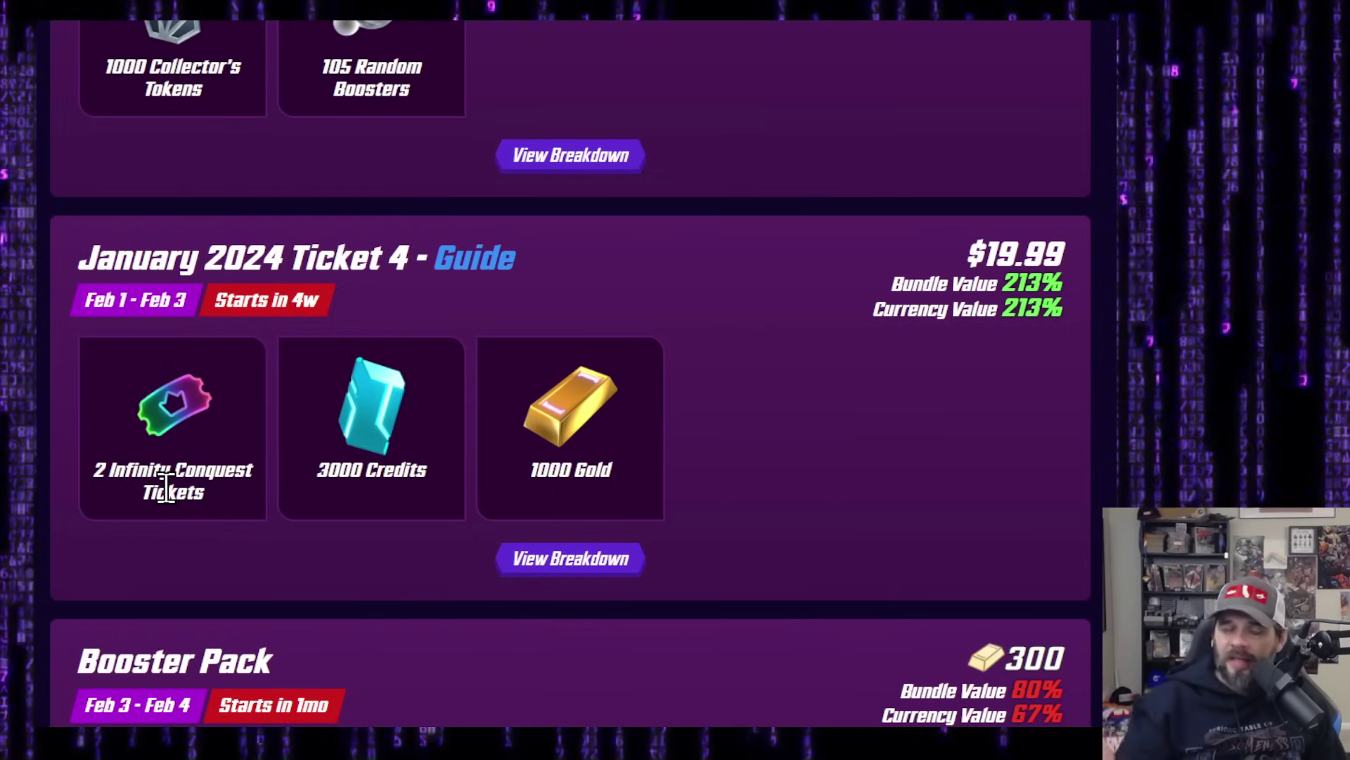
Step: Review the upcoming bundle offers from January 2024 Ticket 4 through Well-Suited Superheroine
{"action": "scroll", "coordinate": [749, 387], "scroll_direction": "down", "scroll_amount": 8}
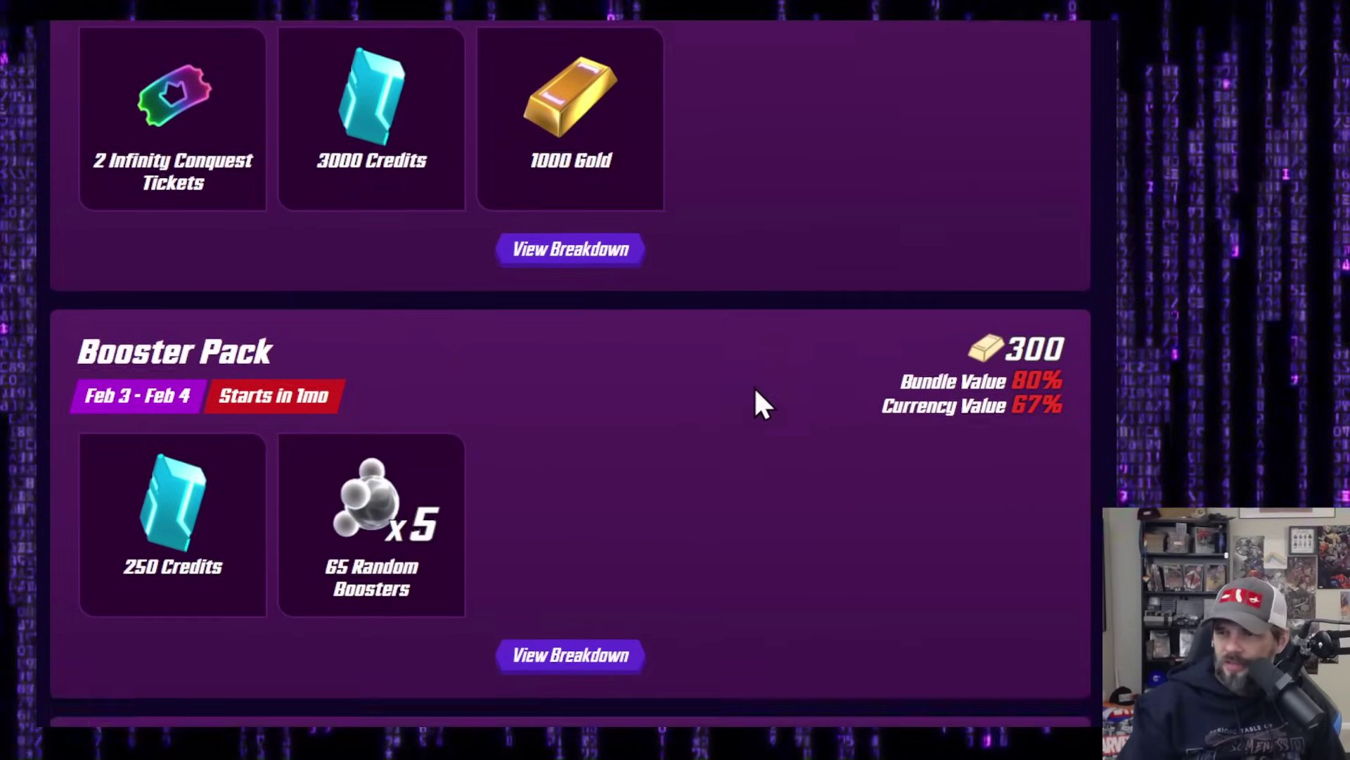
{"action": "scroll", "coordinate": [751, 376], "scroll_direction": "down", "scroll_amount": 3}
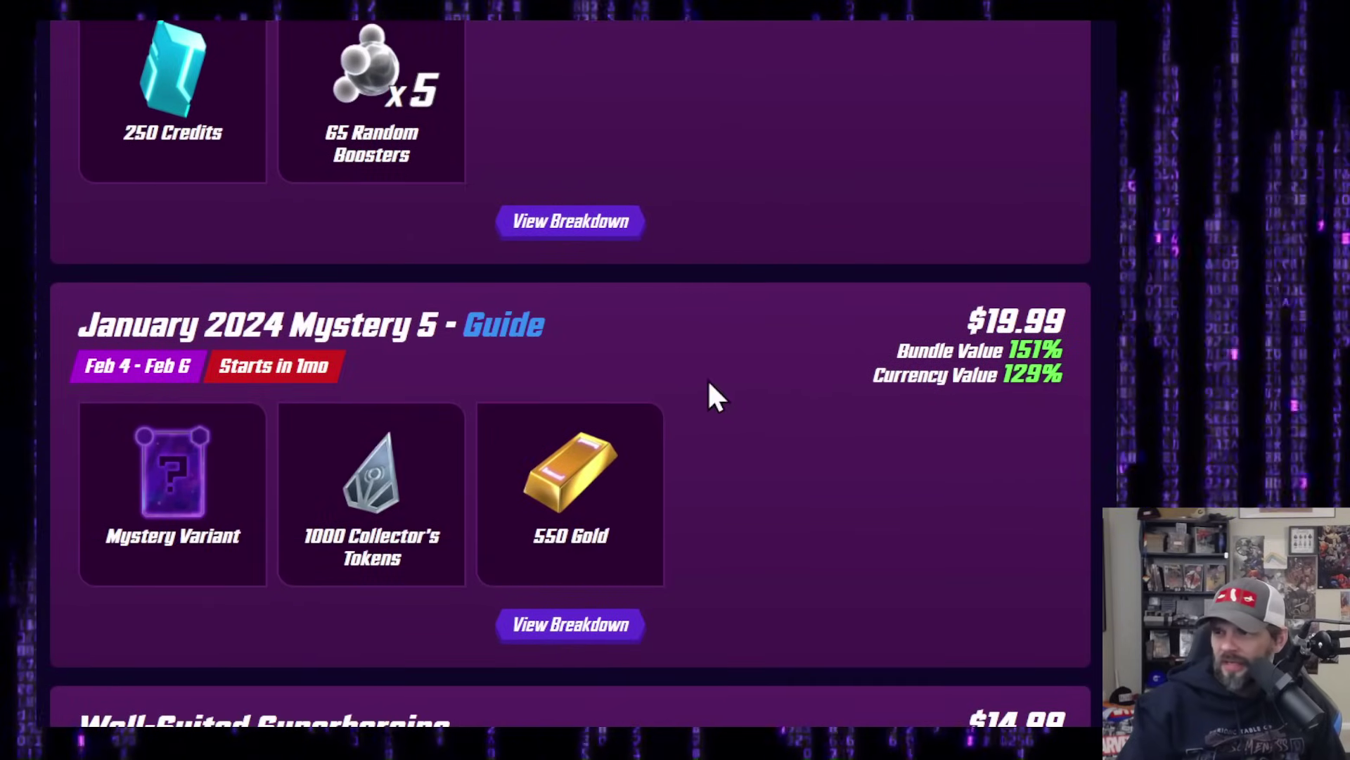
{"action": "scroll", "coordinate": [712, 395], "scroll_direction": "down", "scroll_amount": 2}
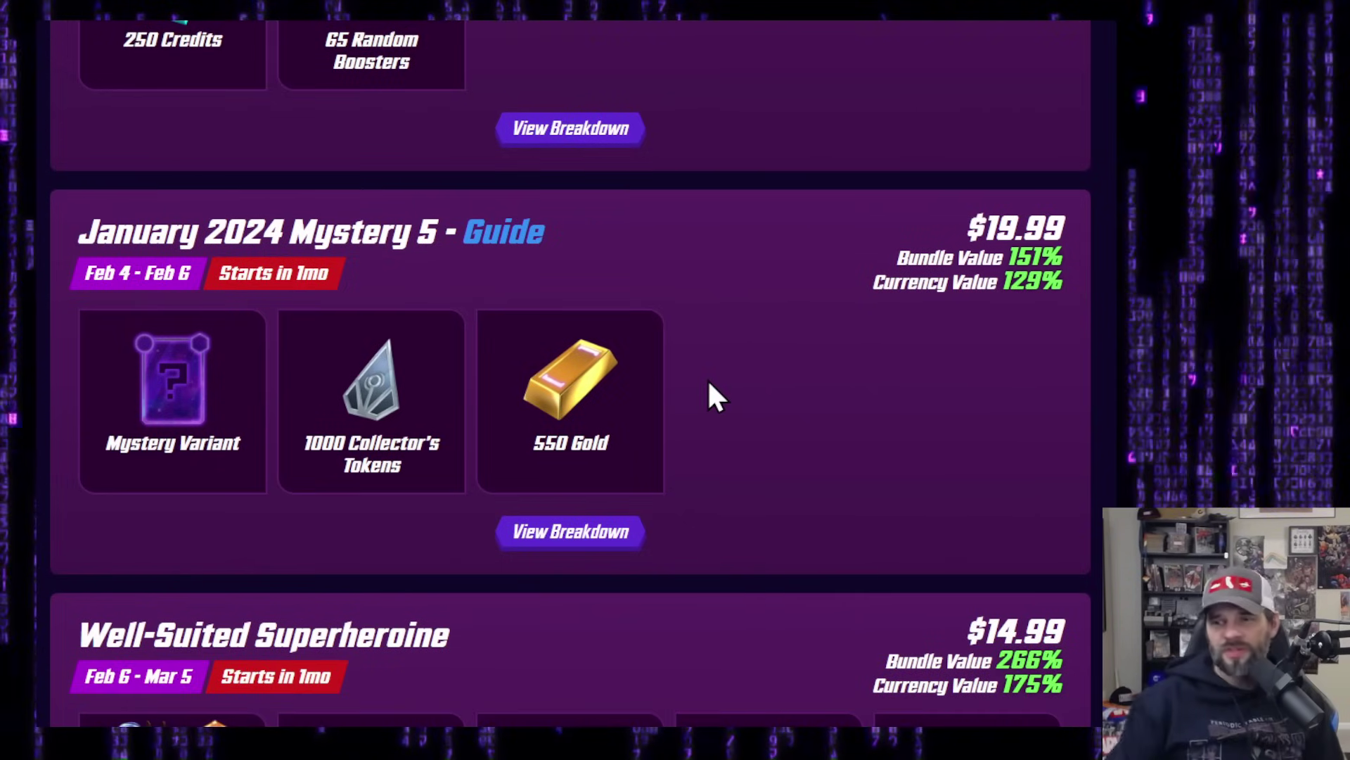
{"action": "scroll", "coordinate": [753, 387], "scroll_direction": "down", "scroll_amount": 6}
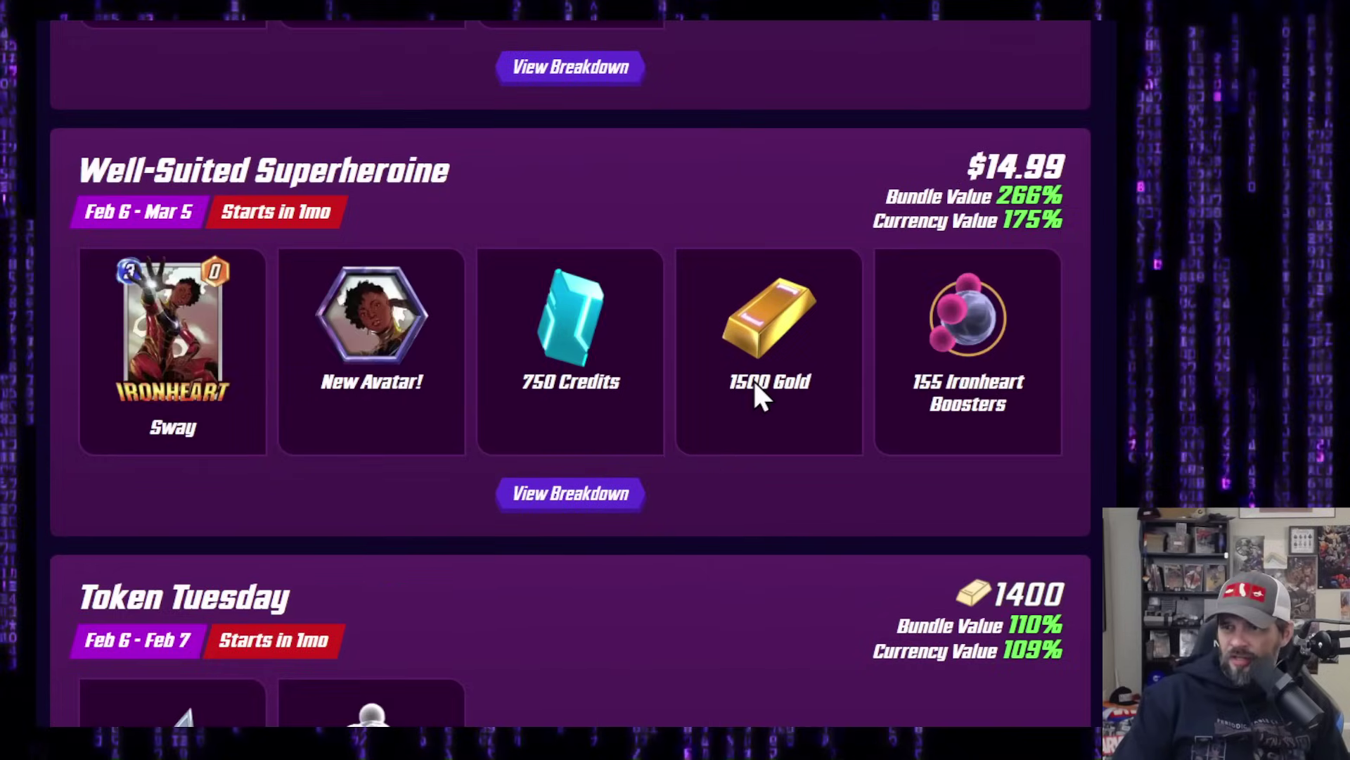
{"action": "scroll", "coordinate": [731, 383], "scroll_direction": "up", "scroll_amount": 2}
{"action": "scroll", "coordinate": [753, 369], "scroll_direction": "down", "scroll_amount": 4}
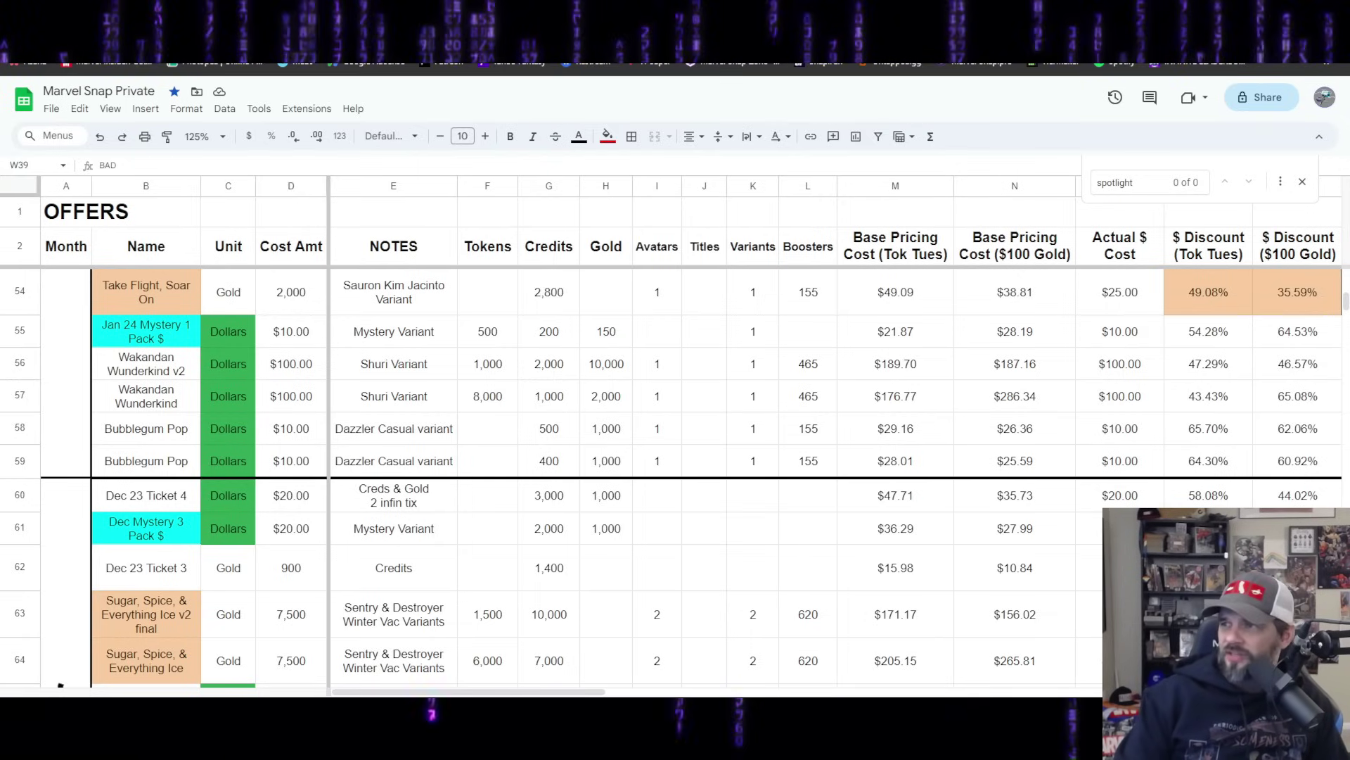
Step: In the Google Sheets offers list, rename the Bubblegum Pop entry in row 58 as "Bubblegum Popv2"
{"action": "left_click_drag", "start_coordinate": [895, 185], "coordinate": [1003, 184]}
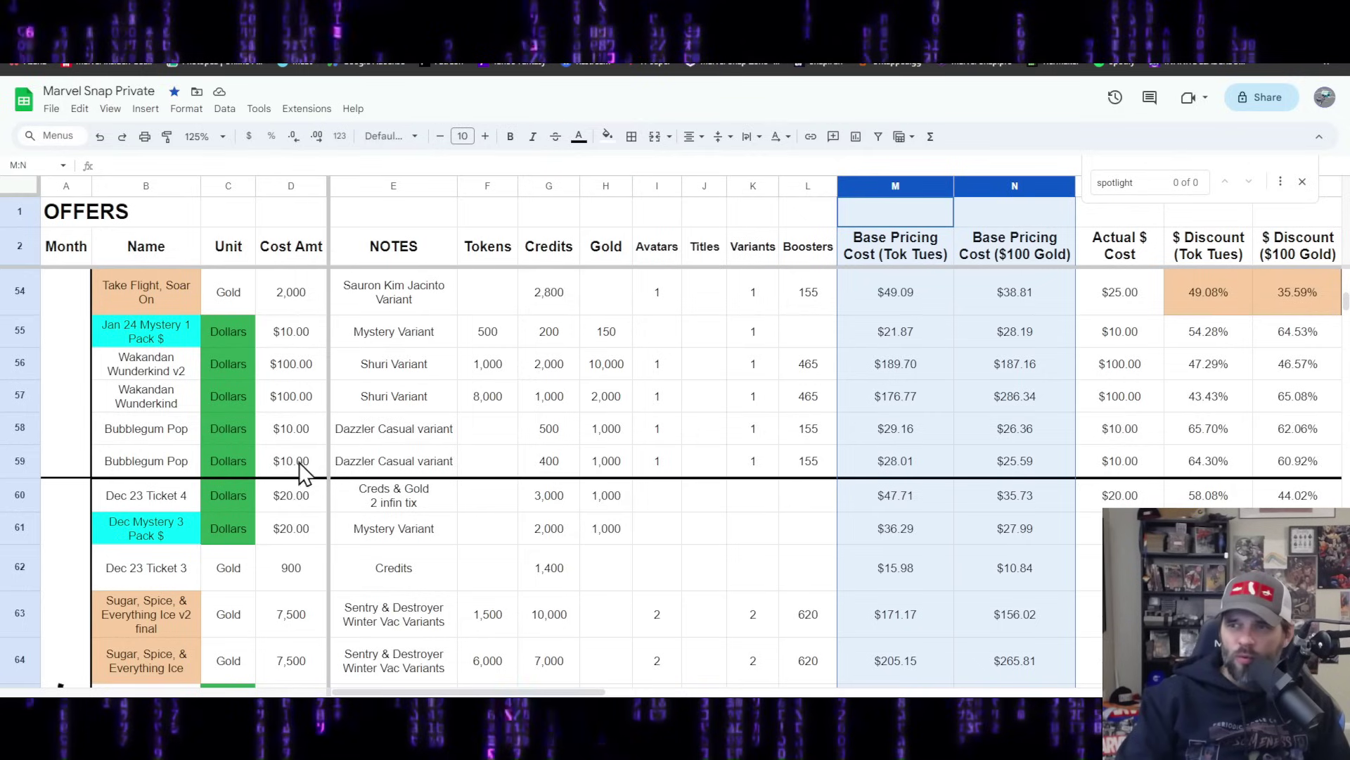
{"action": "left_click_drag", "start_coordinate": [21, 461], "coordinate": [15, 431]}
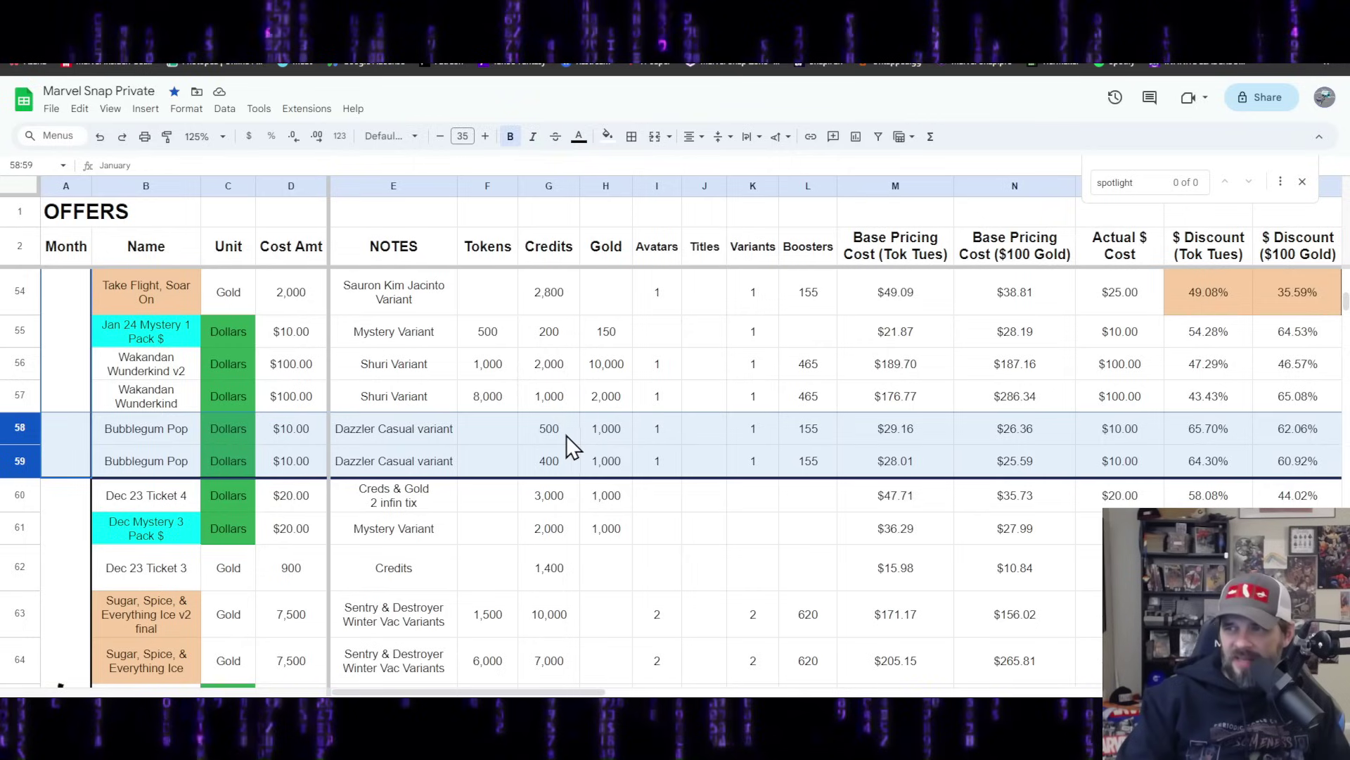
{"action": "double_click", "coordinate": [188, 438]}
{"action": "type", "text": "v2"}
{"action": "key", "text": "Return"}
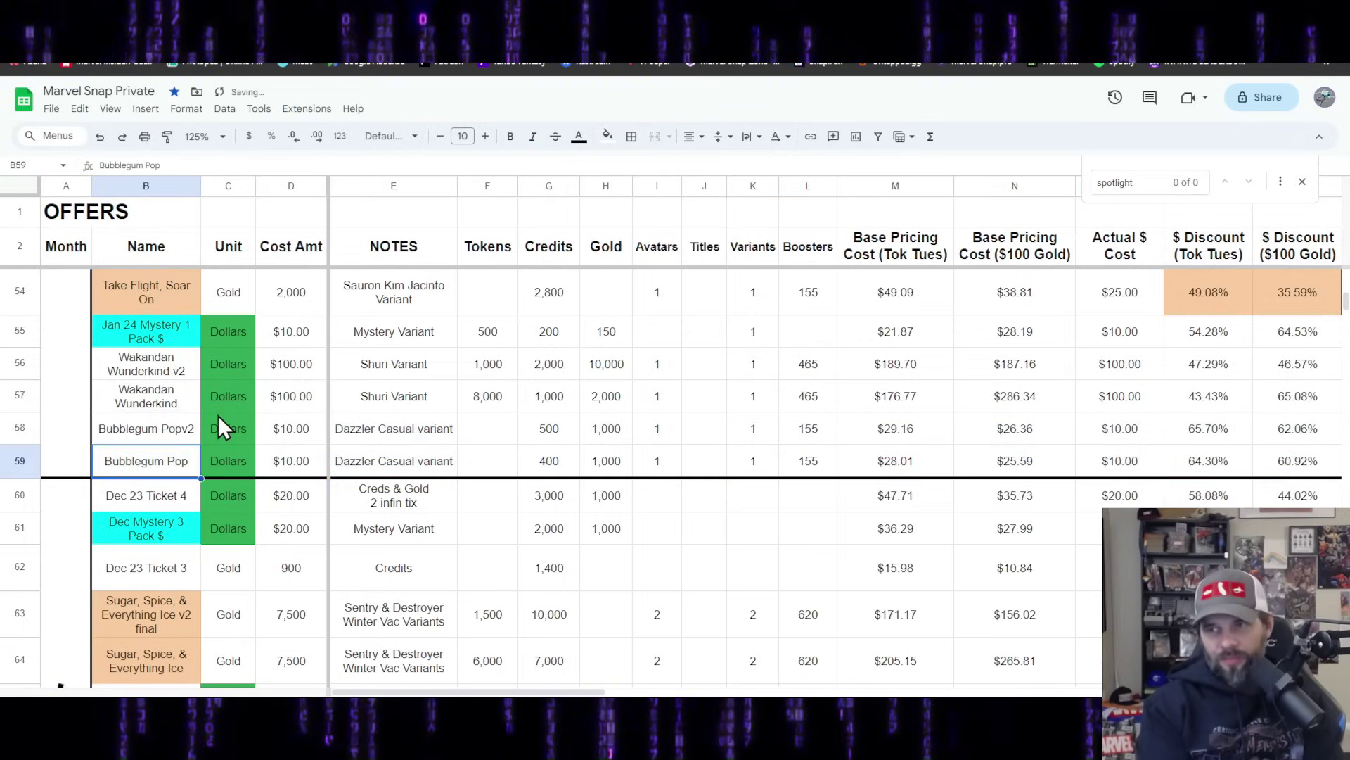
Step: Examine the credits, base pricing, discounts, credits-per-gold ratio and opinion of Bubblegum Popv2, including the opinion for Bubblegum Pop
{"action": "left_click", "coordinate": [557, 434]}
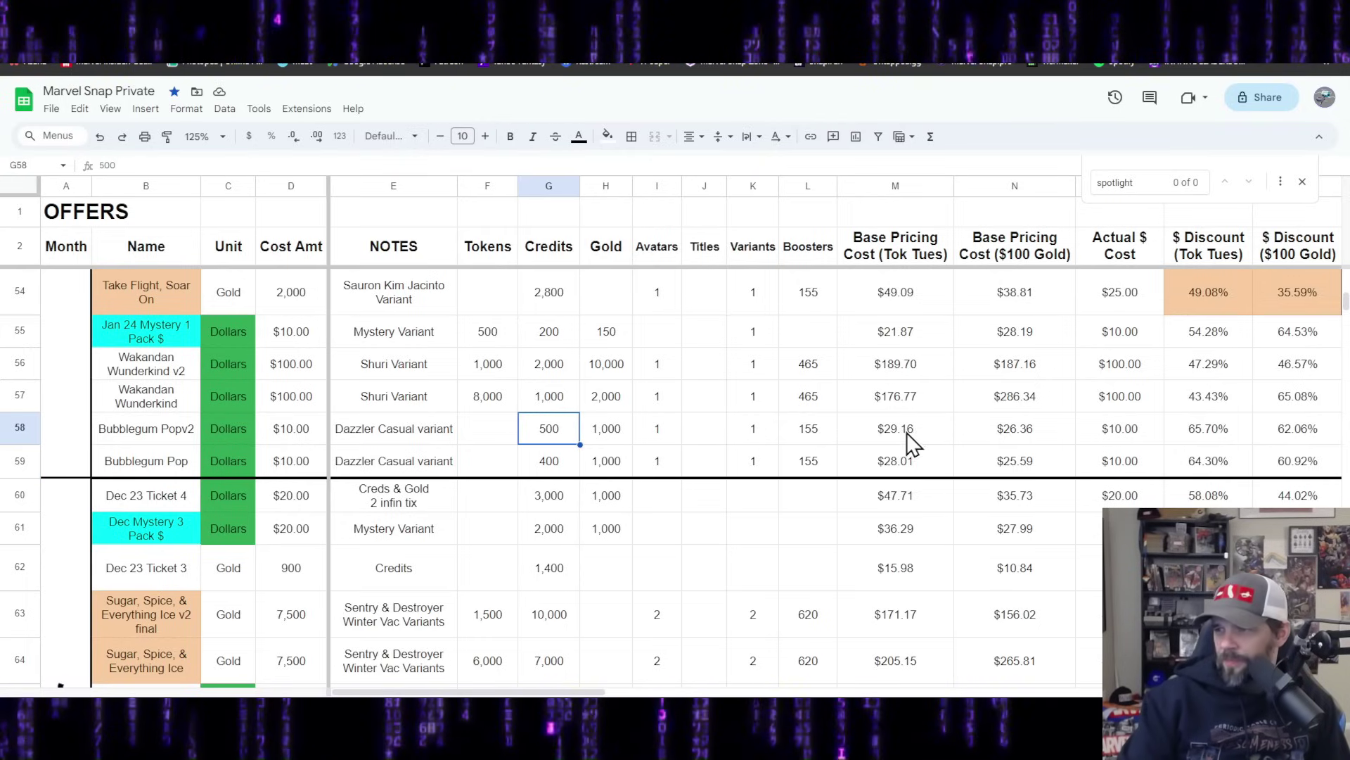
{"action": "left_click_drag", "start_coordinate": [905, 436], "coordinate": [976, 434]}
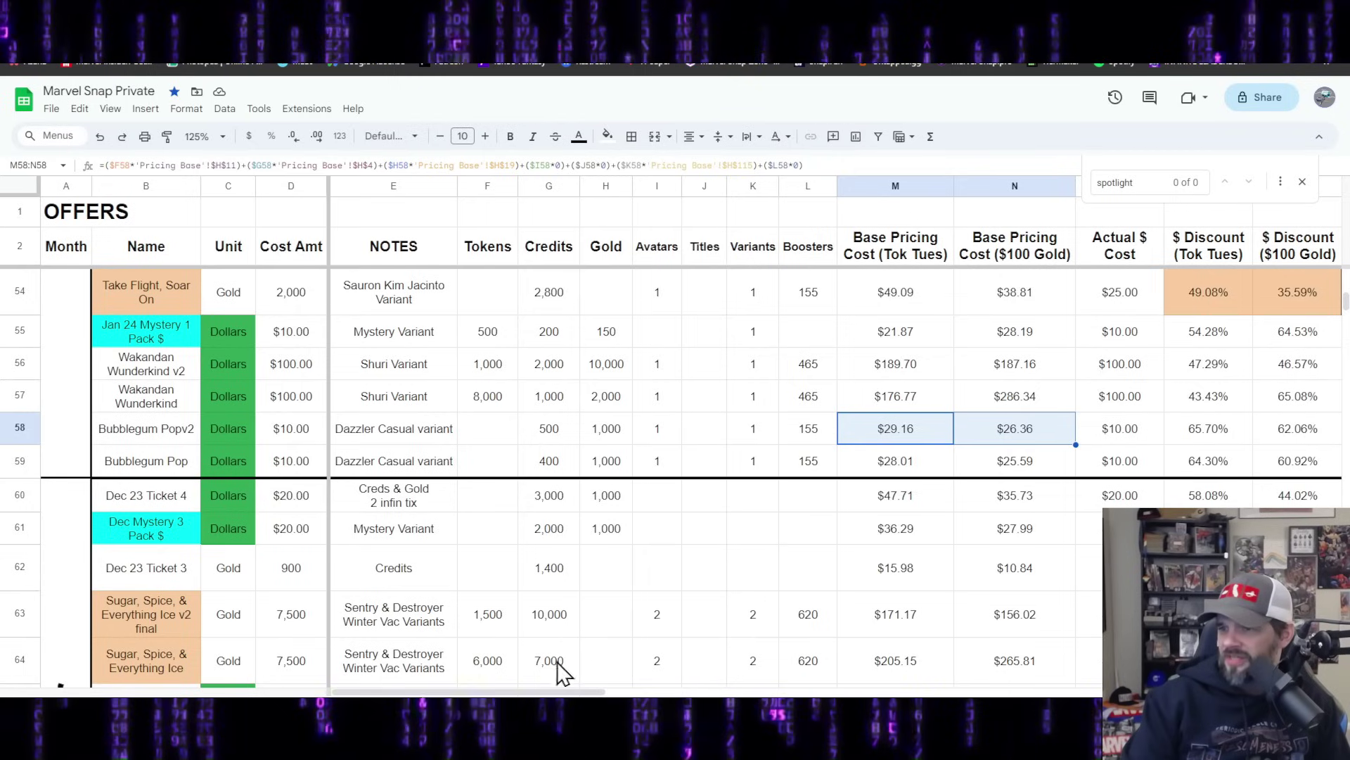
{"action": "left_click_drag", "start_coordinate": [495, 695], "coordinate": [593, 670]}
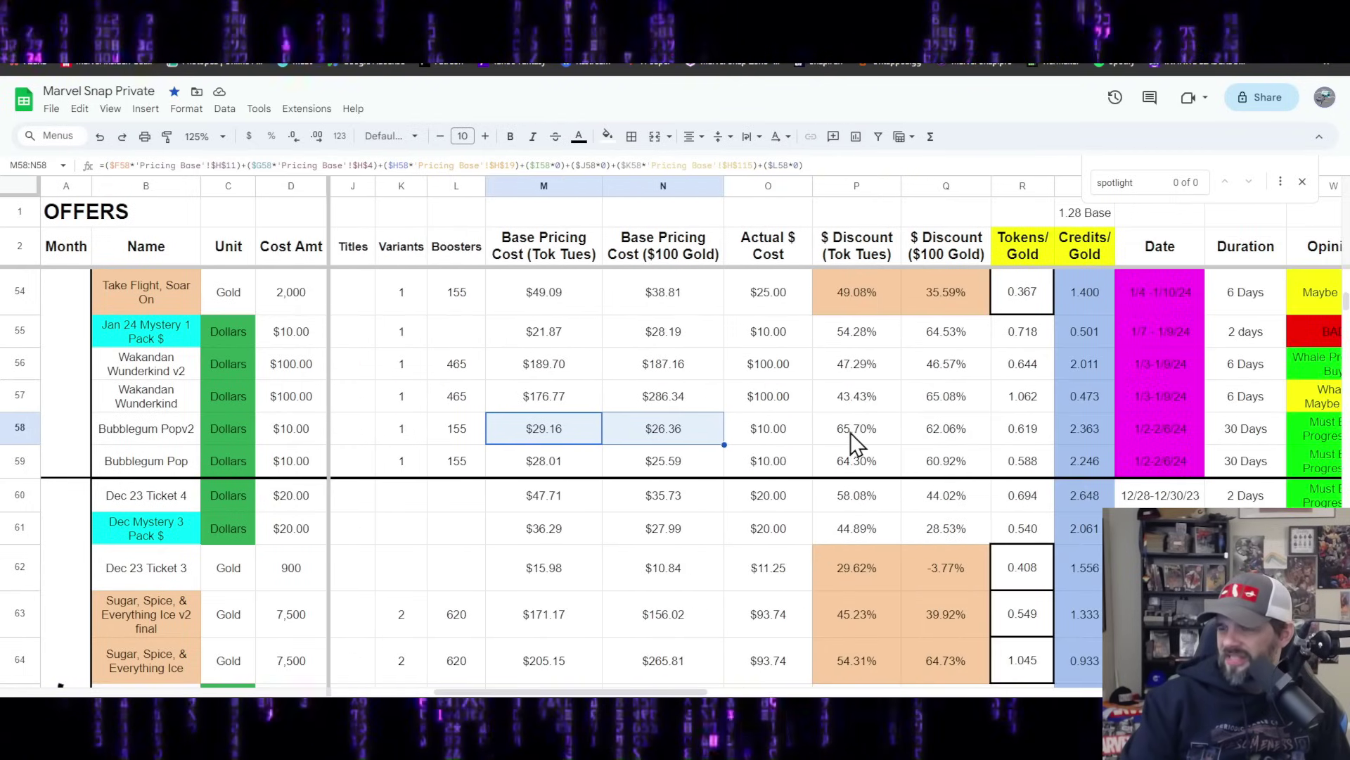
{"action": "left_click", "coordinate": [908, 433]}
{"action": "left_click_drag", "start_coordinate": [905, 433], "coordinate": [887, 433]}
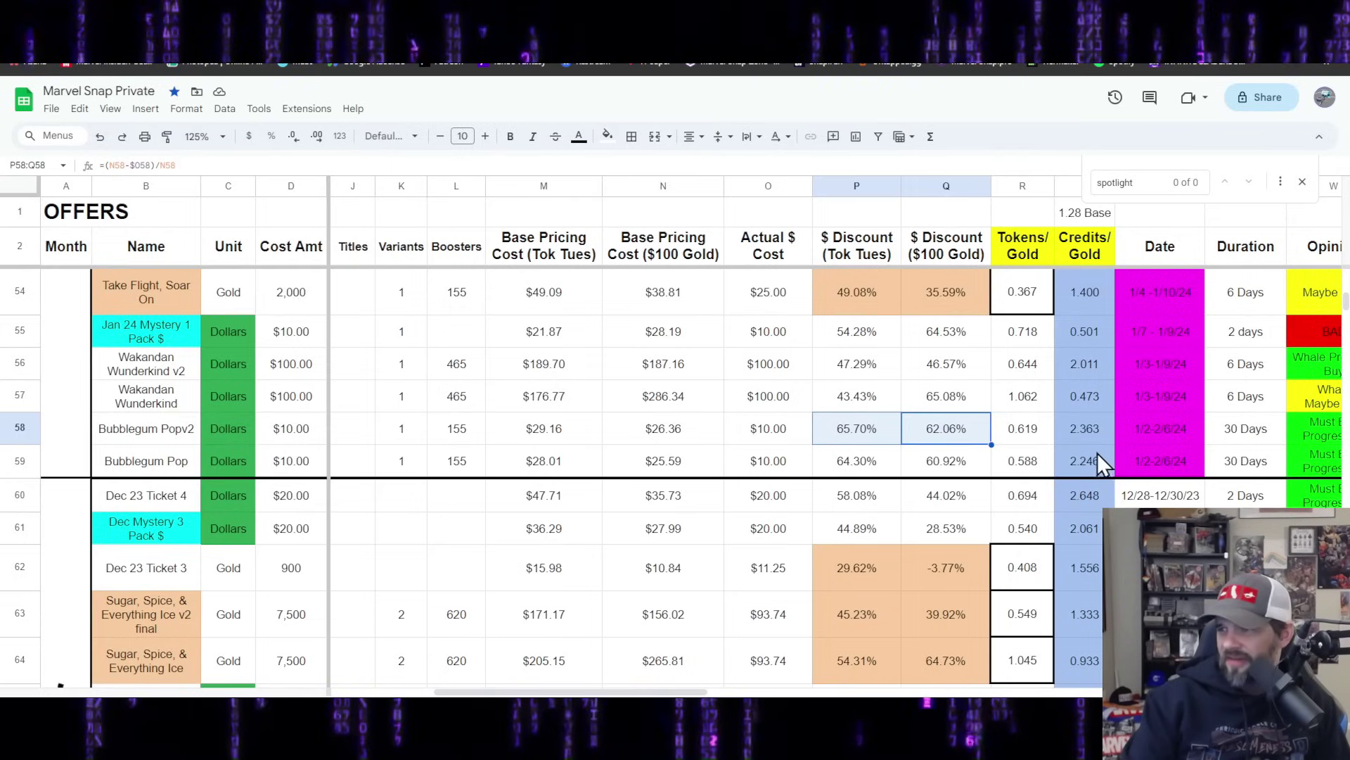
{"action": "left_click", "coordinate": [1087, 428]}
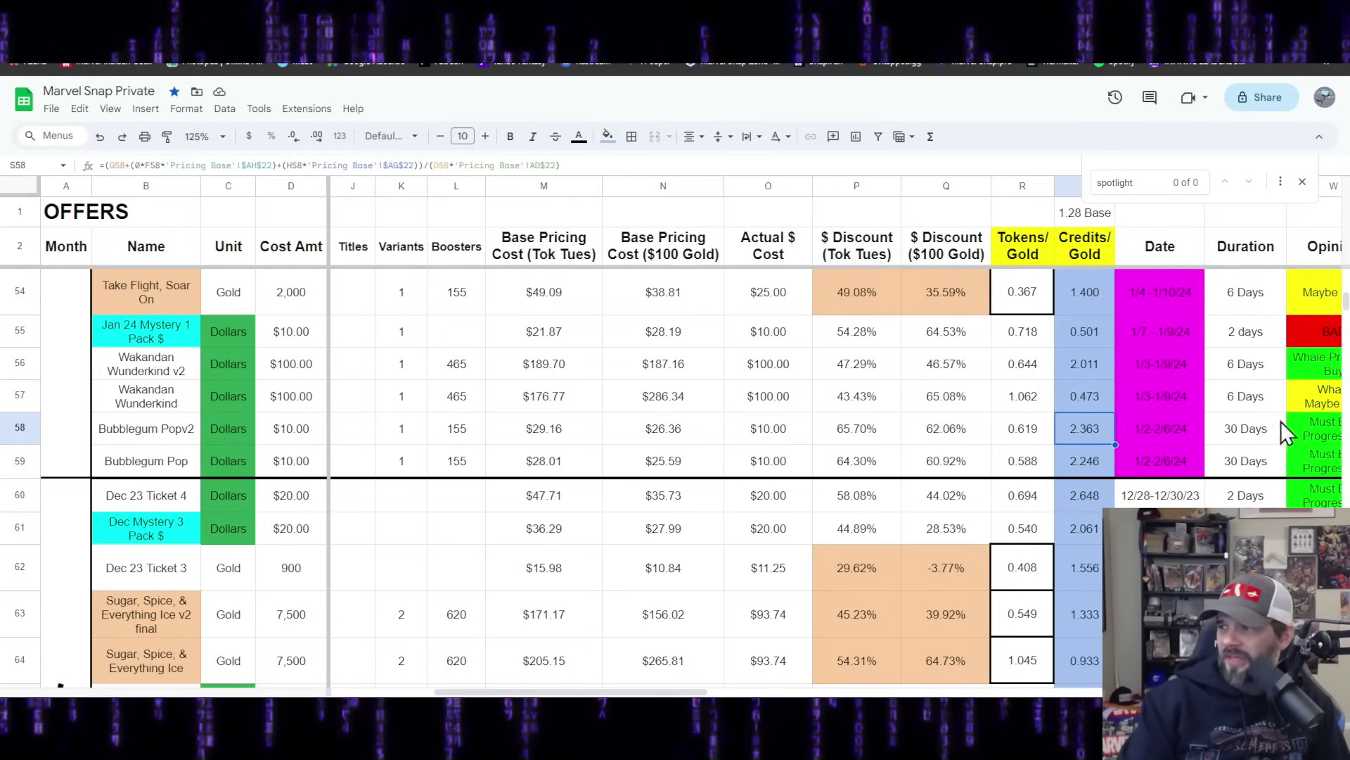
{"action": "left_click", "coordinate": [1308, 429]}
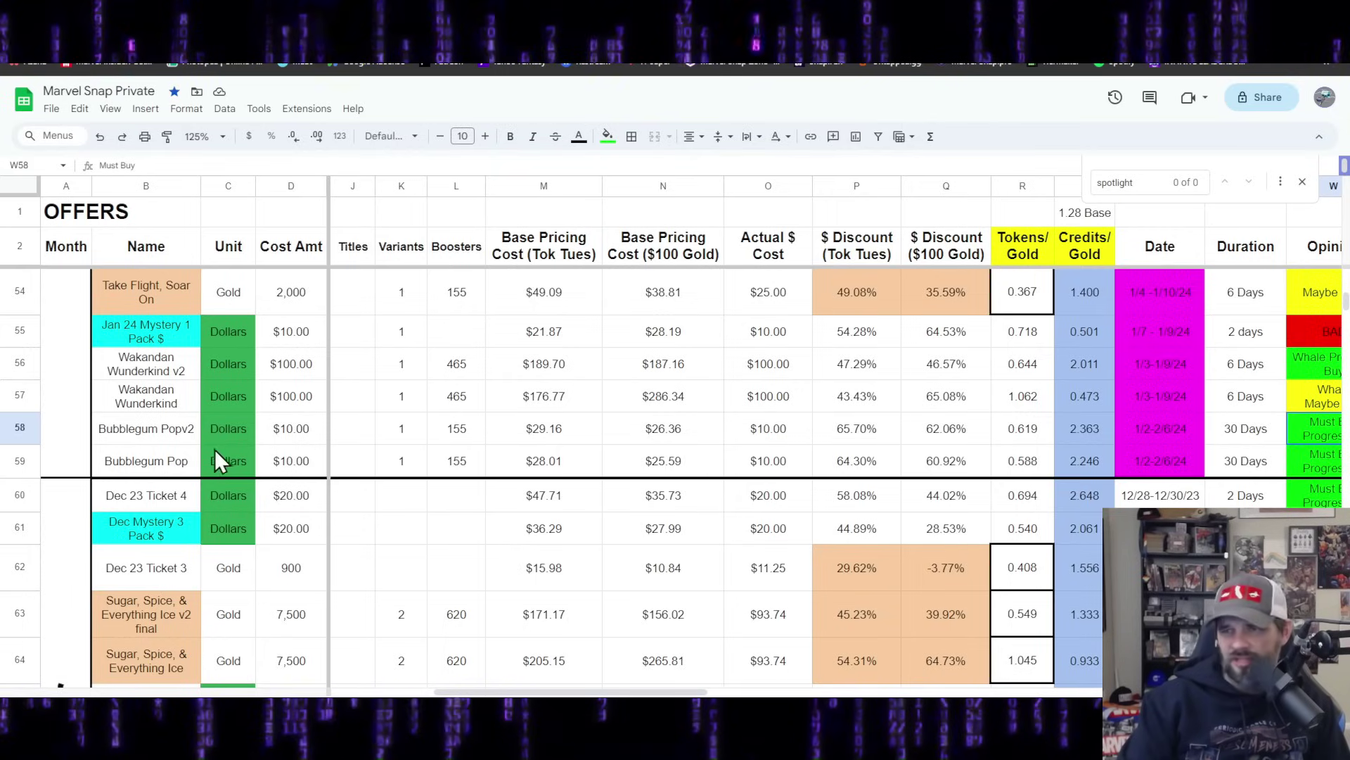
{"action": "left_click", "coordinate": [1331, 470], "text": "shift"}
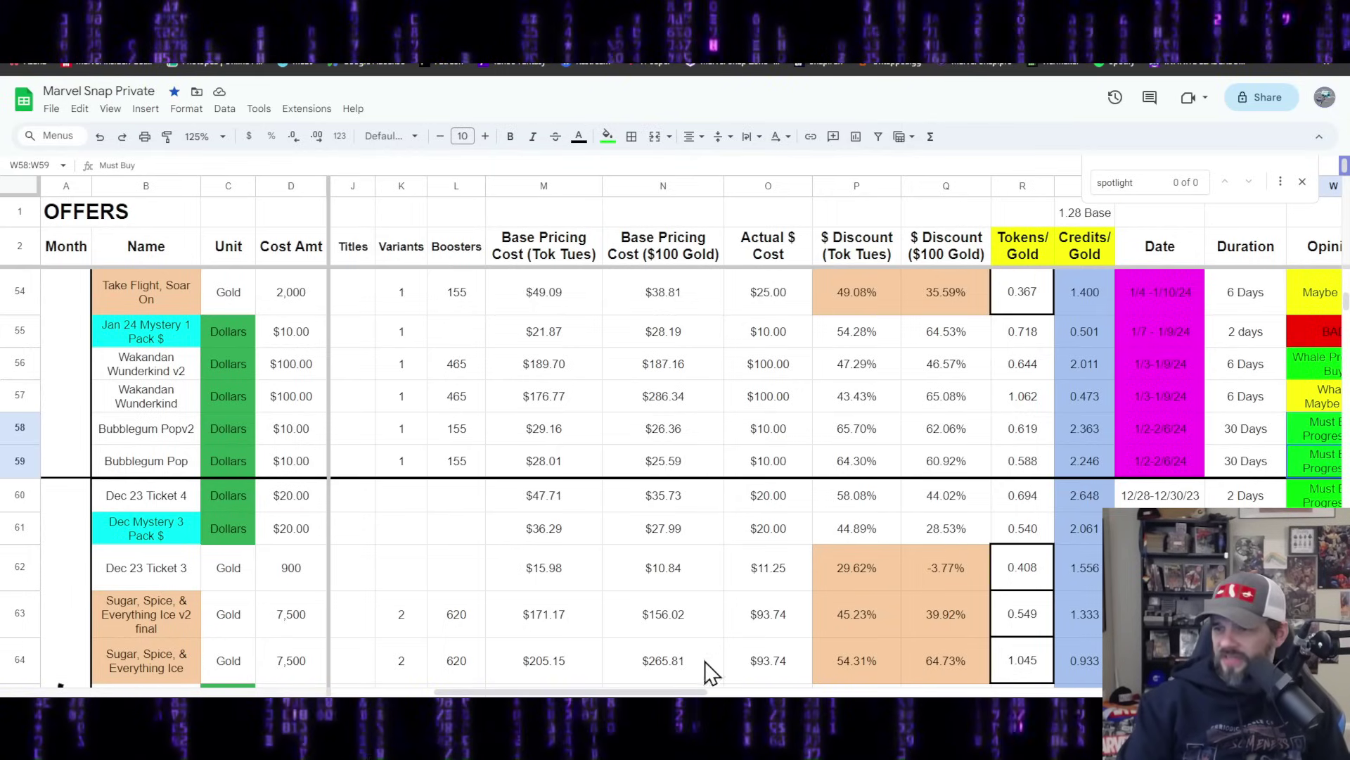
Step: Compare the $100 Gold base pricing of the two Wakandan Wunderkind bundles in rows 56 and 57
{"action": "left_click_drag", "start_coordinate": [573, 691], "coordinate": [469, 692]}
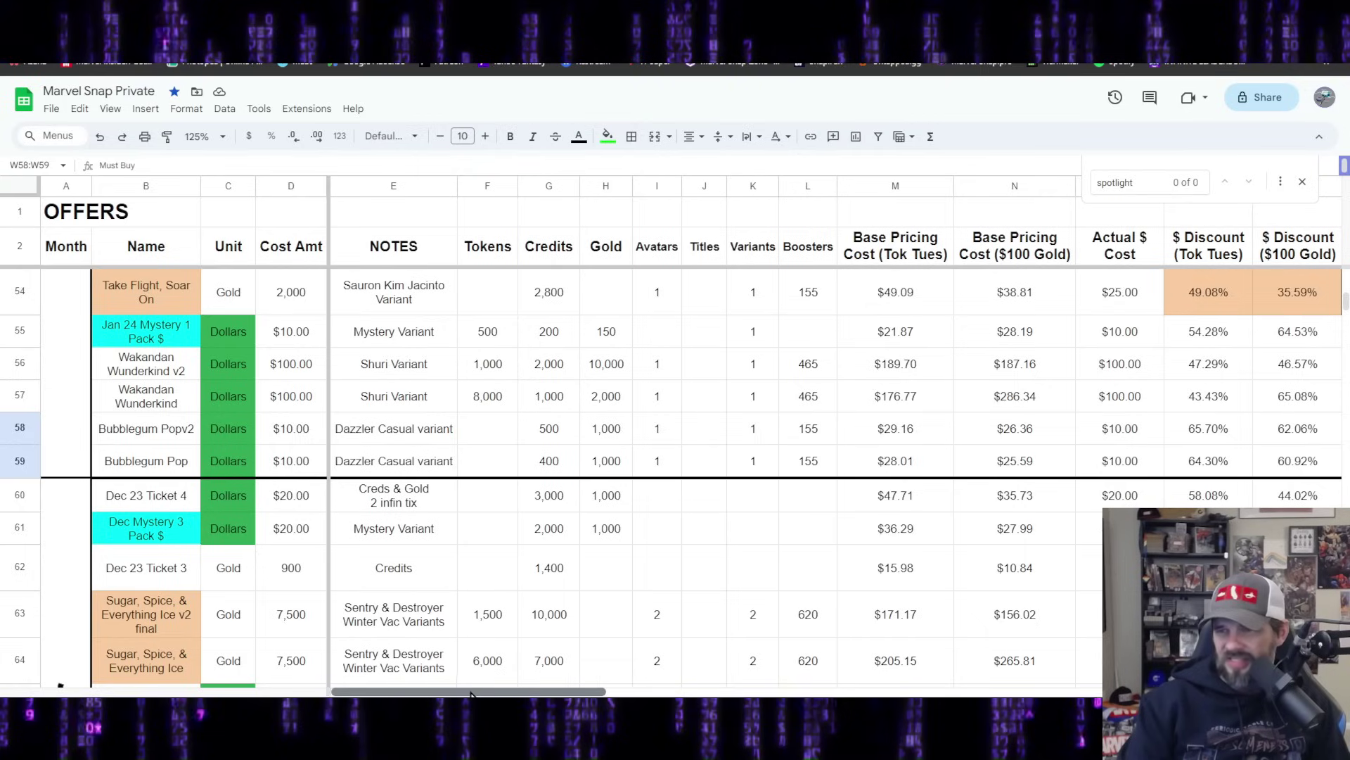
{"action": "left_click_drag", "start_coordinate": [28, 395], "coordinate": [28, 372]}
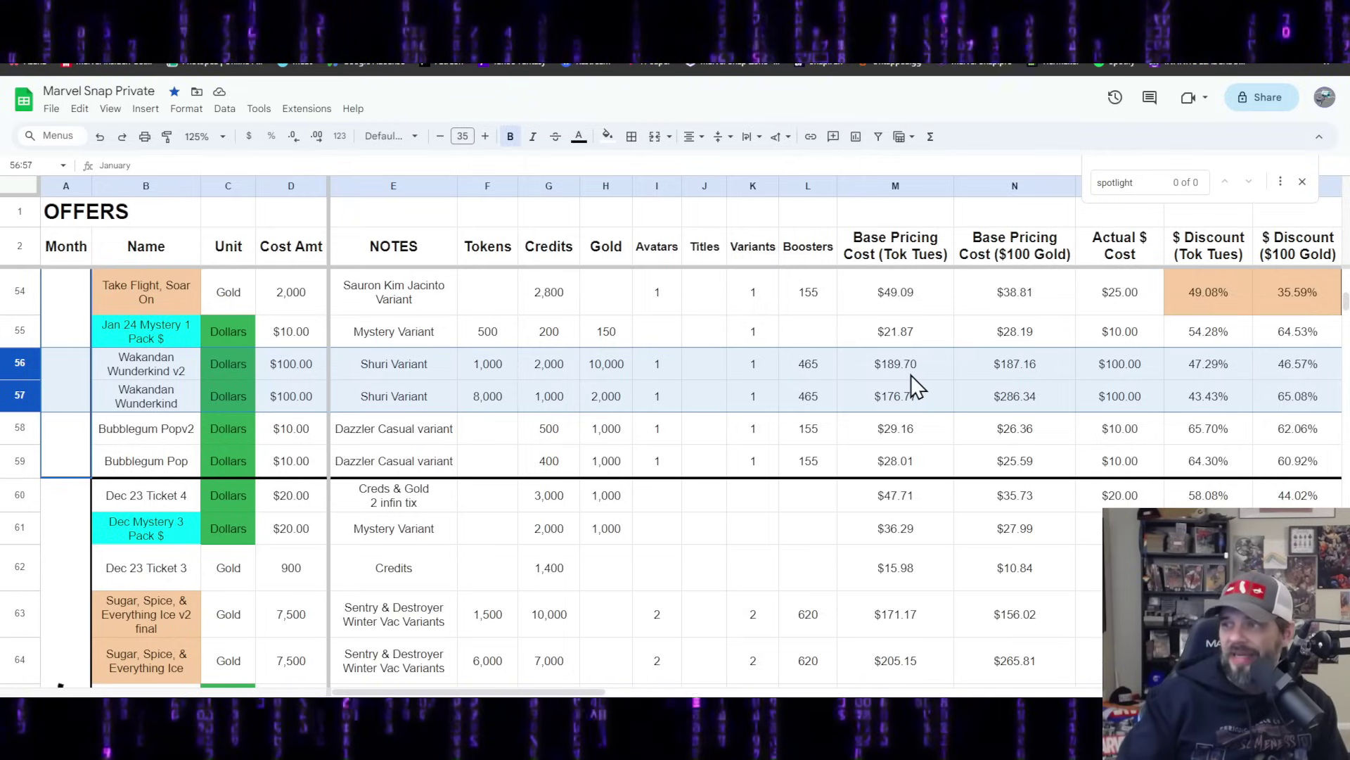
{"action": "left_click", "coordinate": [1009, 397]}
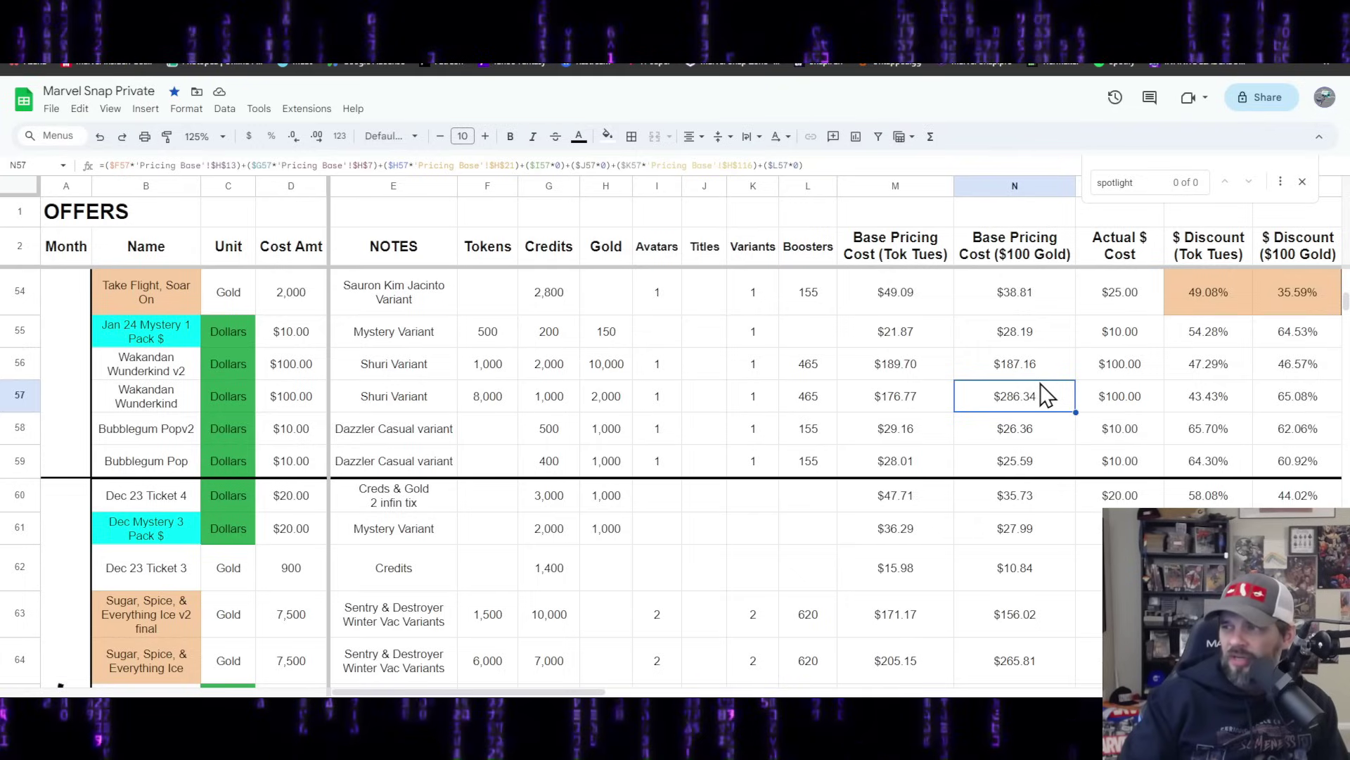
{"action": "left_click", "coordinate": [1038, 366]}
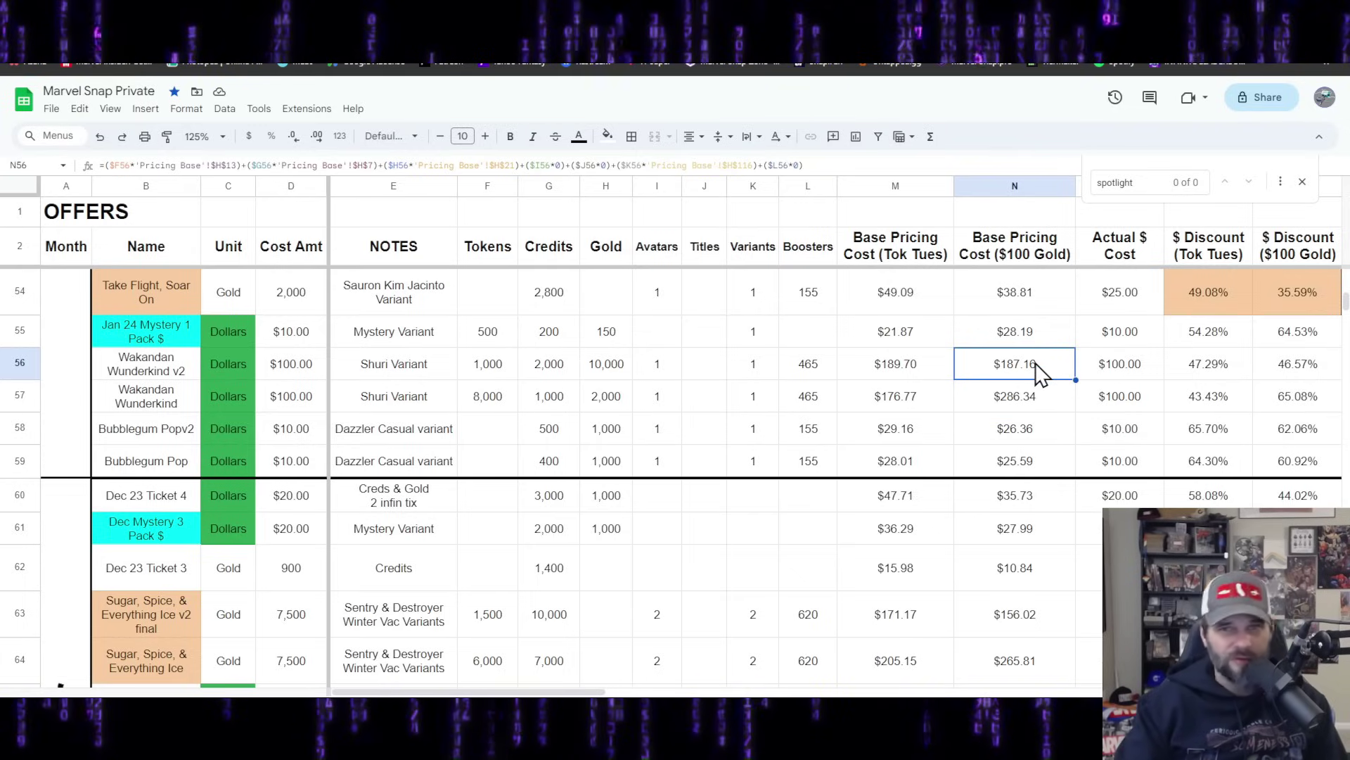
{"action": "left_click", "coordinate": [1022, 409]}
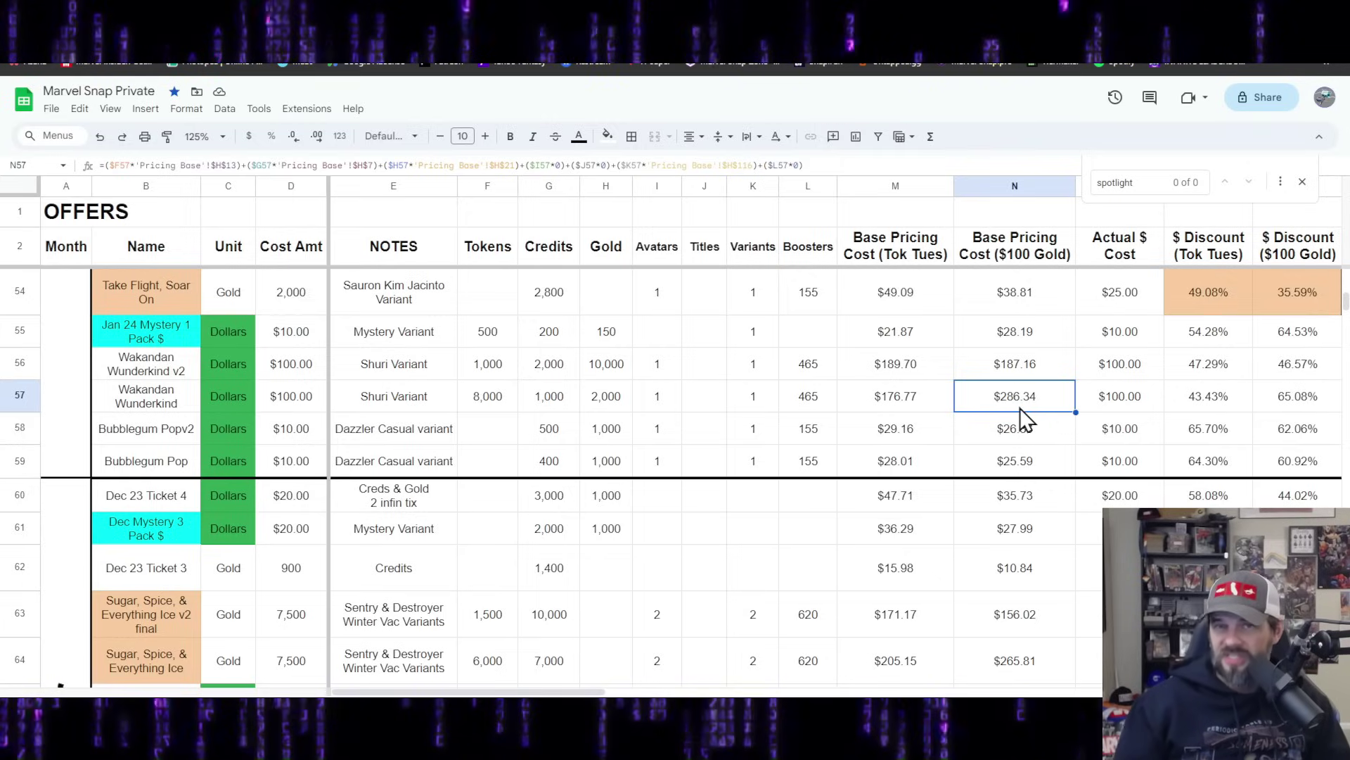
{"action": "left_click", "coordinate": [1029, 362]}
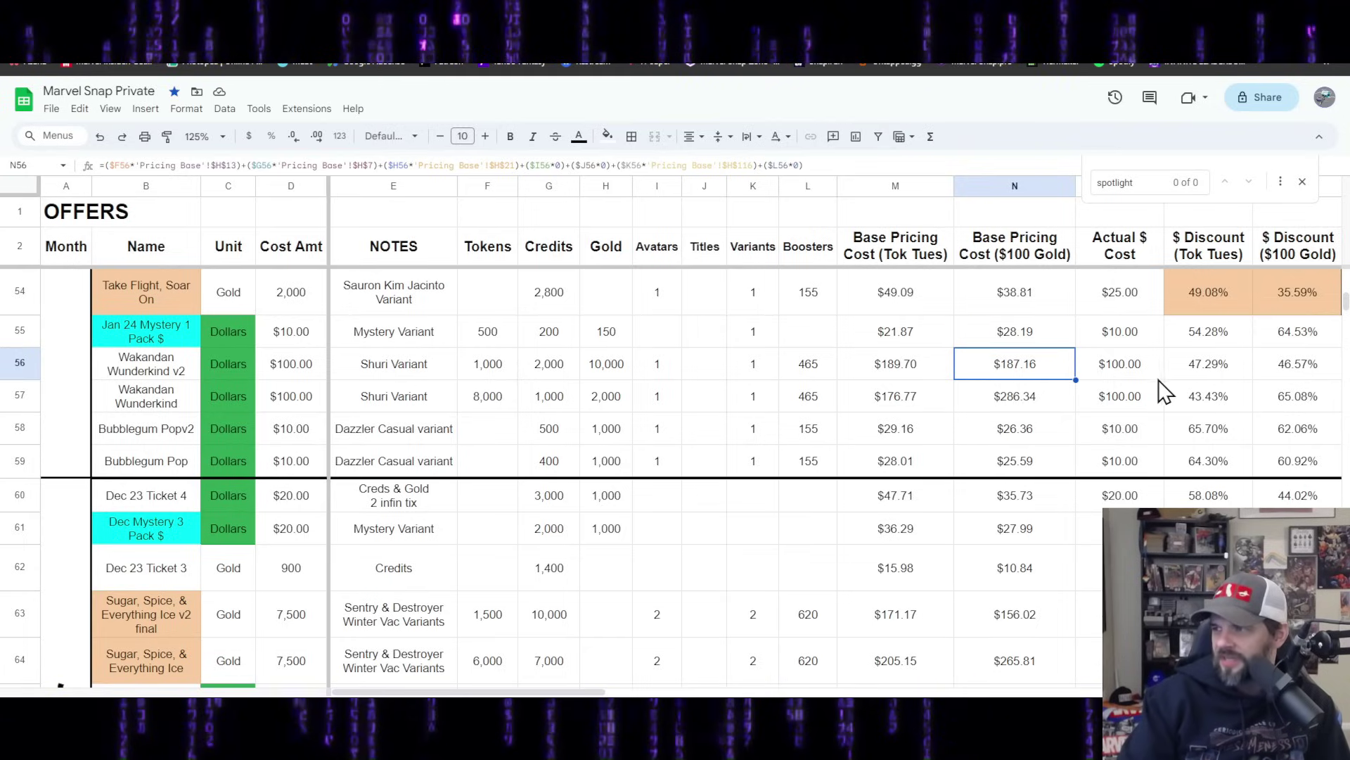
Step: Check the discounts, token and credit ratios per gold, and opinion for Wakandan Wunderkind v2
{"action": "left_click_drag", "start_coordinate": [1204, 366], "coordinate": [1284, 361]}
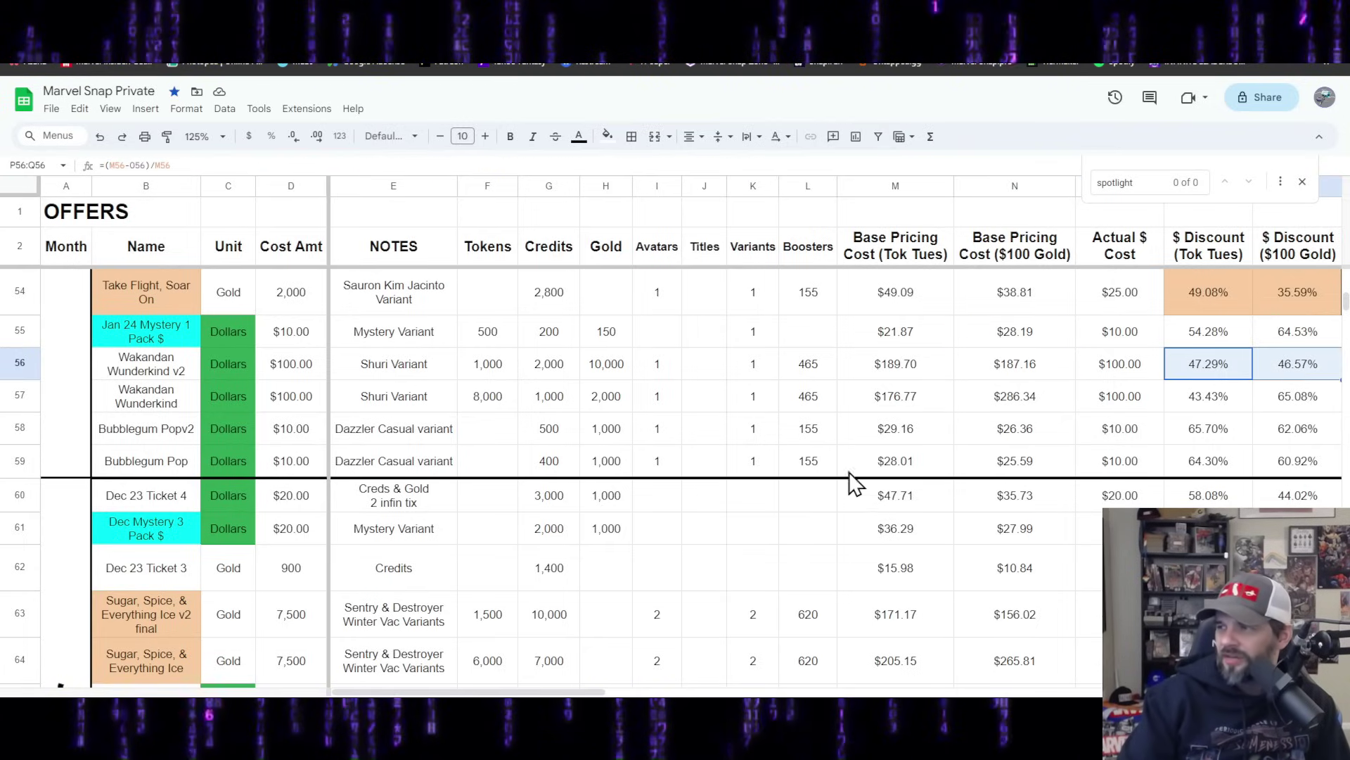
{"action": "left_click_drag", "start_coordinate": [363, 692], "coordinate": [430, 695]}
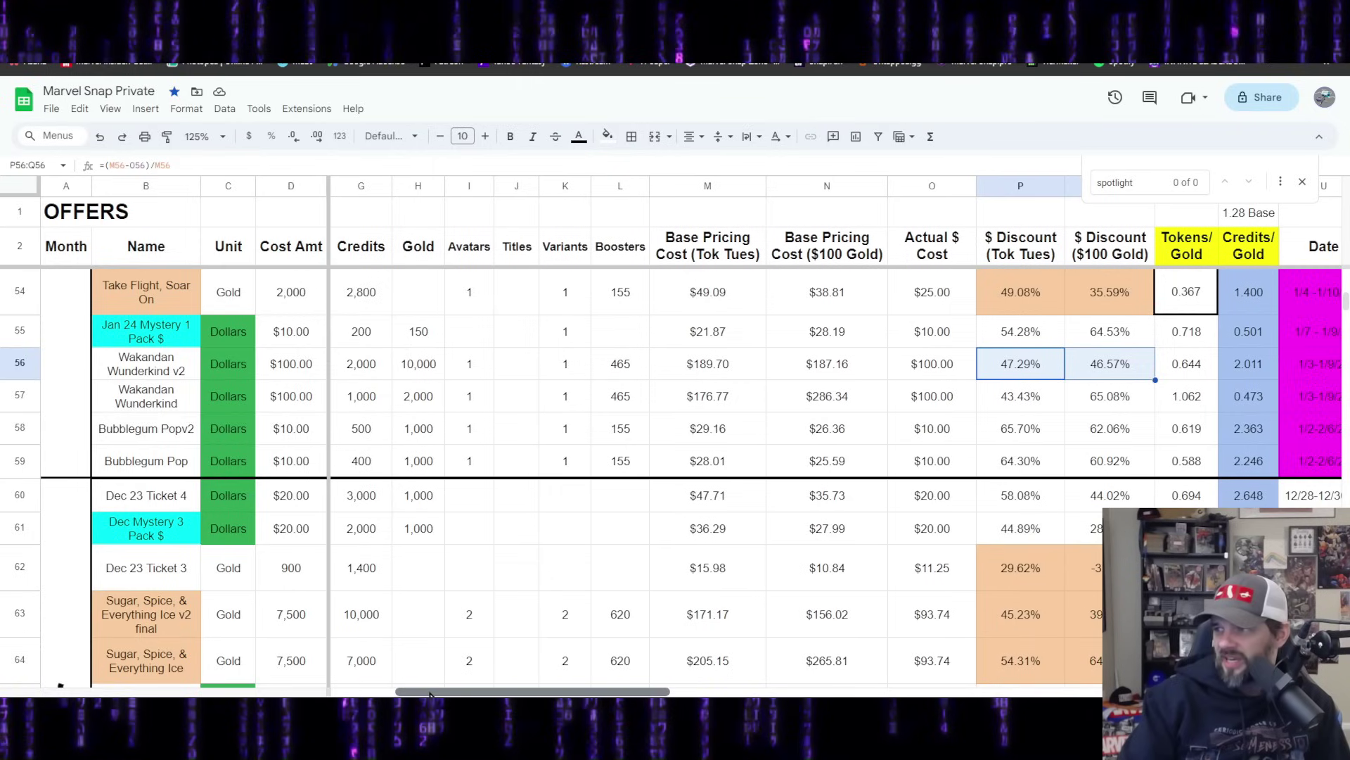
{"action": "left_click_drag", "start_coordinate": [1255, 374], "coordinate": [1210, 370]}
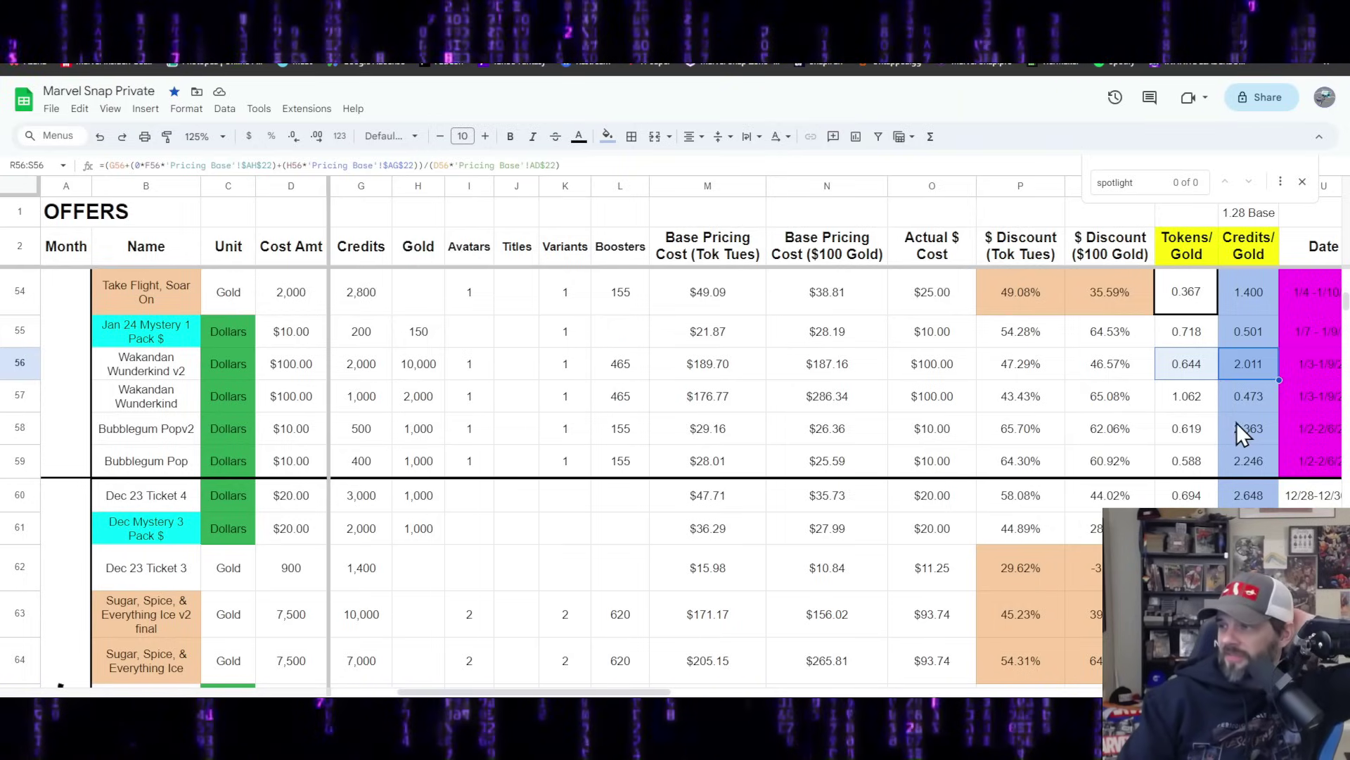
{"action": "scroll", "coordinate": [629, 669], "scroll_direction": "right", "scroll_amount": 3}
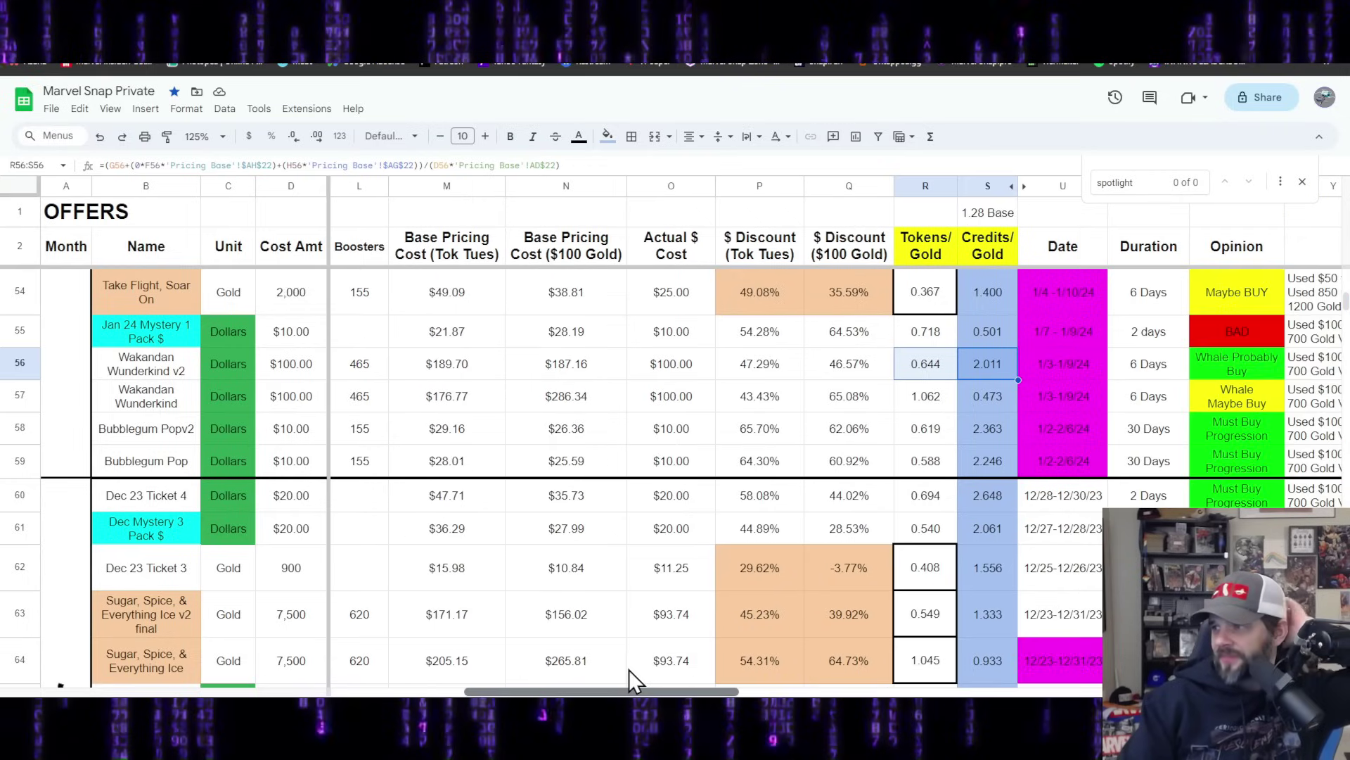
{"action": "left_click", "coordinate": [1230, 361]}
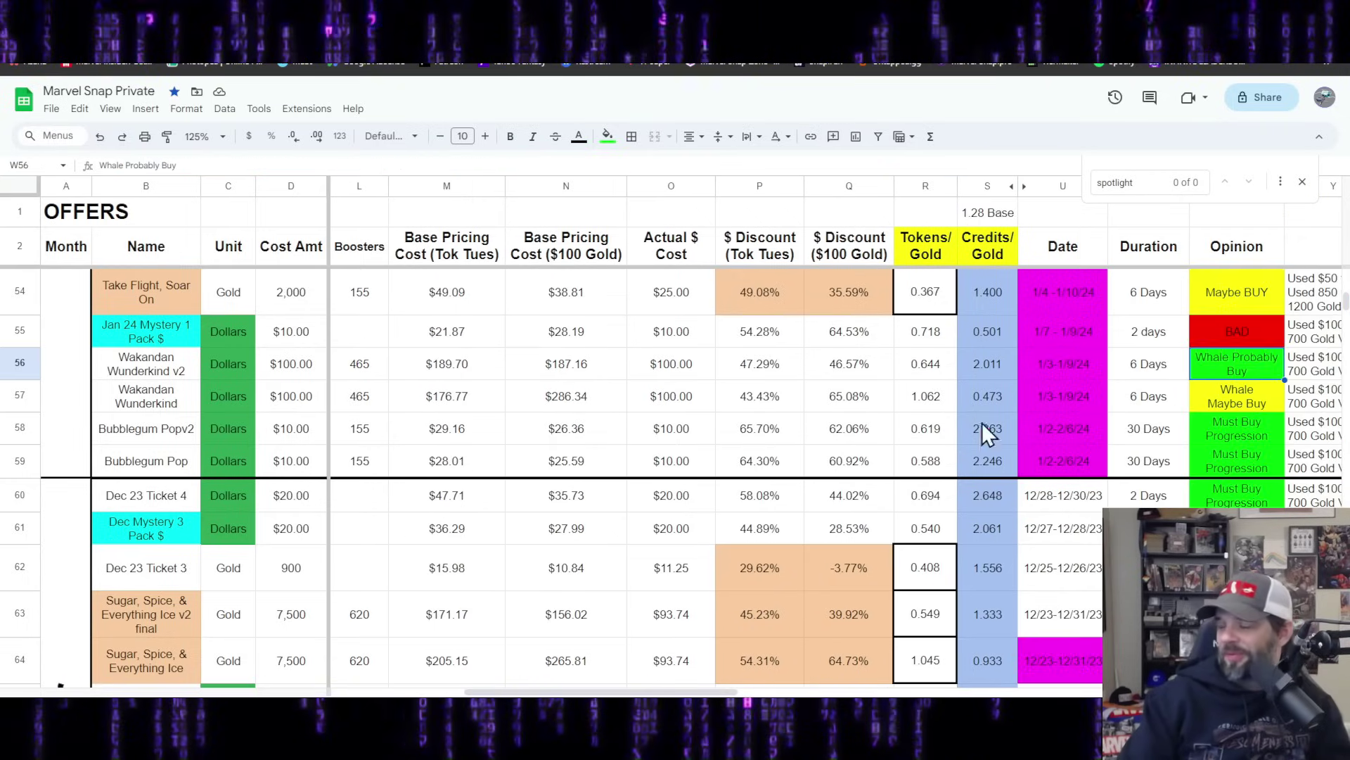
Step: Inspect Wakandan Wunderkind v2's tokens, credits and gold, and compare its Credits/Gold ratio with Bubblegum Popv2's
{"action": "left_click_drag", "start_coordinate": [703, 691], "coordinate": [584, 692]}
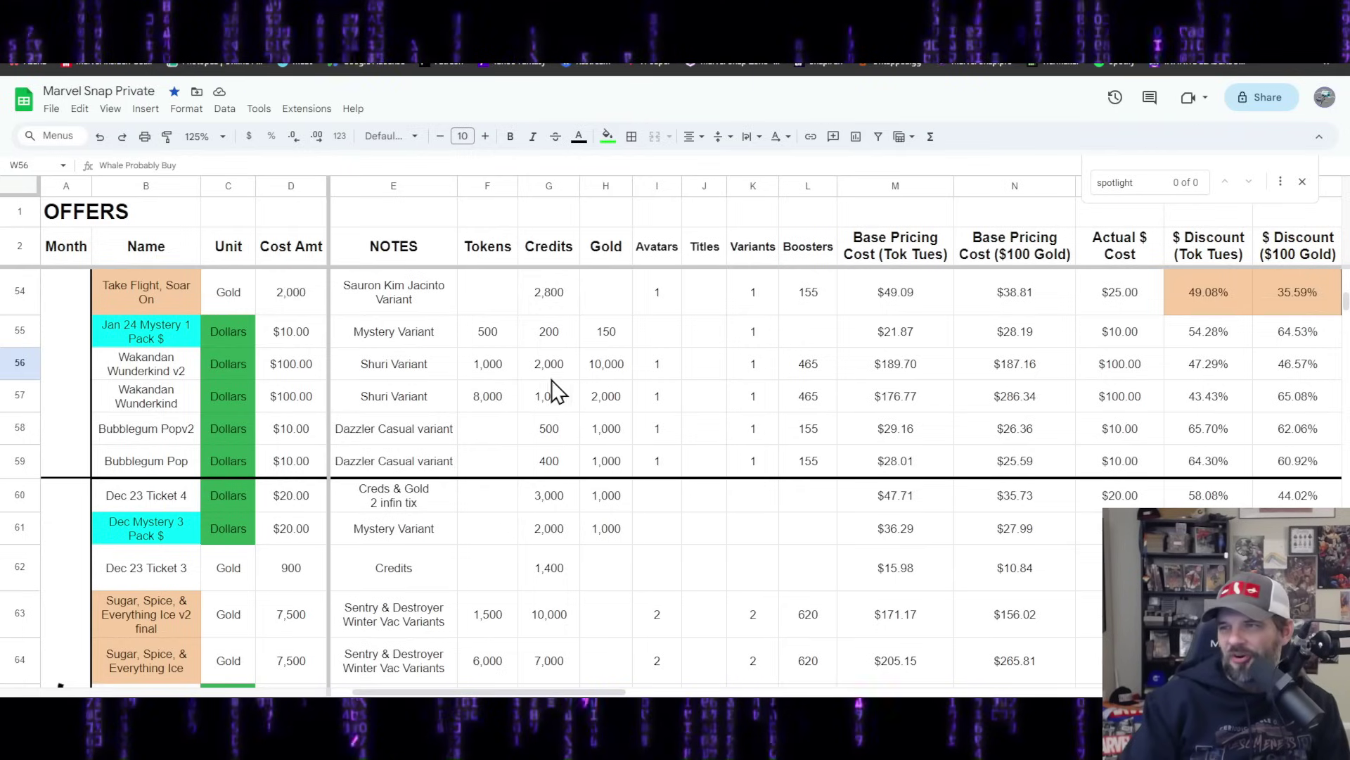
{"action": "left_click_drag", "start_coordinate": [500, 374], "coordinate": [588, 371]}
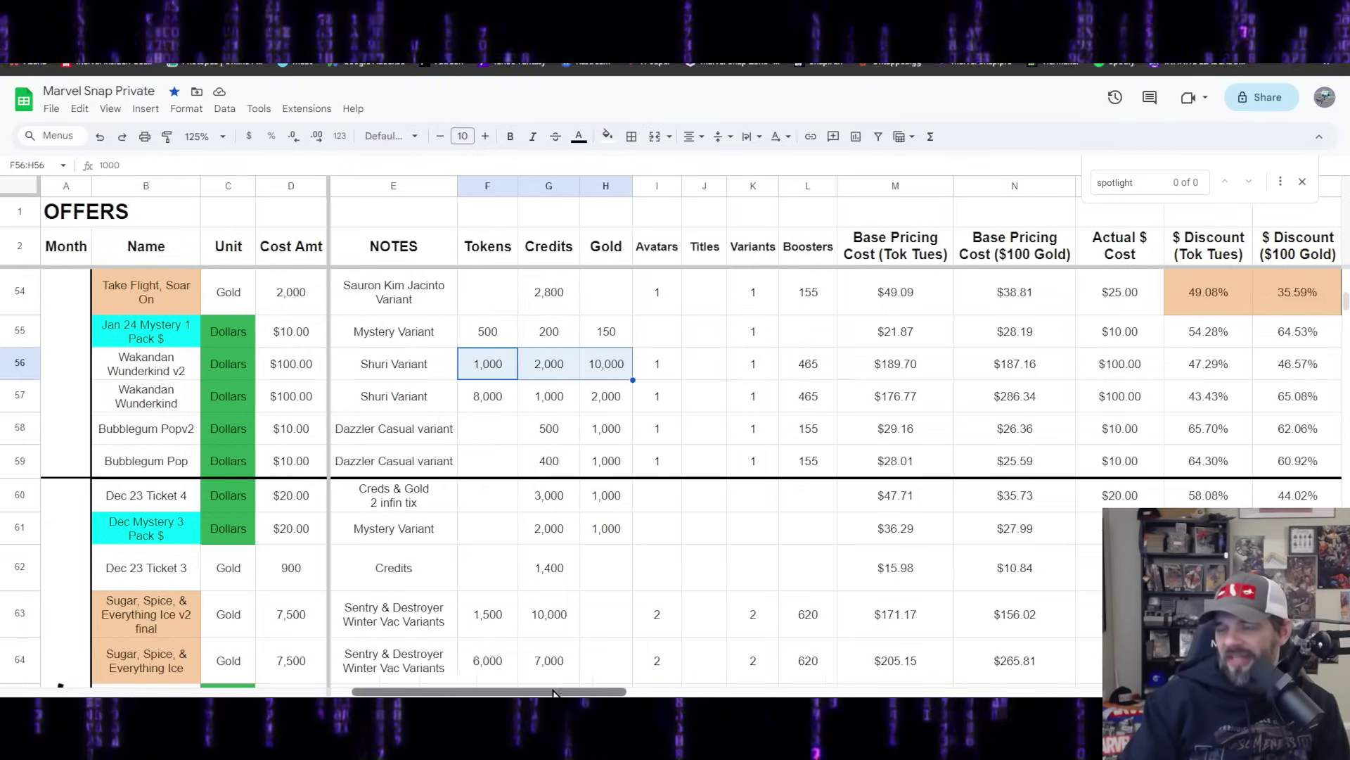
{"action": "left_click_drag", "start_coordinate": [556, 691], "coordinate": [626, 691]}
{"action": "left_click", "coordinate": [1129, 433]}
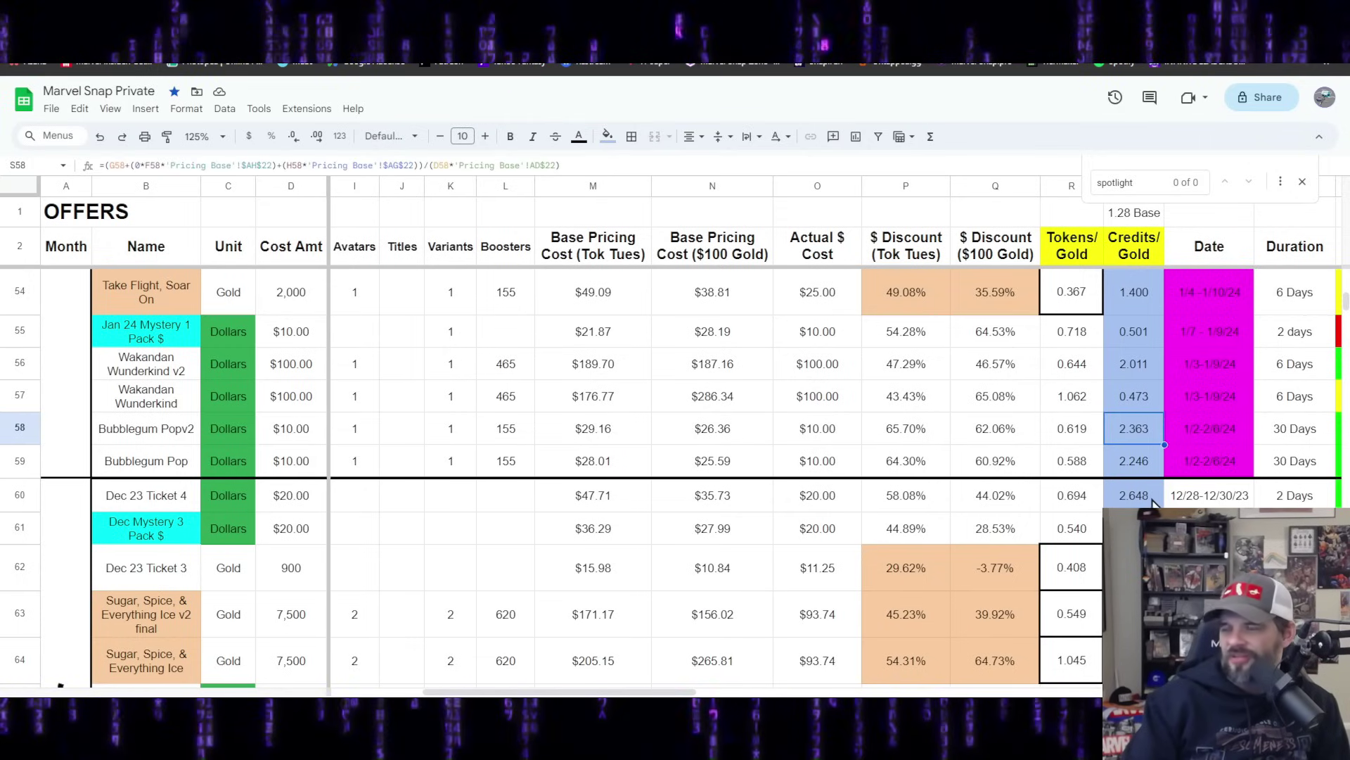
{"action": "left_click", "coordinate": [1130, 370]}
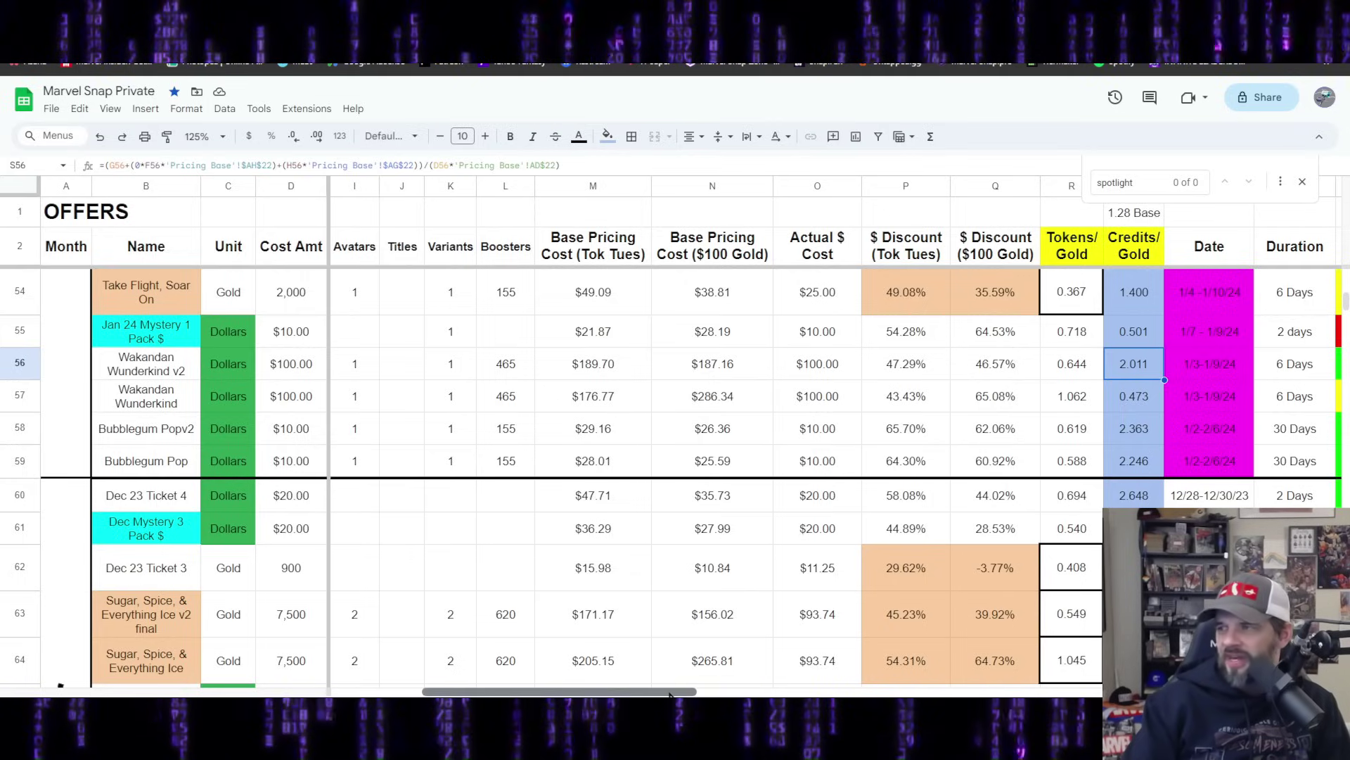
Step: Examine the Jan 24 Mystery 1 Pack row and its base pricing under both Tok Tues and $100 Gold
{"action": "left_click_drag", "start_coordinate": [663, 695], "coordinate": [600, 694]}
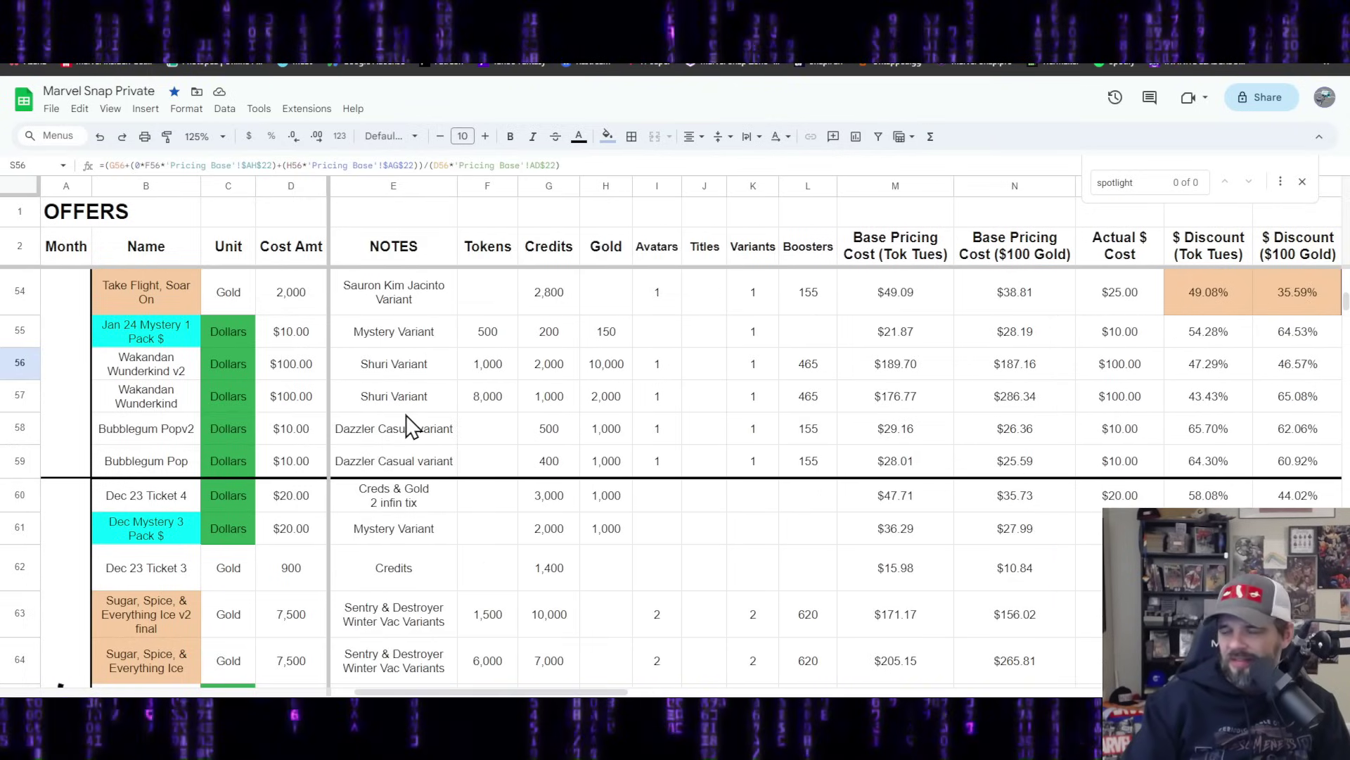
{"action": "left_click", "coordinate": [17, 328]}
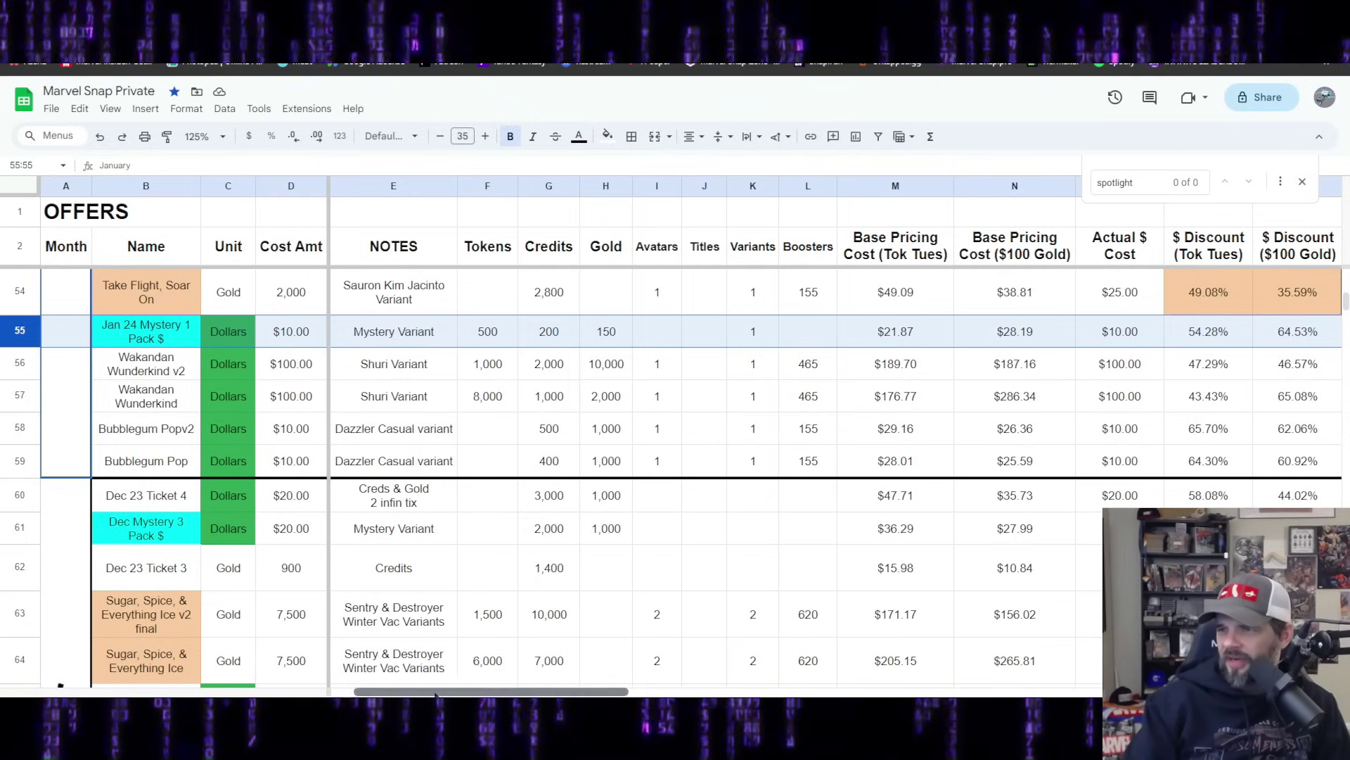
{"action": "scroll", "coordinate": [485, 686], "scroll_direction": "right", "scroll_amount": 5}
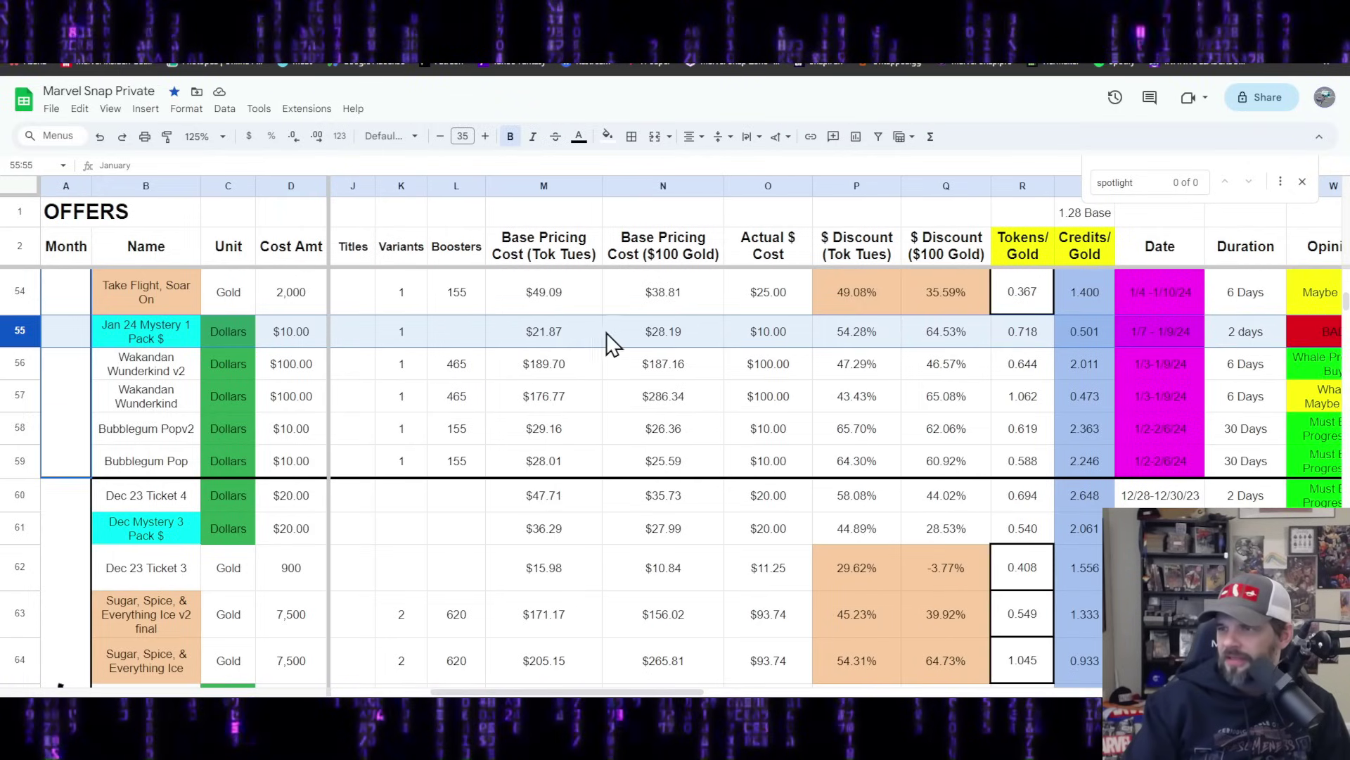
{"action": "left_click", "coordinate": [572, 336]}
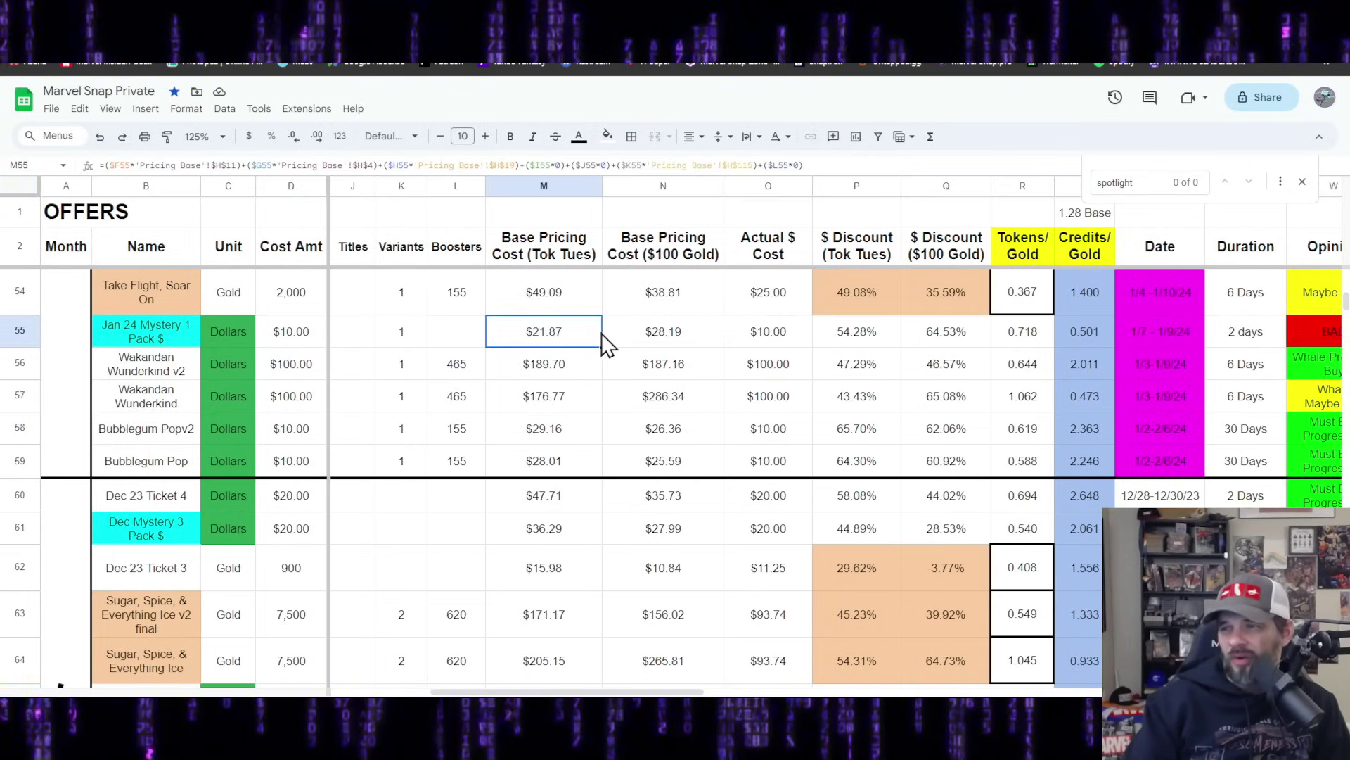
{"action": "left_click", "coordinate": [648, 336]}
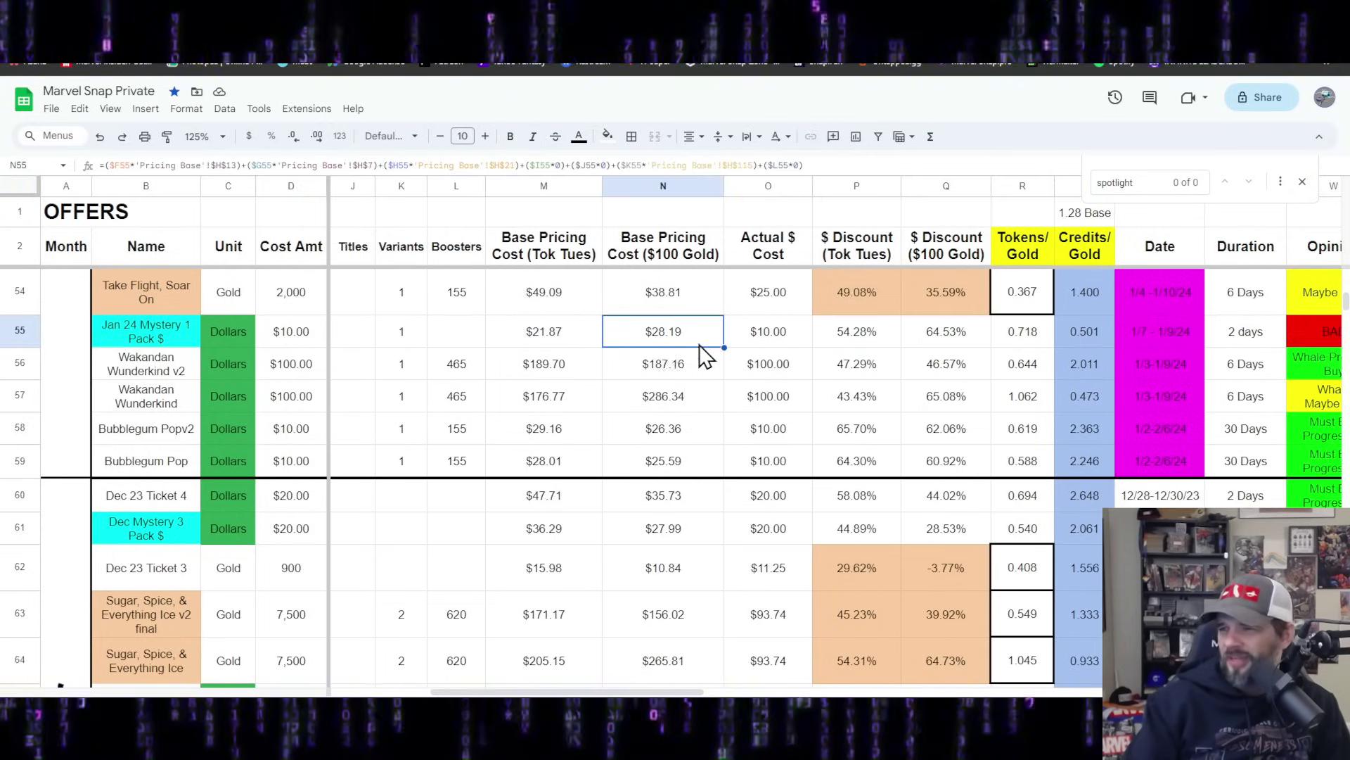
Step: Check the Jan 24 Mystery 1 Pack's two discounts, its Tokens/Gold and Credits/Gold ratios, and its opinion rating
{"action": "left_click_drag", "start_coordinate": [944, 334], "coordinate": [879, 331]}
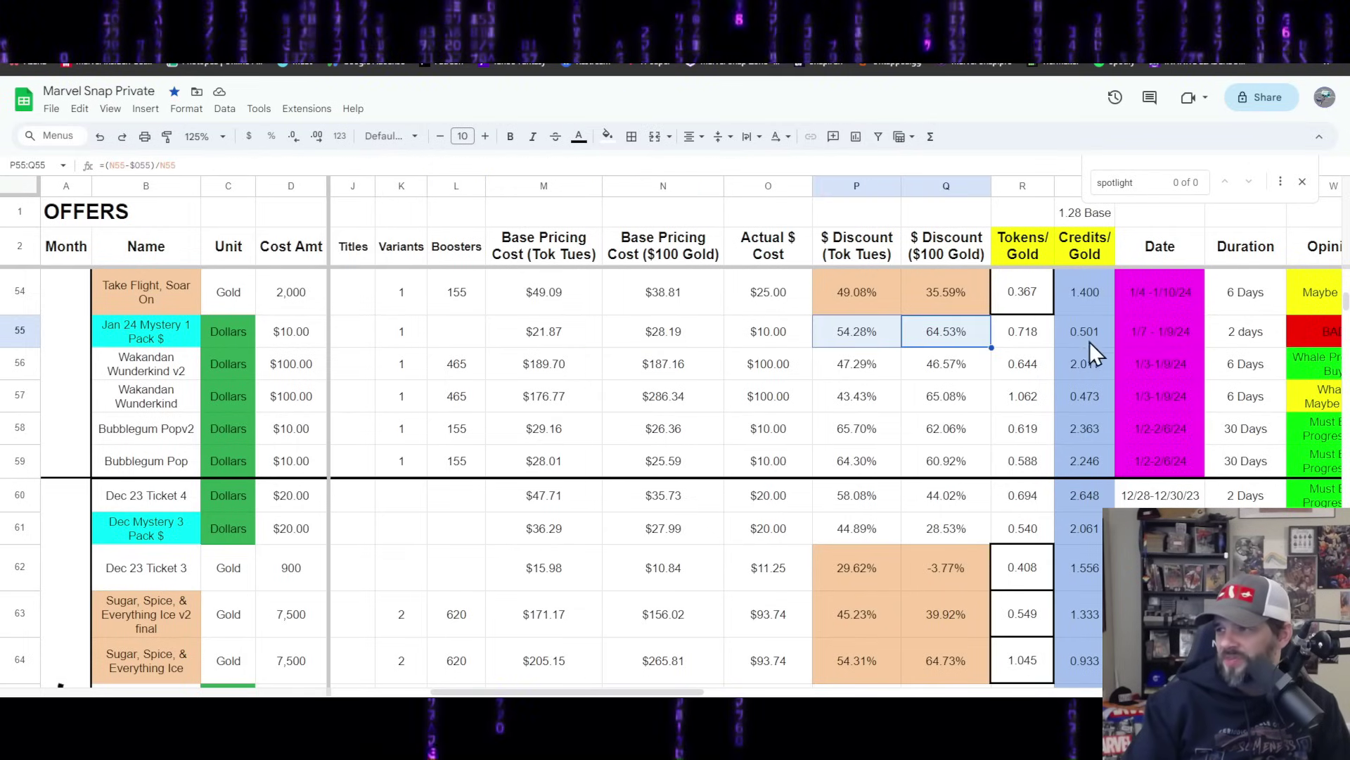
{"action": "left_click_drag", "start_coordinate": [1090, 340], "coordinate": [1041, 335]}
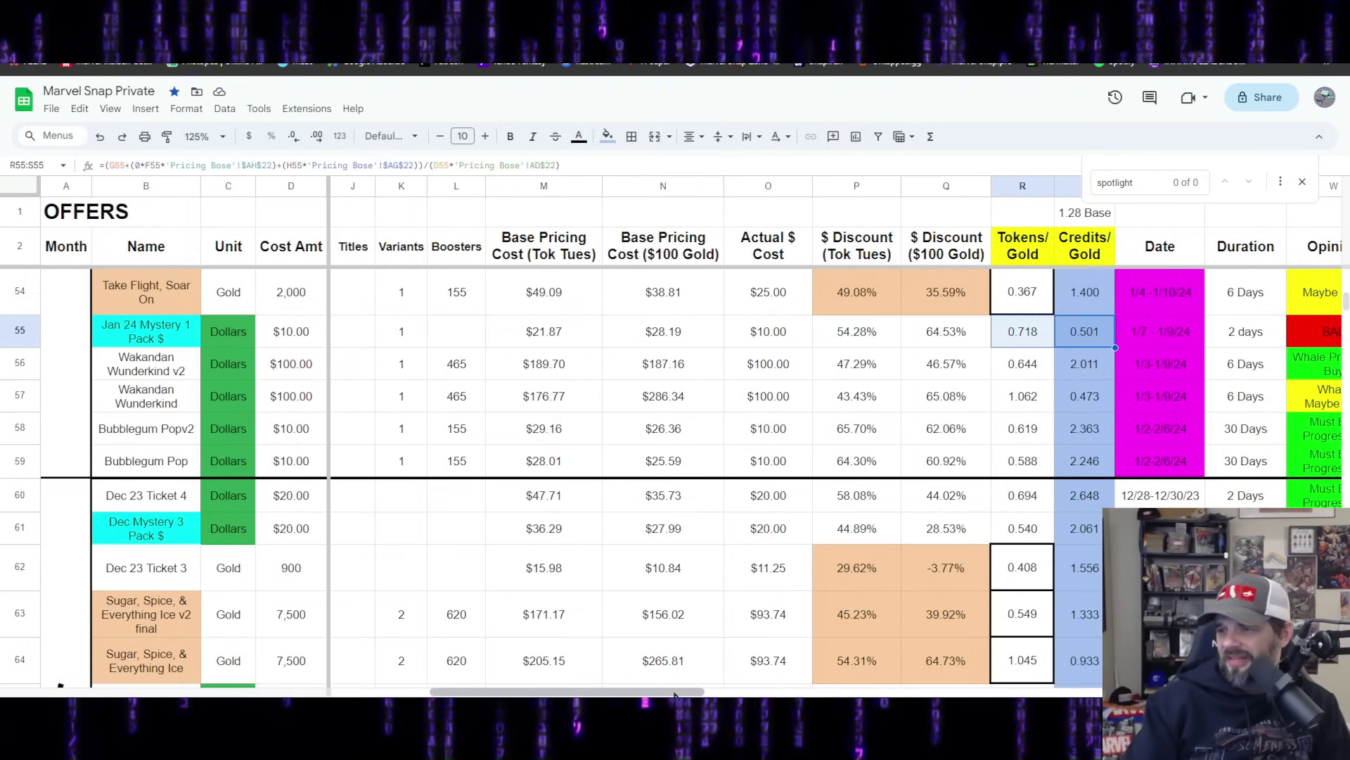
{"action": "scroll", "coordinate": [1041, 436], "scroll_direction": "right", "scroll_amount": 3}
{"action": "left_click", "coordinate": [1176, 330]}
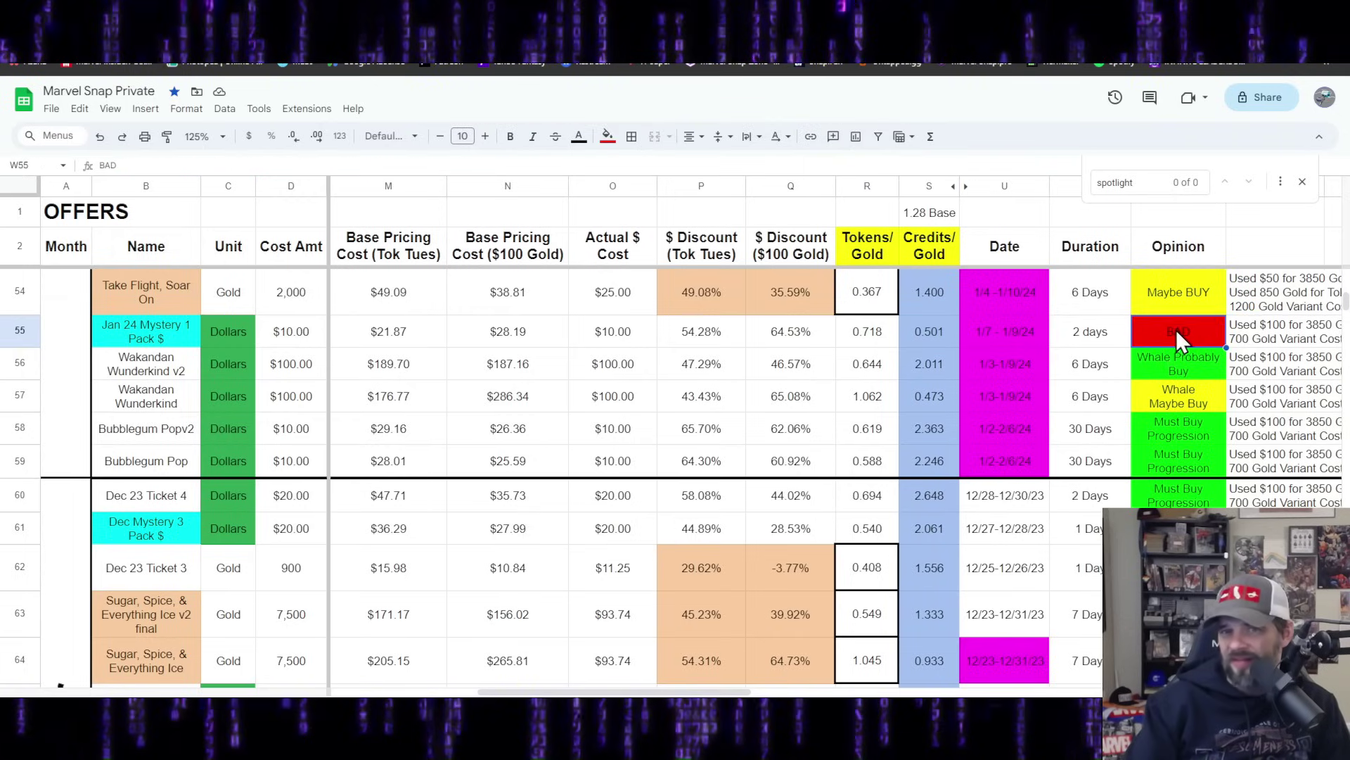
Step: Examine the Take Flight, Soar On row, focusing on its two discounts and its token and credit ratios per gold
{"action": "left_click_drag", "start_coordinate": [690, 695], "coordinate": [543, 692]}
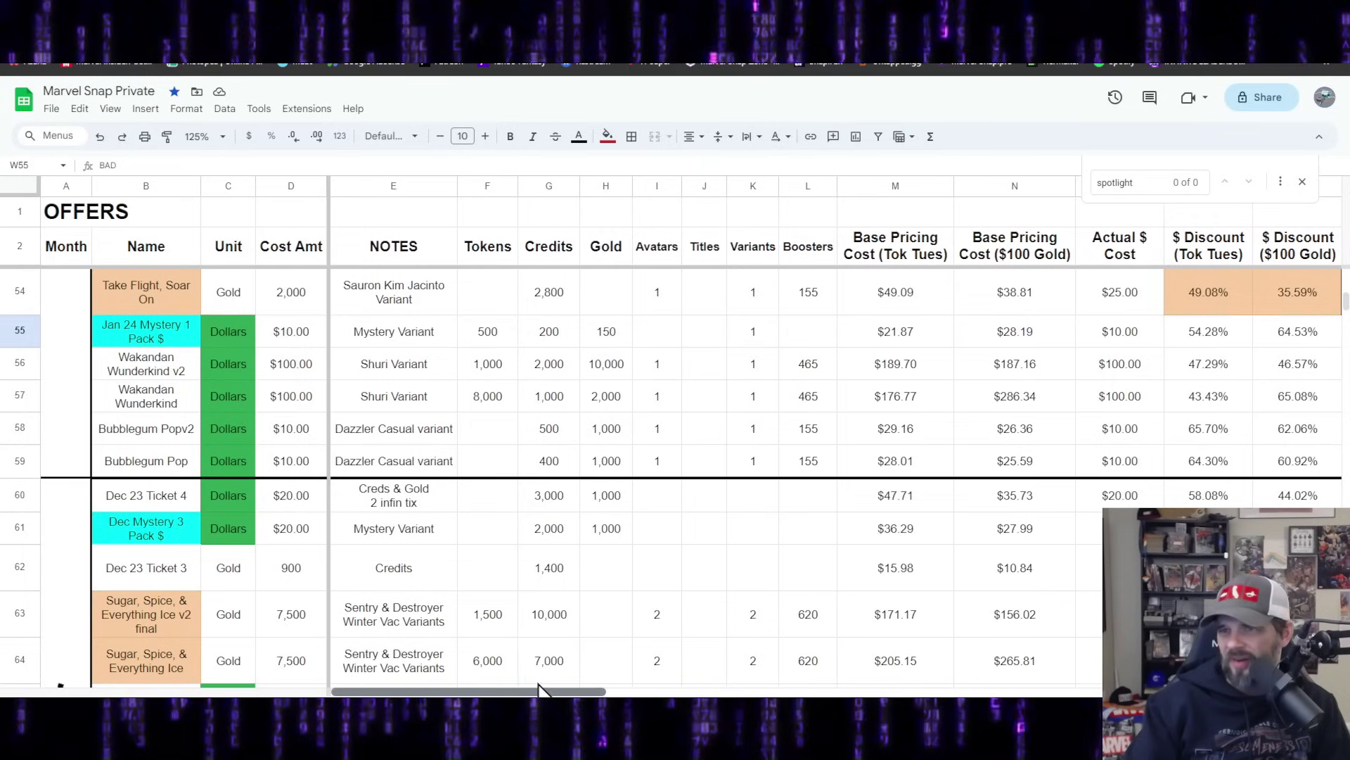
{"action": "scroll", "coordinate": [563, 476], "scroll_direction": "up", "scroll_amount": 1}
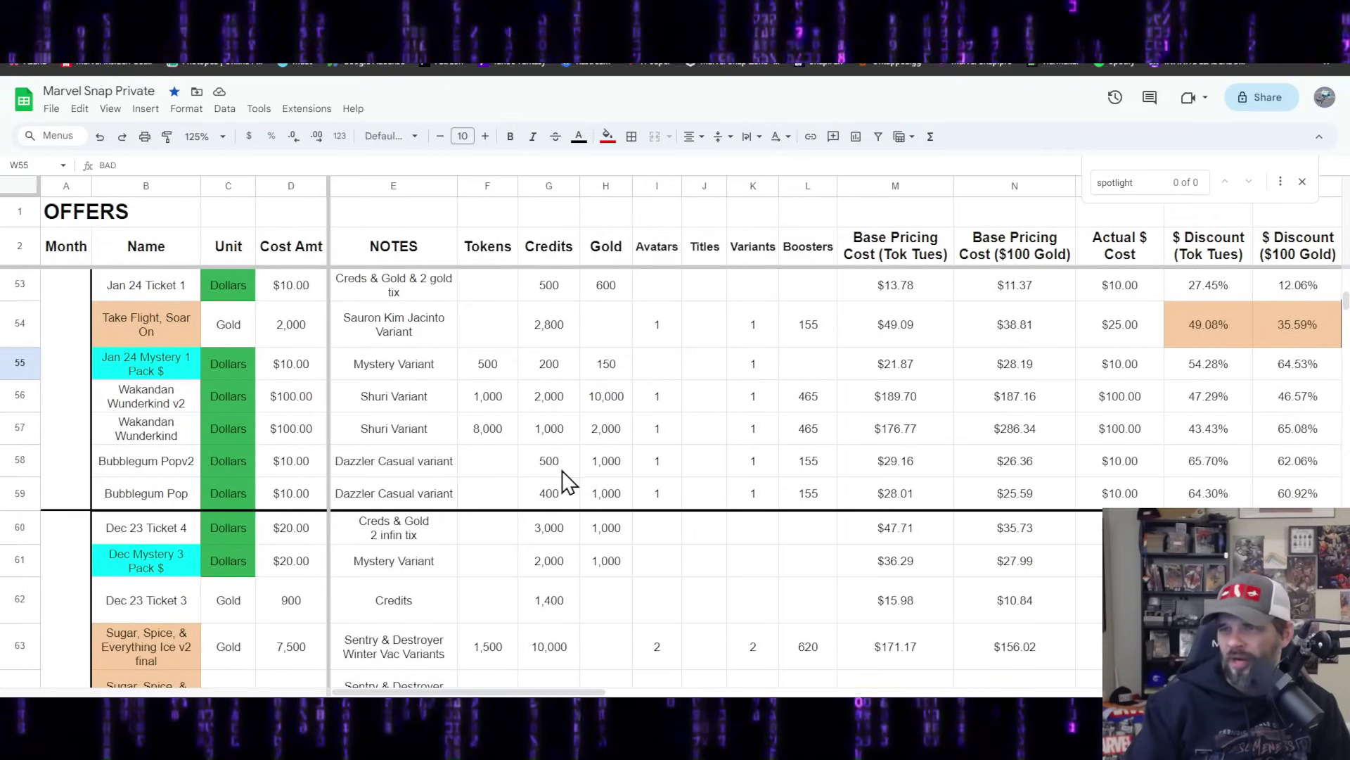
{"action": "left_click", "coordinate": [15, 327]}
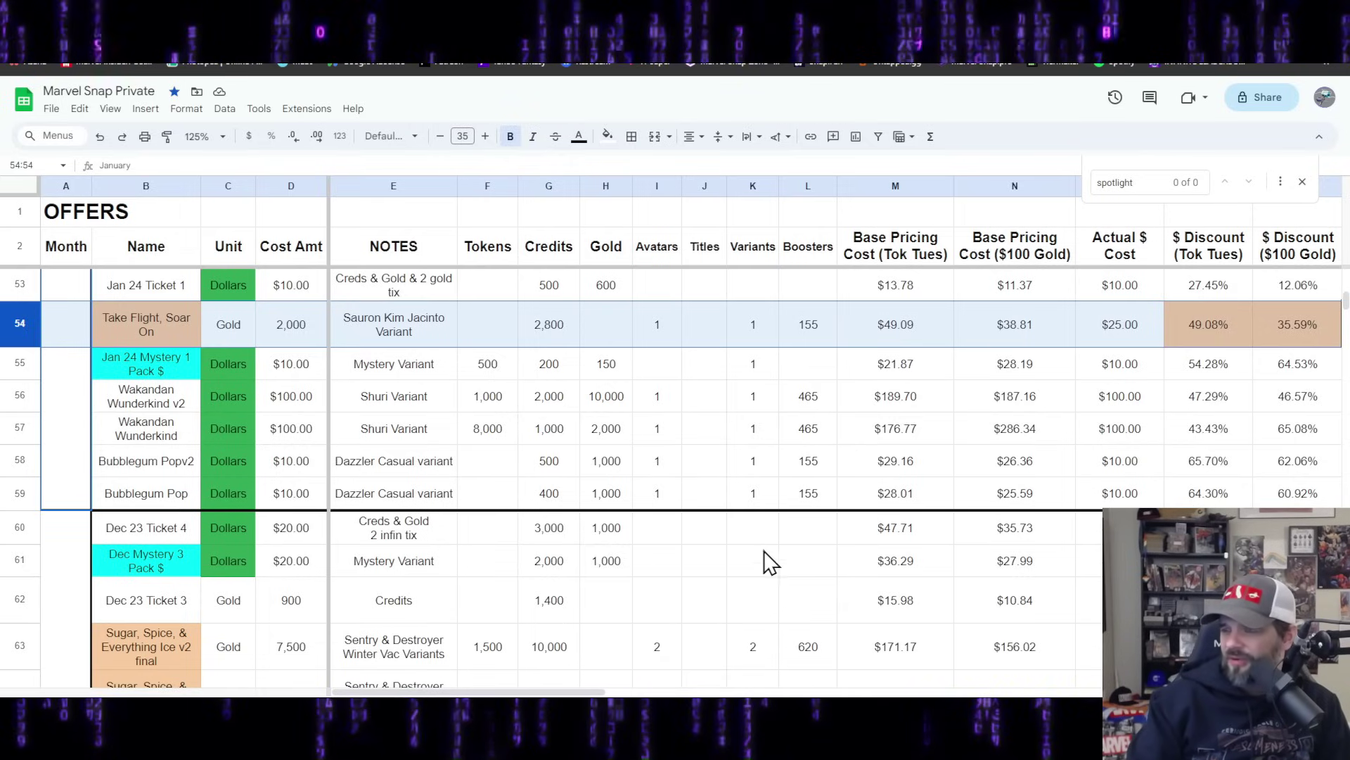
{"action": "left_click_drag", "start_coordinate": [528, 692], "coordinate": [588, 691]}
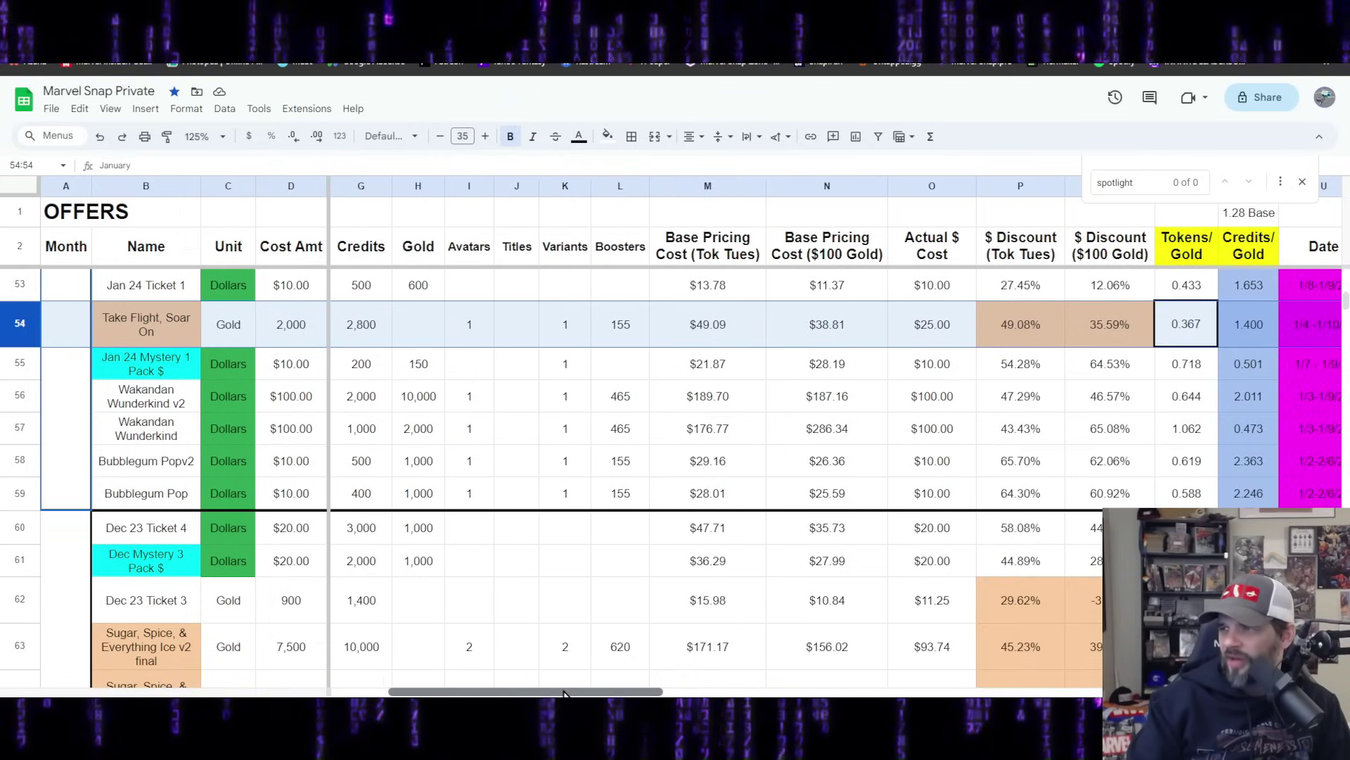
{"action": "left_click_drag", "start_coordinate": [1101, 330], "coordinate": [1033, 351]}
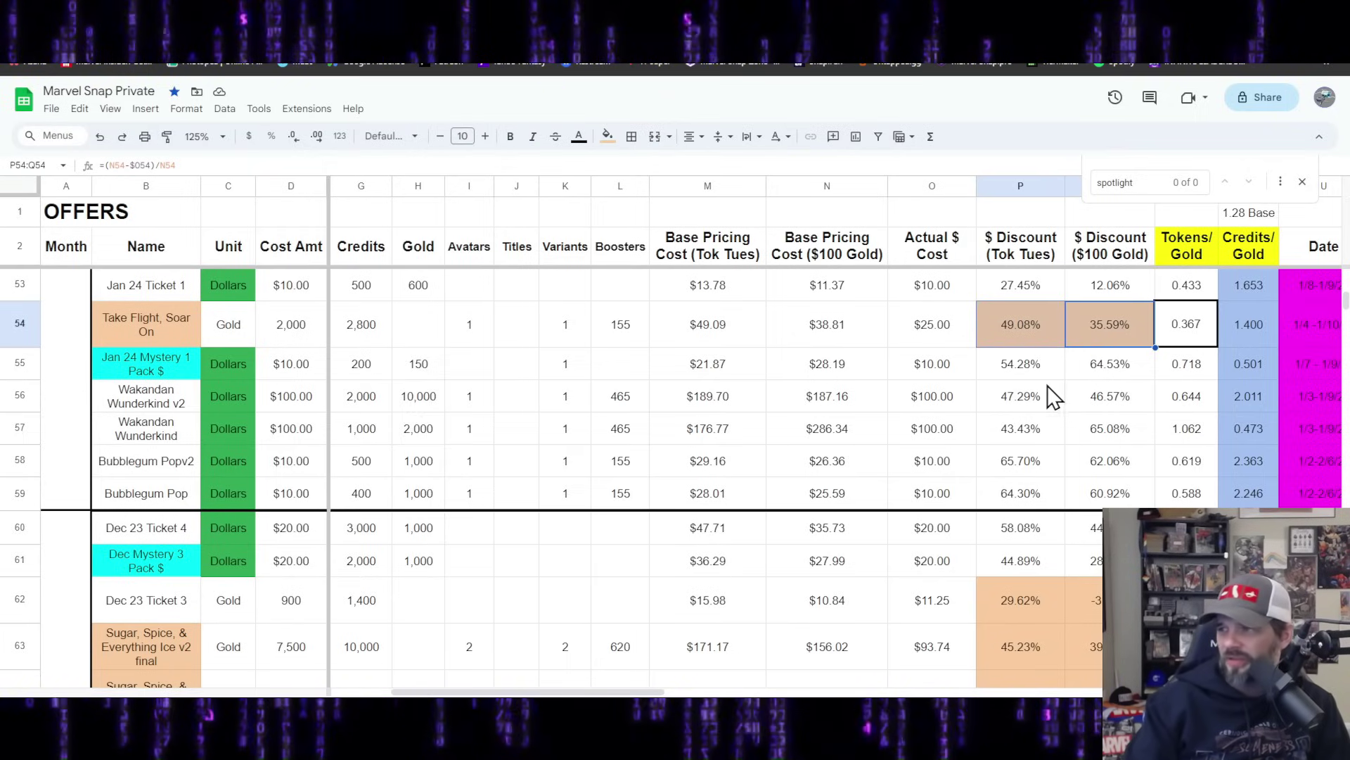
{"action": "left_click", "coordinate": [1235, 339]}
{"action": "left_click_drag", "start_coordinate": [1235, 339], "coordinate": [1187, 330]}
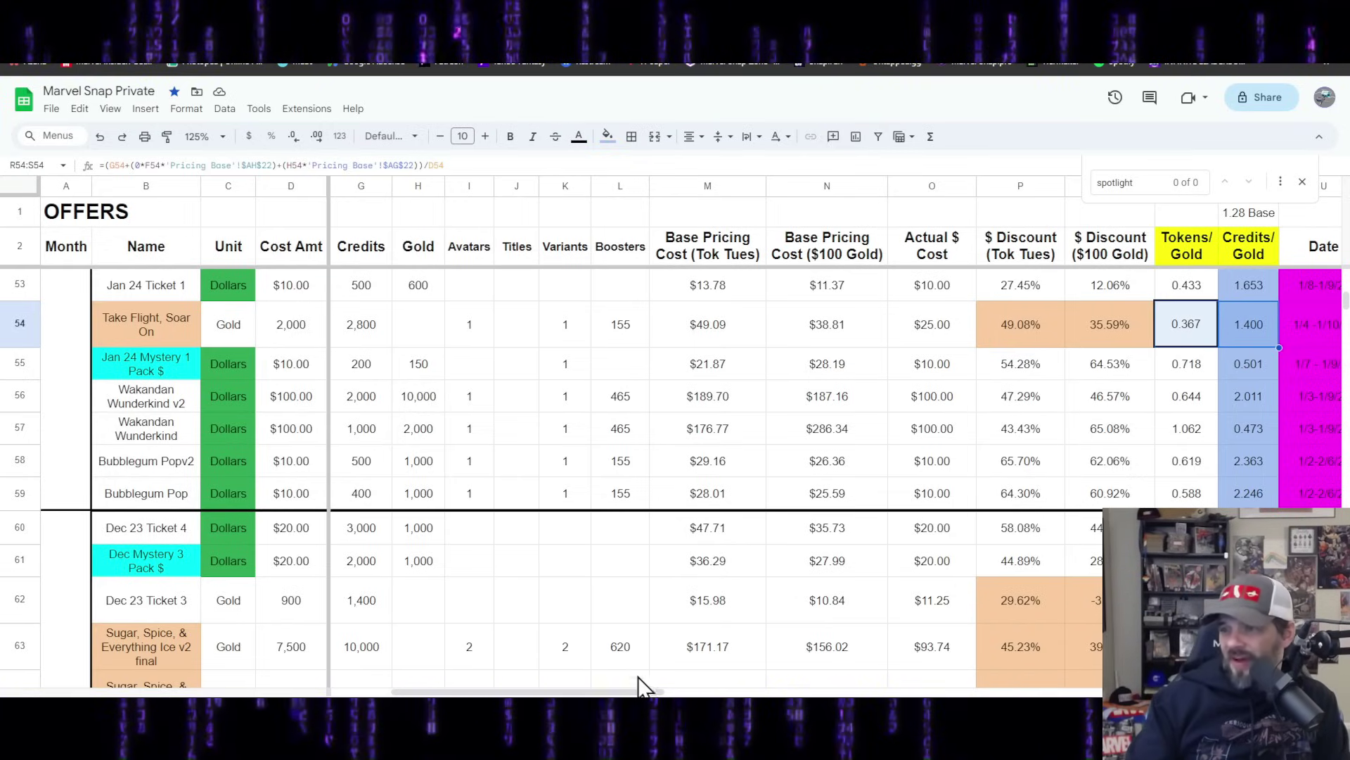
Step: Check the opinion rating for Take Flight, Soar On, and review its name, unit and cost amount
{"action": "left_click_drag", "start_coordinate": [644, 685], "coordinate": [688, 687]}
{"action": "left_click", "coordinate": [1336, 325]}
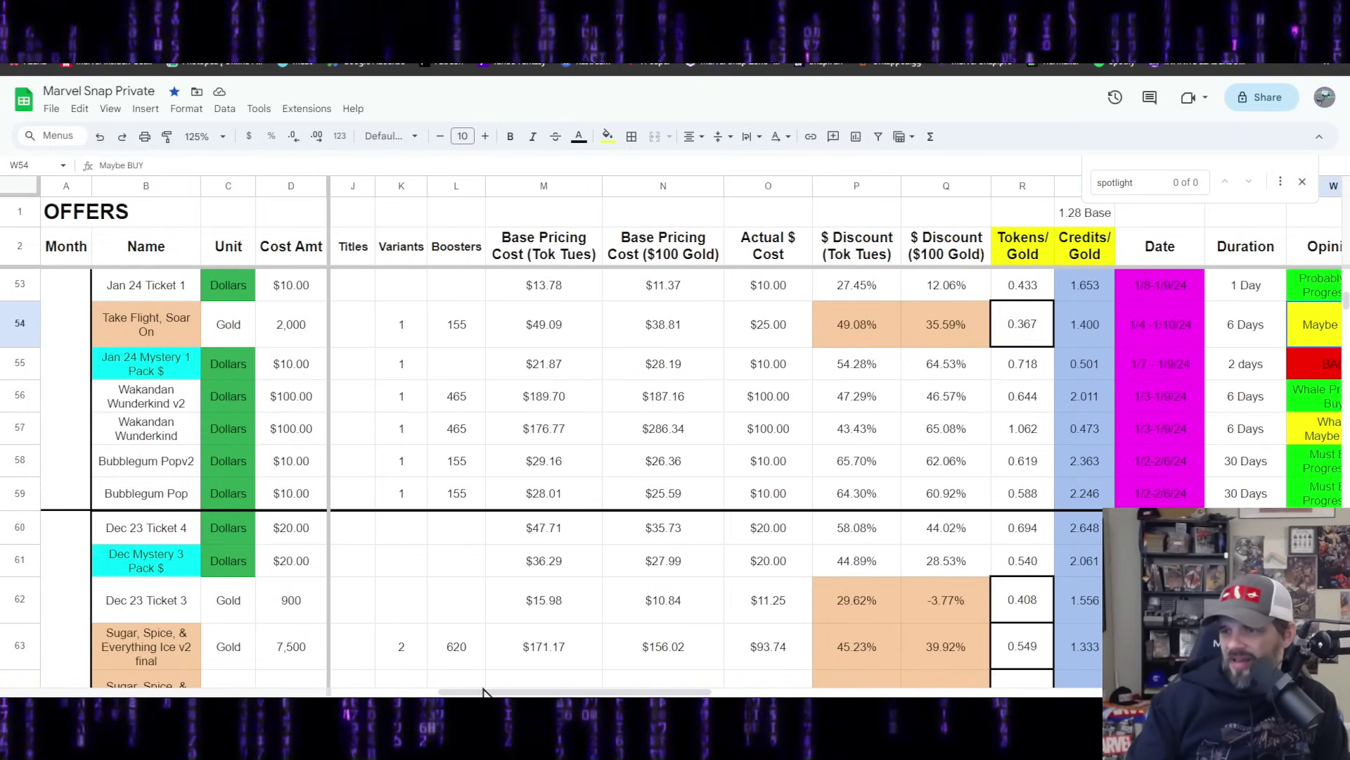
{"action": "left_click_drag", "start_coordinate": [487, 692], "coordinate": [381, 675]}
{"action": "scroll", "coordinate": [145, 378], "scroll_direction": "up", "scroll_amount": 1}
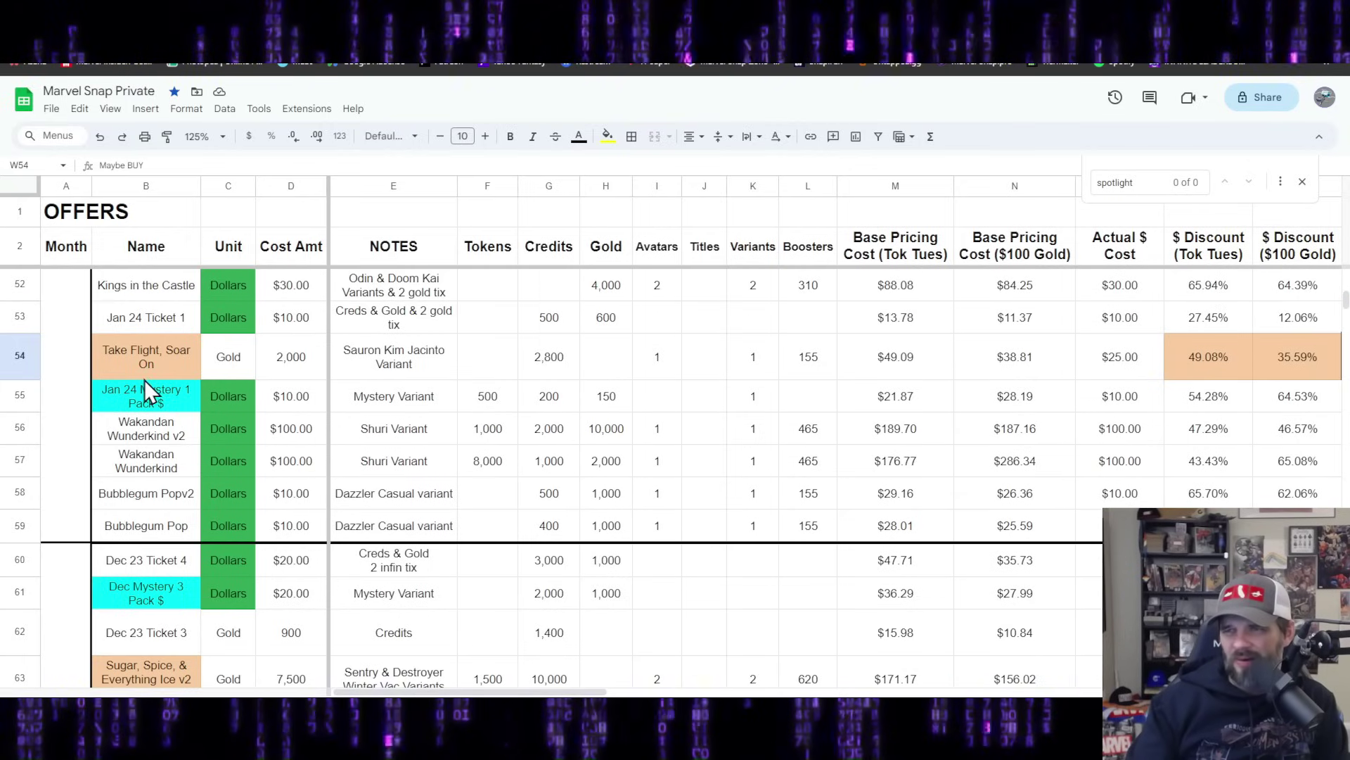
{"action": "left_click_drag", "start_coordinate": [277, 362], "coordinate": [169, 360]}
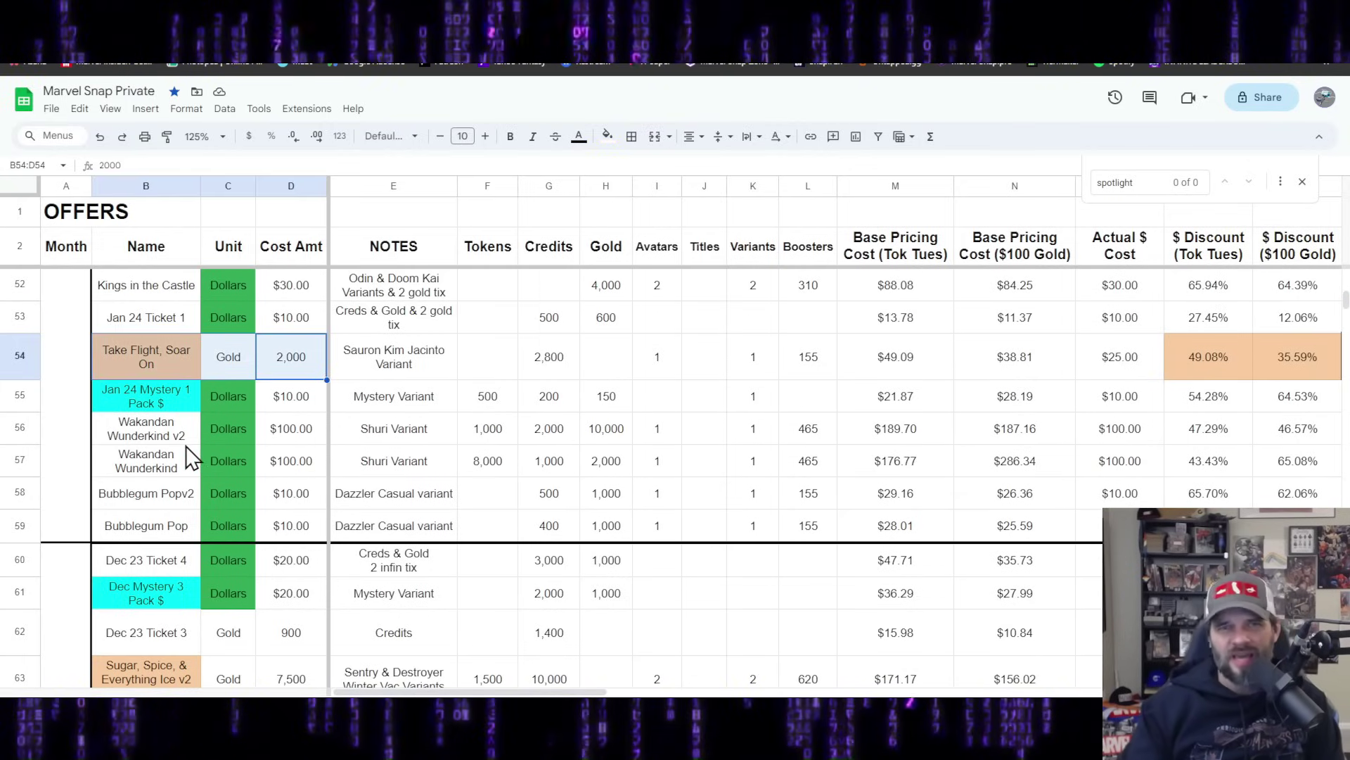
Step: Inspect the Jan 24 Ticket 1 row's base pricing, actual cost, both discounts and Credits/Gold ratio
{"action": "left_click", "coordinate": [17, 316]}
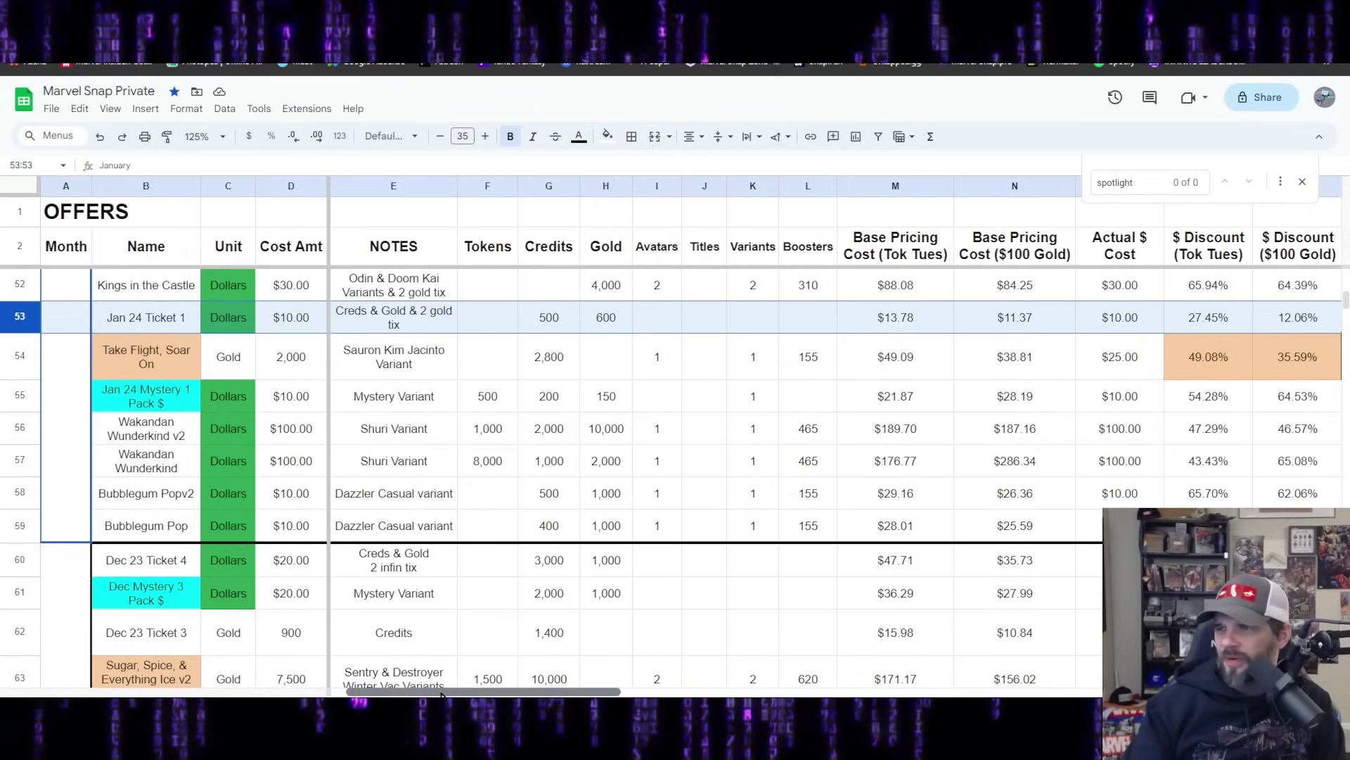
{"action": "left_click_drag", "start_coordinate": [461, 694], "coordinate": [525, 690]}
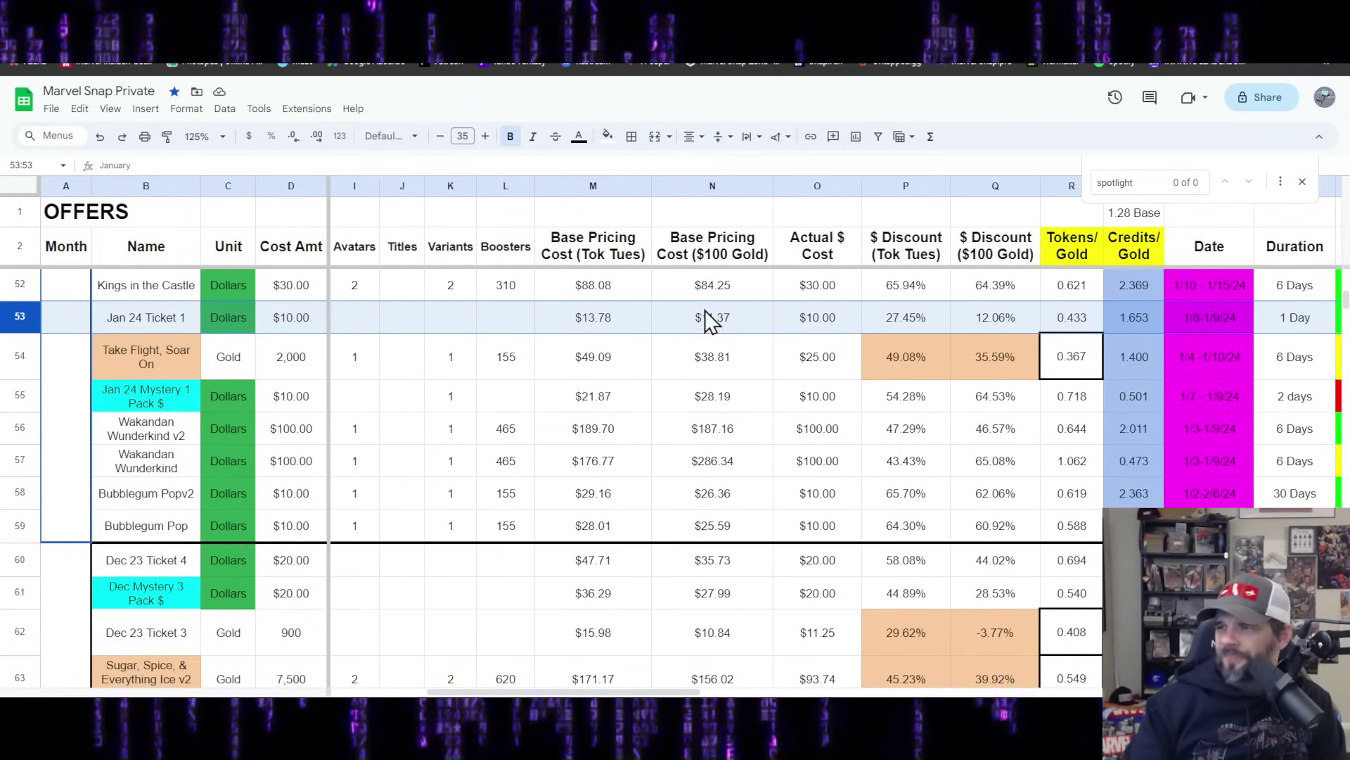
{"action": "left_click_drag", "start_coordinate": [796, 318], "coordinate": [591, 328]}
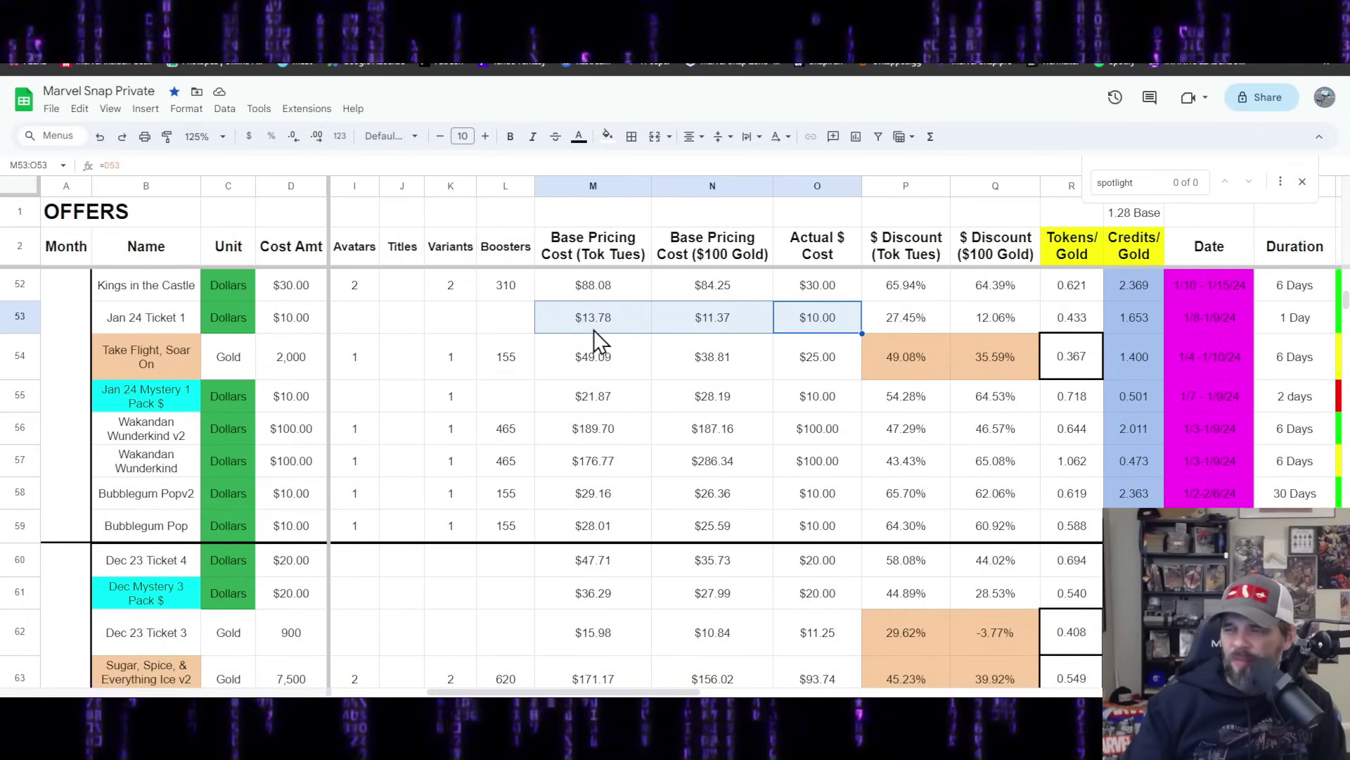
{"action": "left_click_drag", "start_coordinate": [1009, 322], "coordinate": [889, 334]}
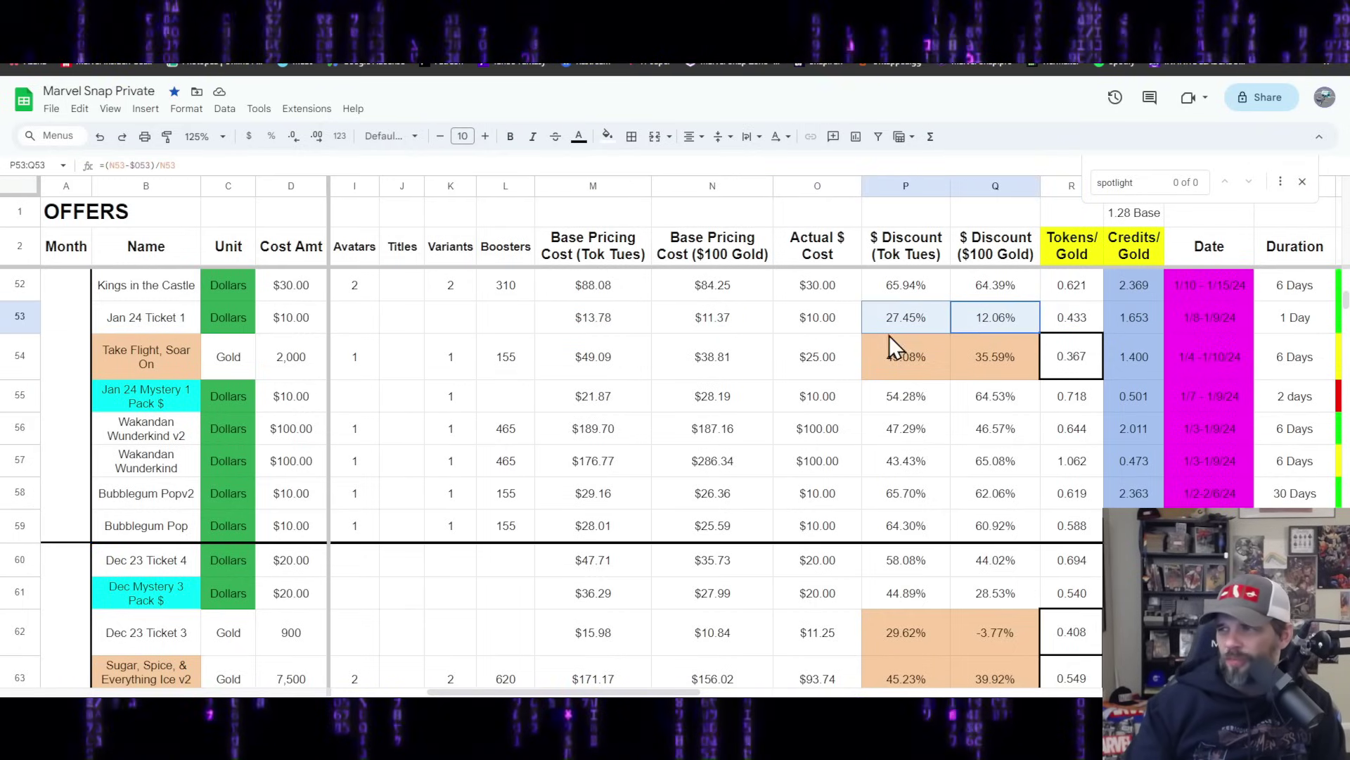
{"action": "left_click", "coordinate": [1133, 326]}
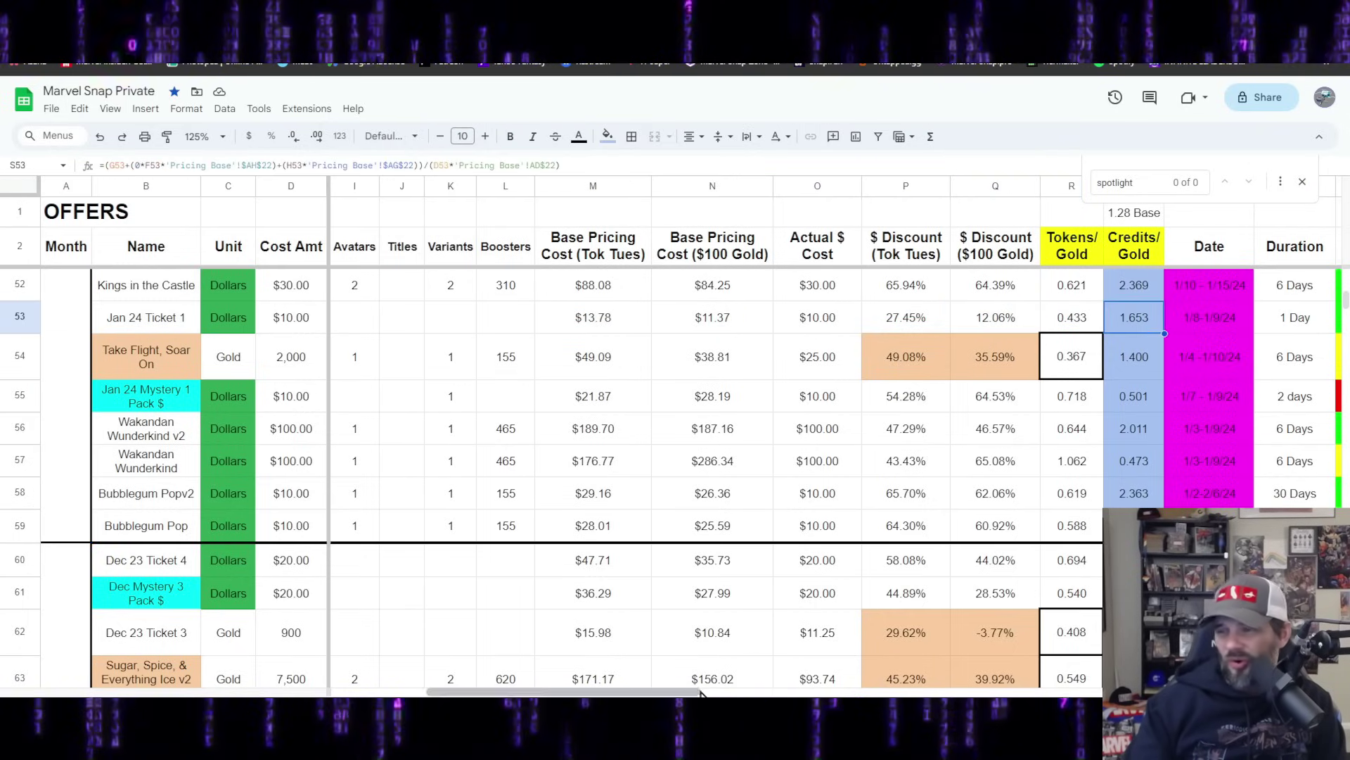
Step: Check Jan 24 Ticket 1's opinion rating against its Credits/Gold ratio, and review the row's contents
{"action": "left_click_drag", "start_coordinate": [691, 693], "coordinate": [757, 693]}
{"action": "left_click", "coordinate": [1168, 318]}
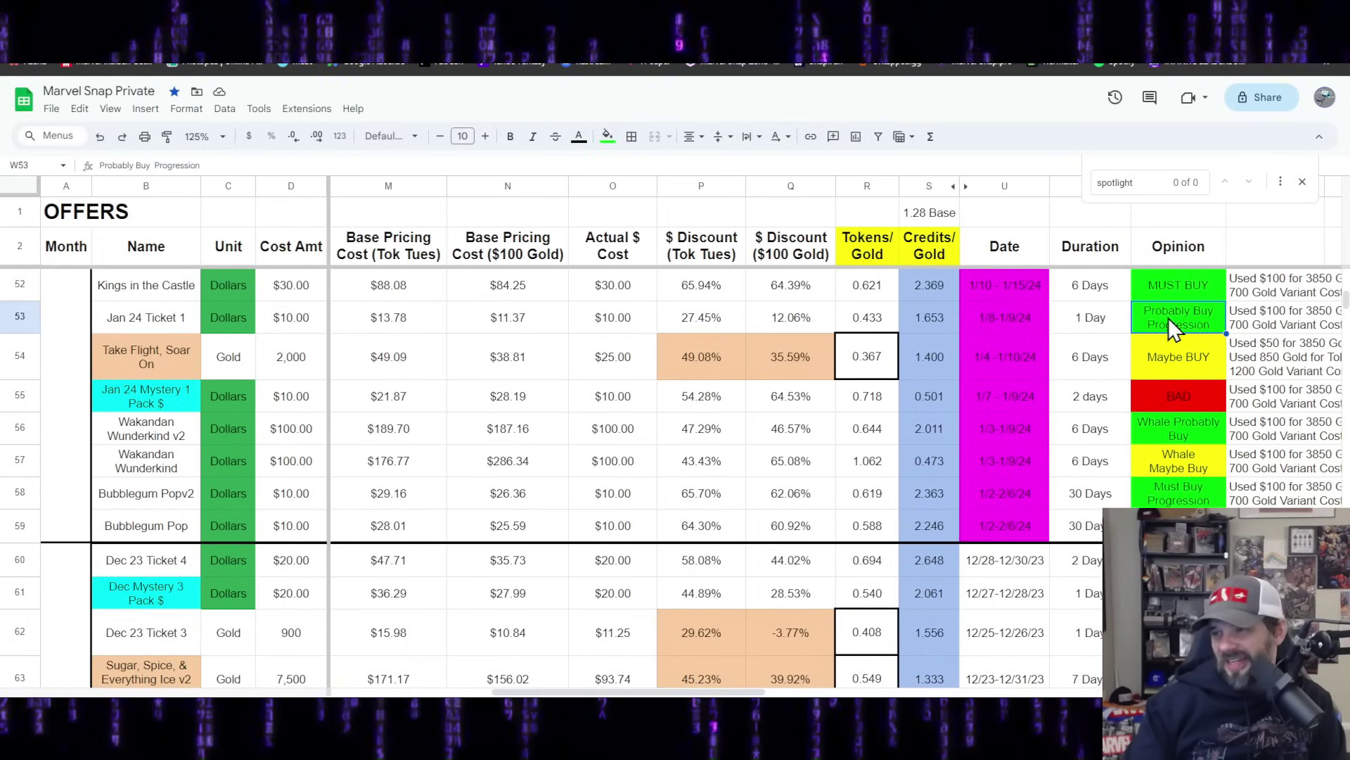
{"action": "left_click", "coordinate": [926, 323]}
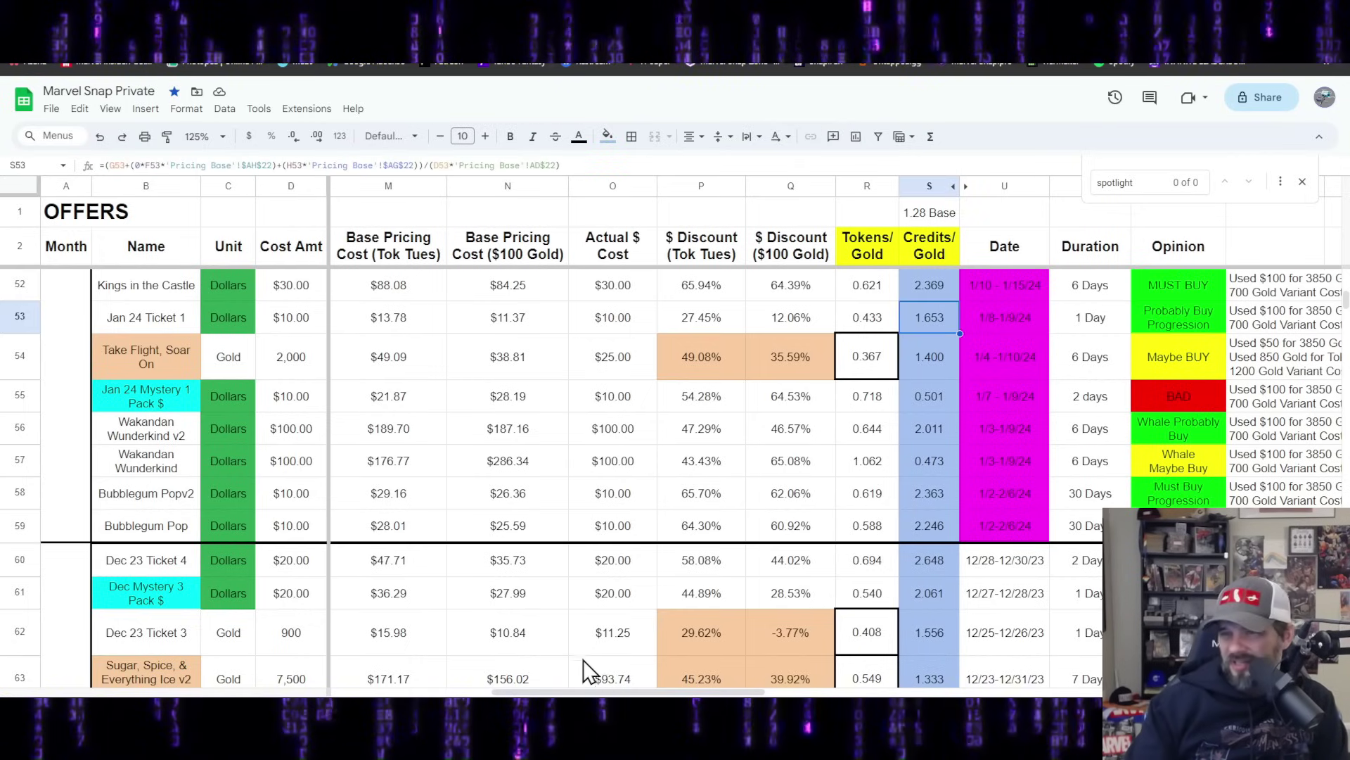
{"action": "left_click_drag", "start_coordinate": [599, 691], "coordinate": [453, 691]}
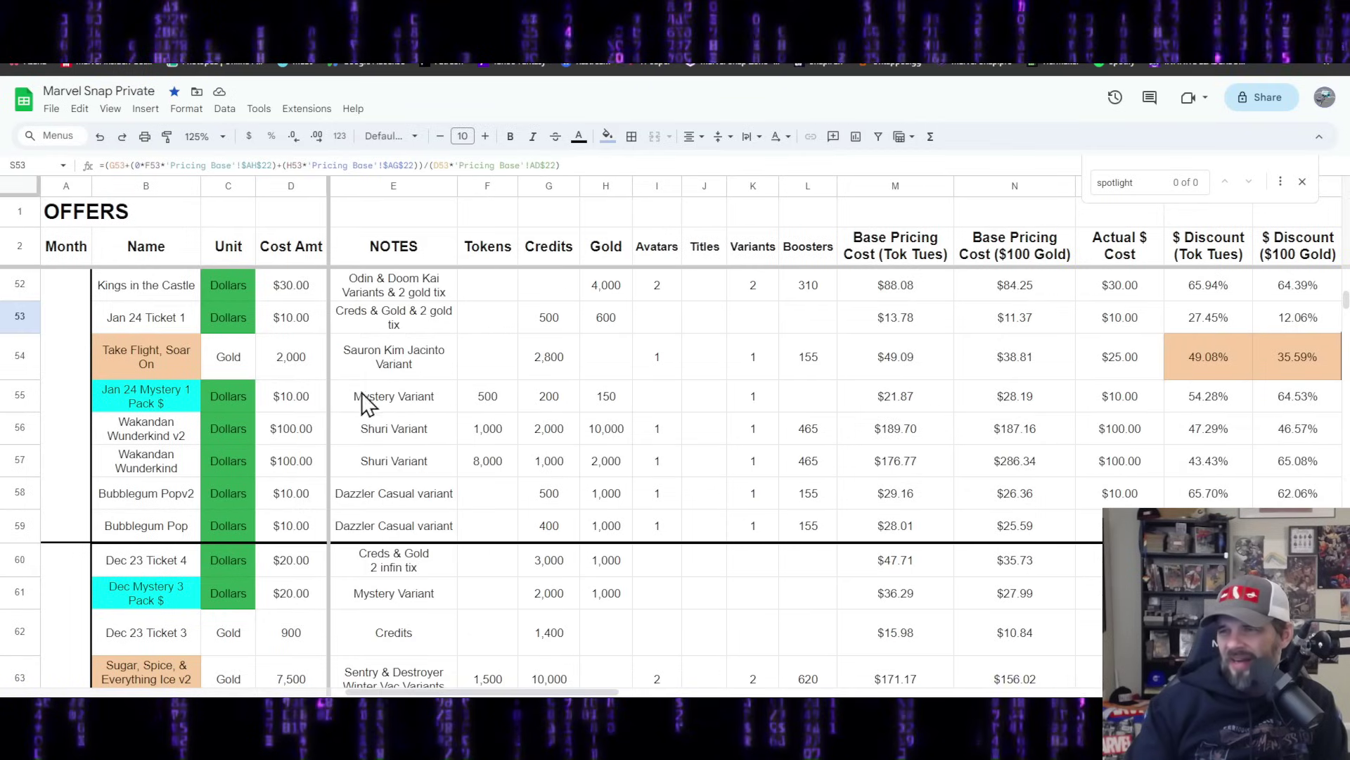
{"action": "left_click", "coordinate": [16, 326]}
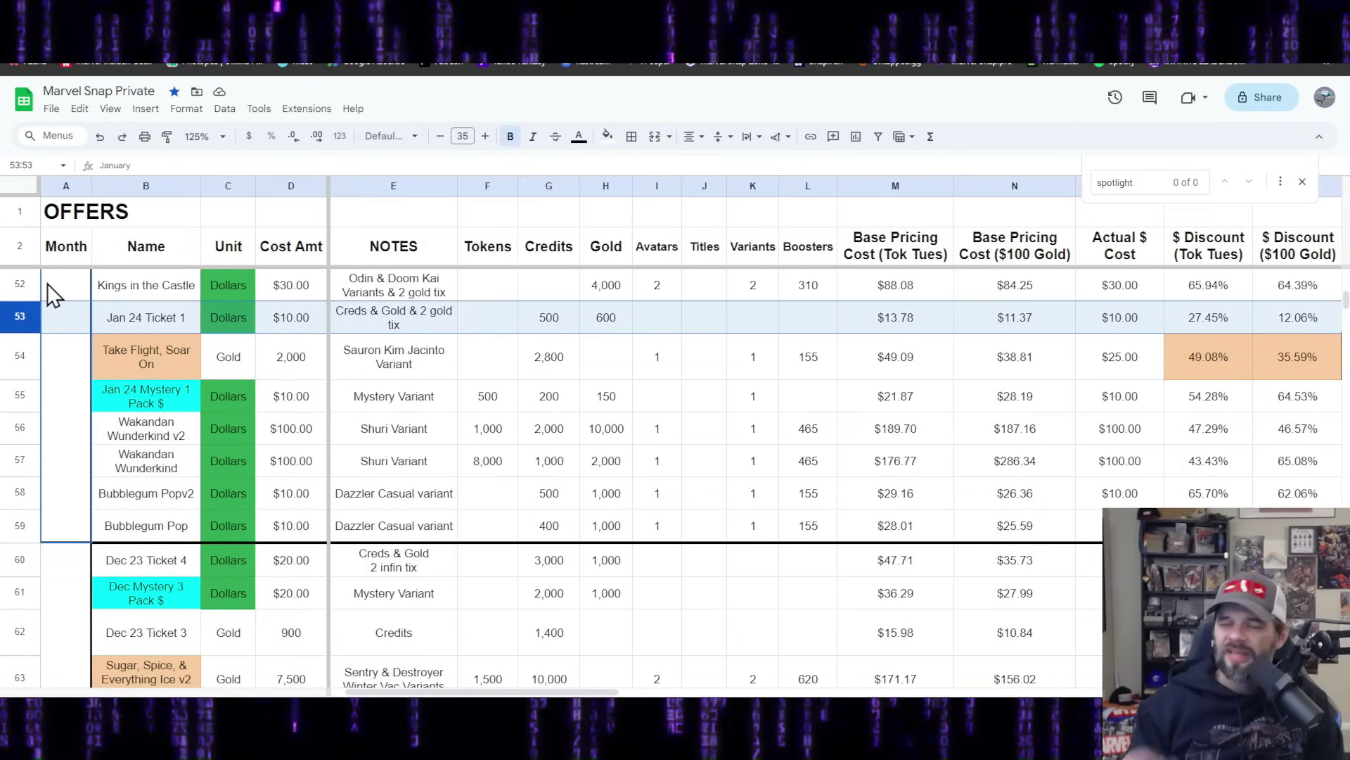
Step: Examine the Kings in the Castle row, its base pricing under both Tok Tues and $100 Gold, and its actual cost
{"action": "left_click", "coordinate": [21, 283]}
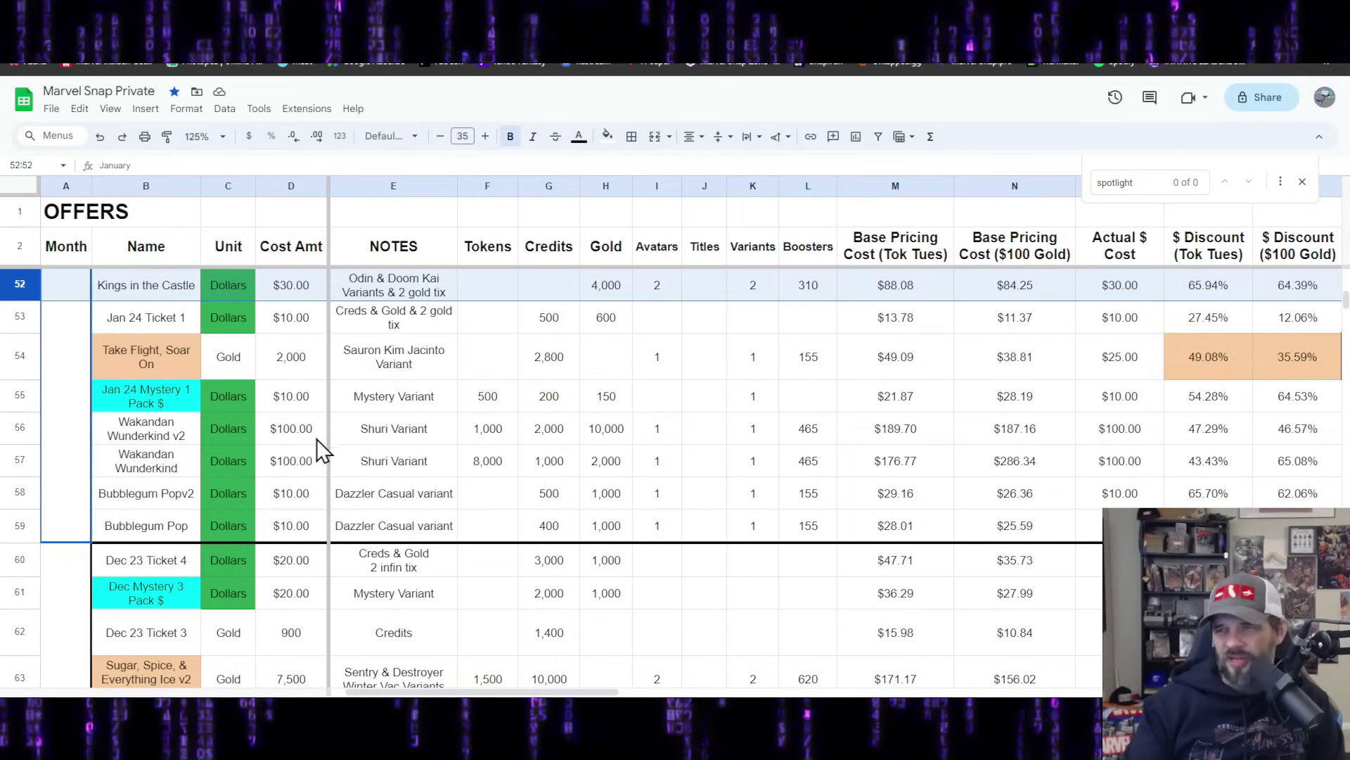
{"action": "scroll", "coordinate": [320, 438], "scroll_direction": "up", "scroll_amount": 1}
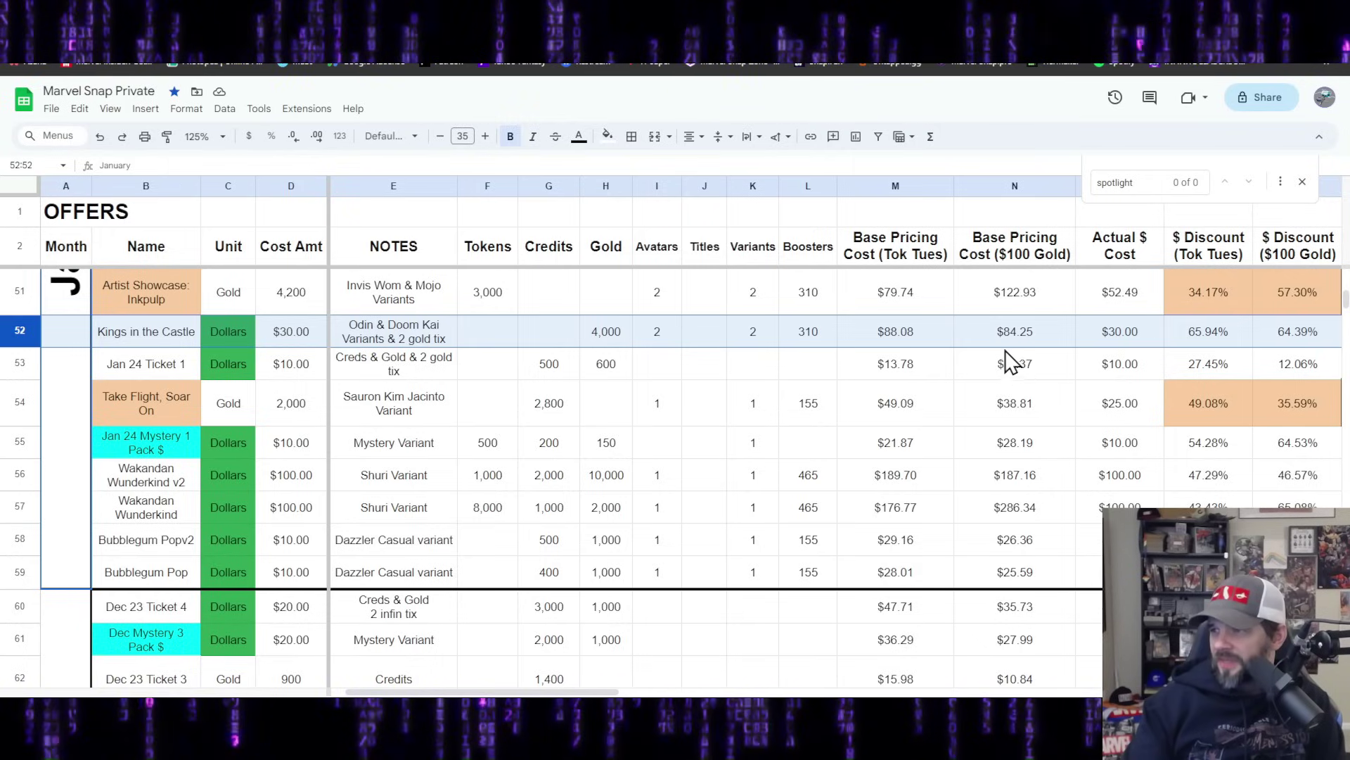
{"action": "left_click_drag", "start_coordinate": [999, 339], "coordinate": [918, 328]}
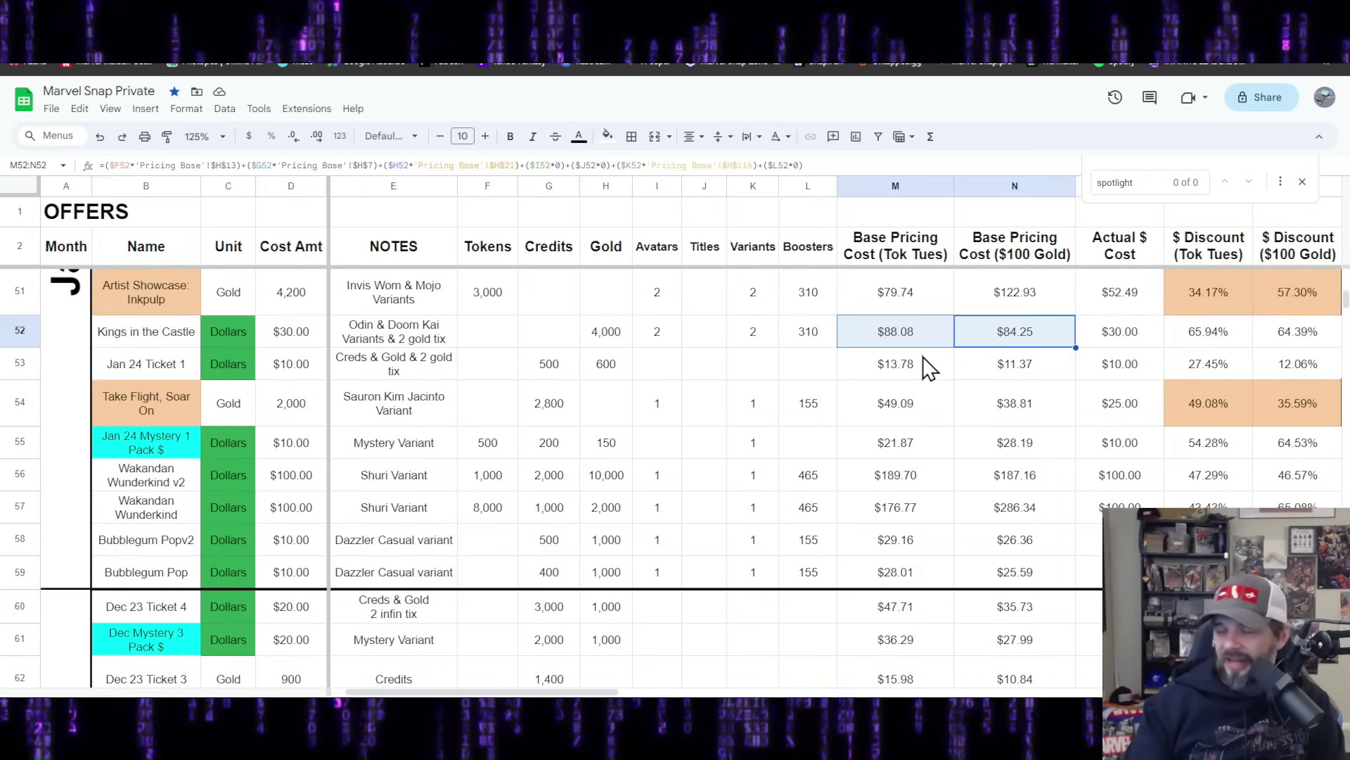
{"action": "left_click", "coordinate": [1114, 330]}
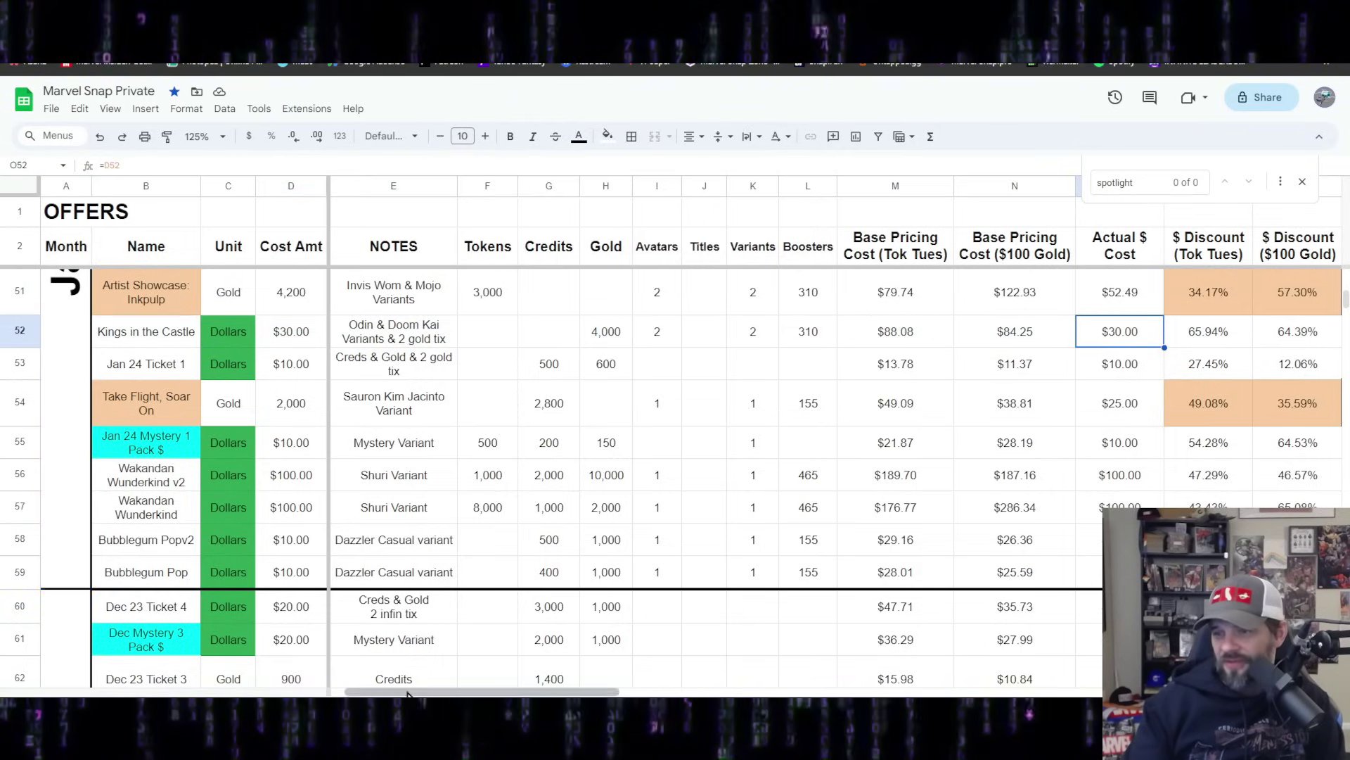
Step: Check the two discounts, Credits/Gold ratio and opinion rating for Kings in the Castle
{"action": "left_click_drag", "start_coordinate": [408, 695], "coordinate": [489, 692]}
{"action": "left_click_drag", "start_coordinate": [975, 336], "coordinate": [928, 339]}
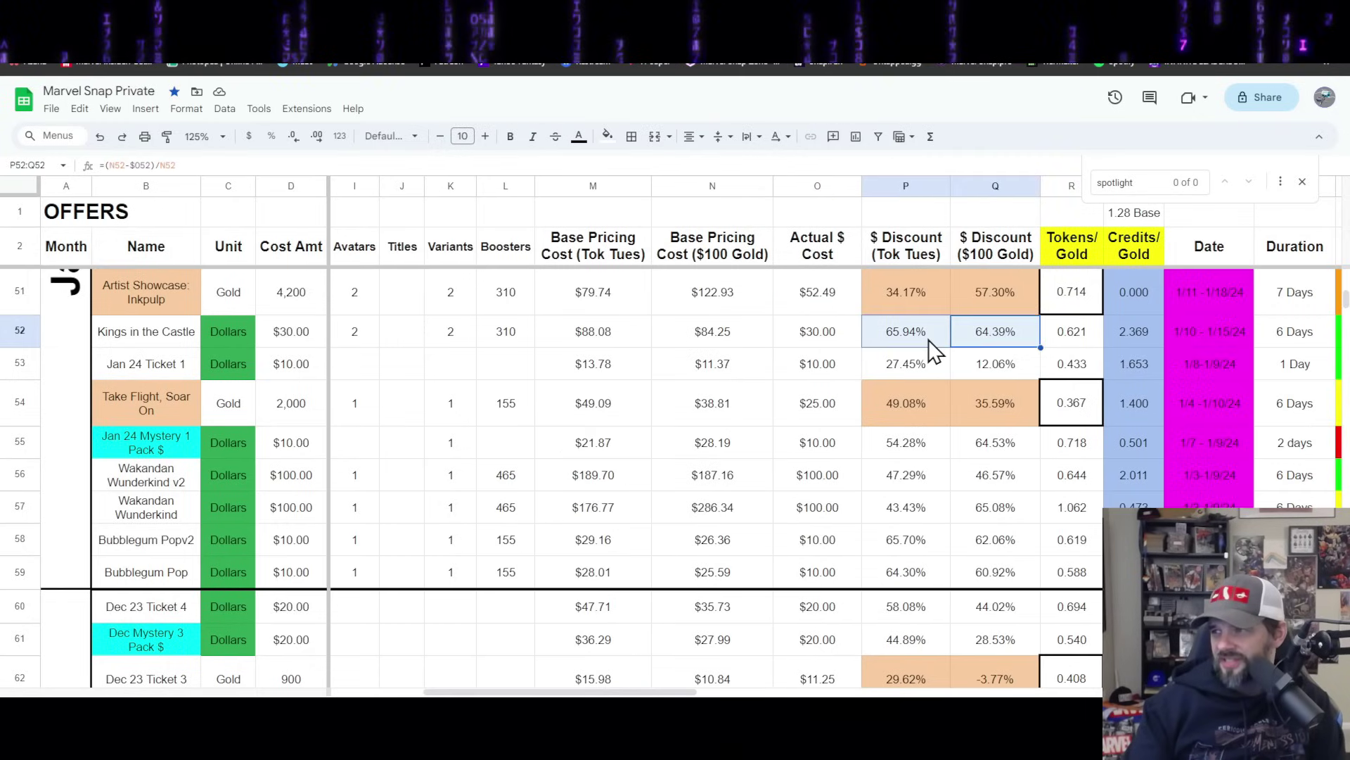
{"action": "left_click", "coordinate": [1146, 333]}
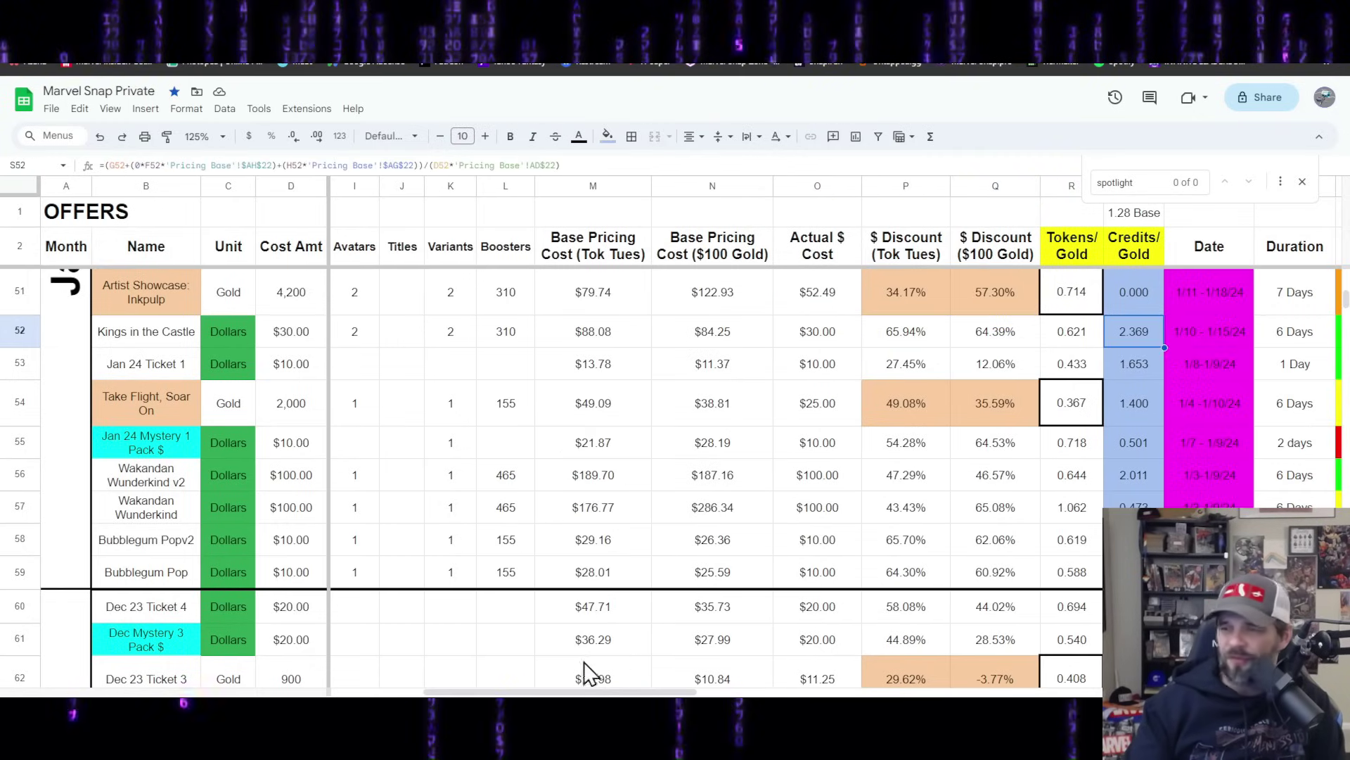
{"action": "scroll", "coordinate": [1097, 366], "scroll_direction": "right", "scroll_amount": 4}
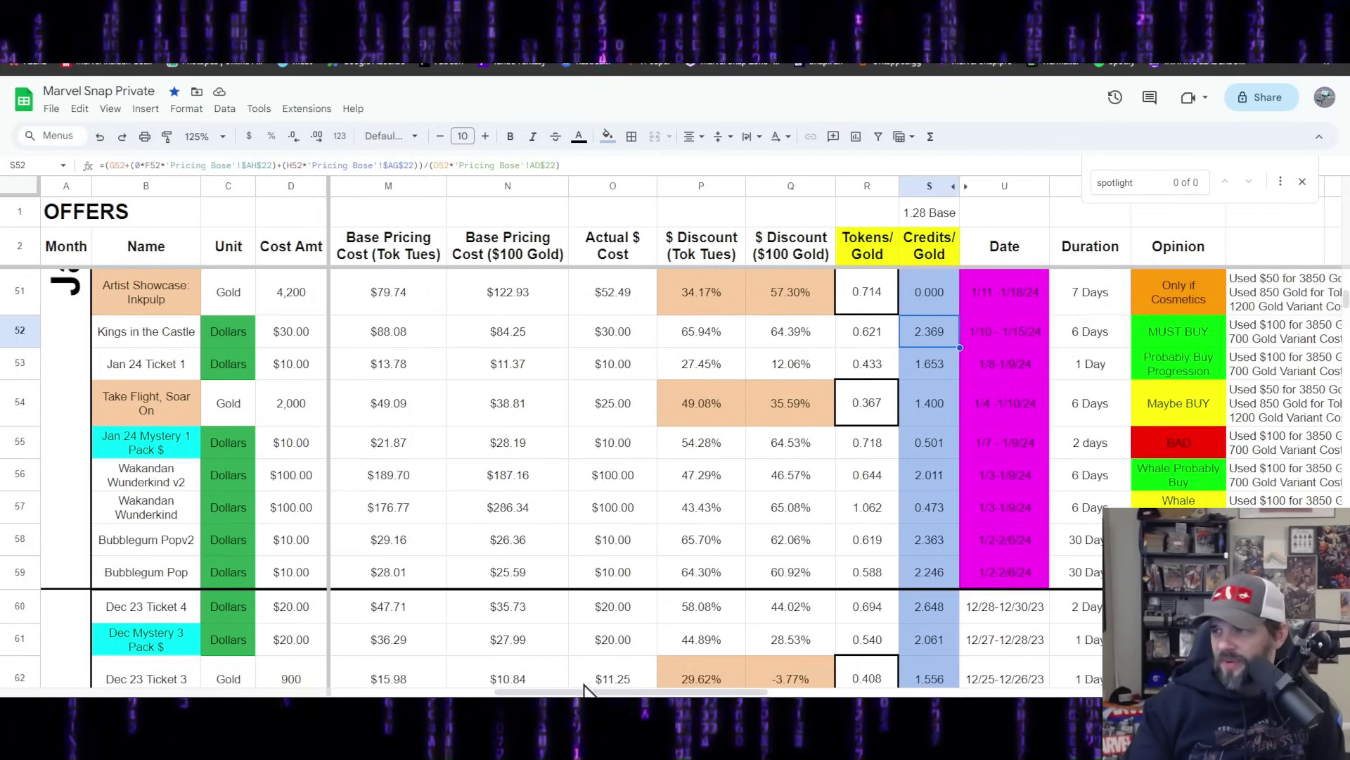
{"action": "left_click", "coordinate": [1158, 332]}
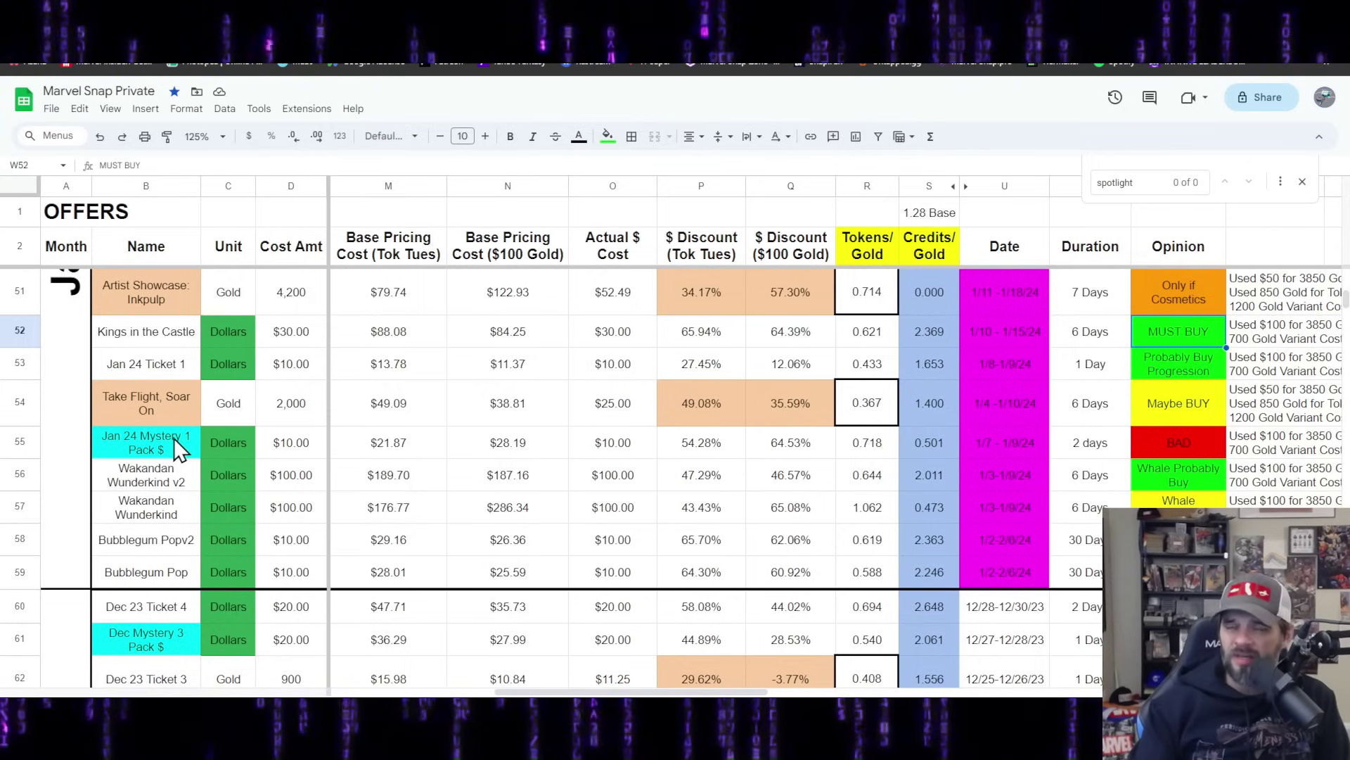
Step: Examine the Artist Showcase: Inkpulp row, comparing its Tok Tues and $100 Gold base pricing with its actual dollar cost
{"action": "scroll", "coordinate": [174, 438], "scroll_direction": "up", "scroll_amount": 1}
{"action": "left_click", "coordinate": [14, 325]}
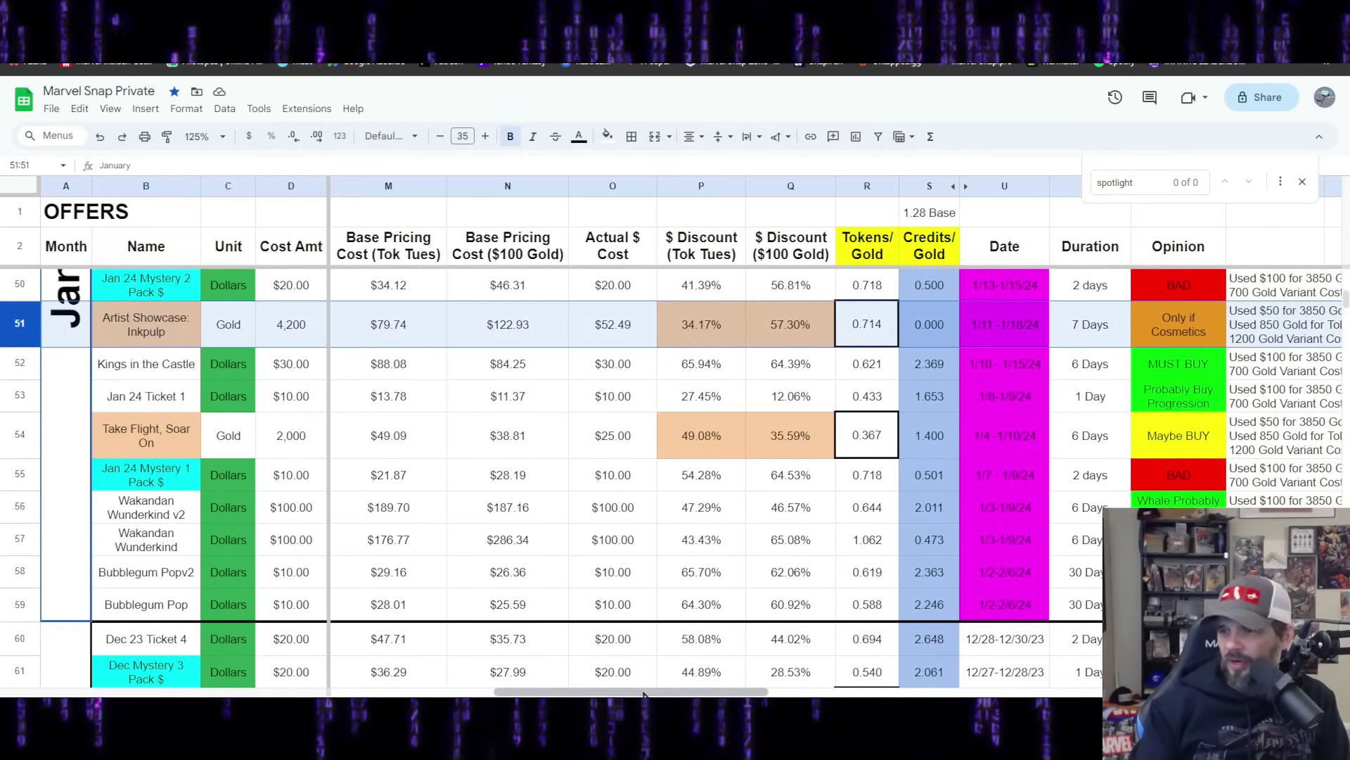
{"action": "left_click_drag", "start_coordinate": [647, 691], "coordinate": [506, 687]}
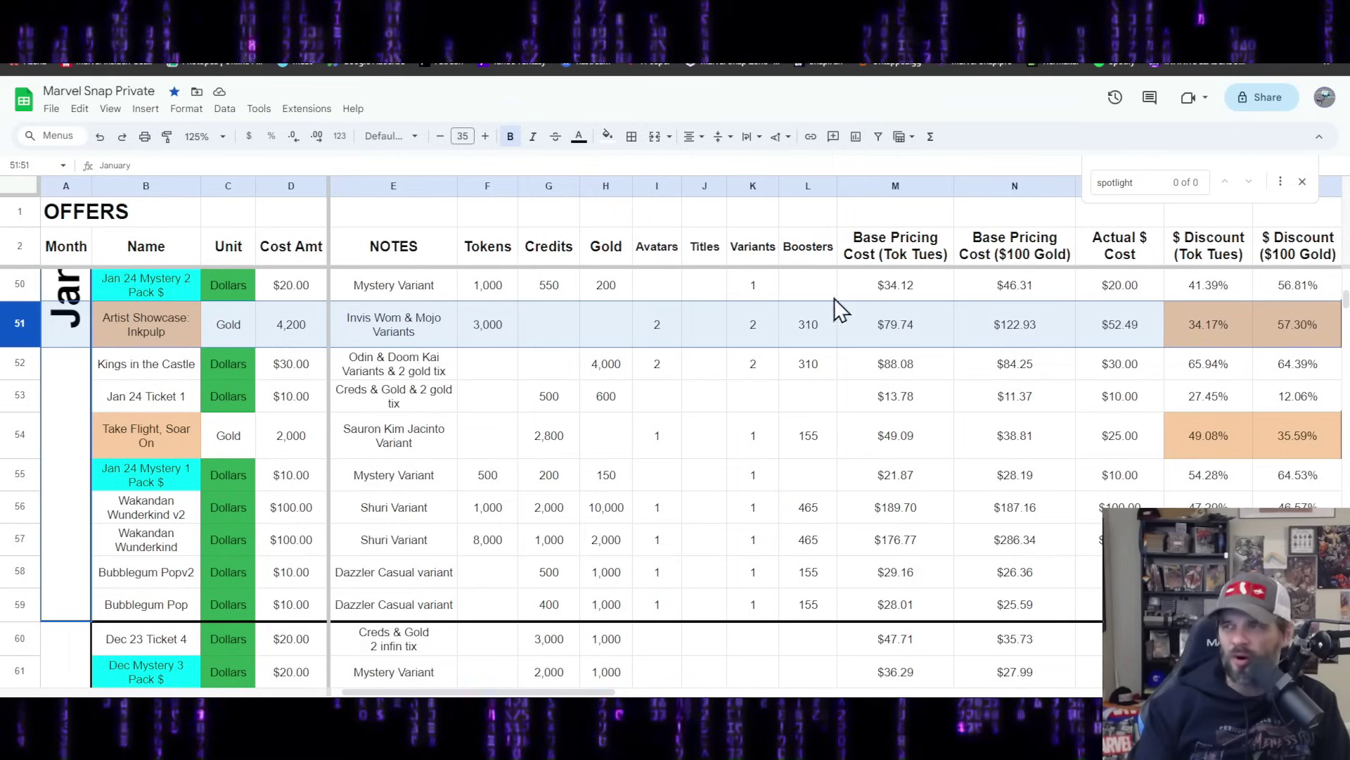
{"action": "left_click_drag", "start_coordinate": [989, 336], "coordinate": [919, 334]}
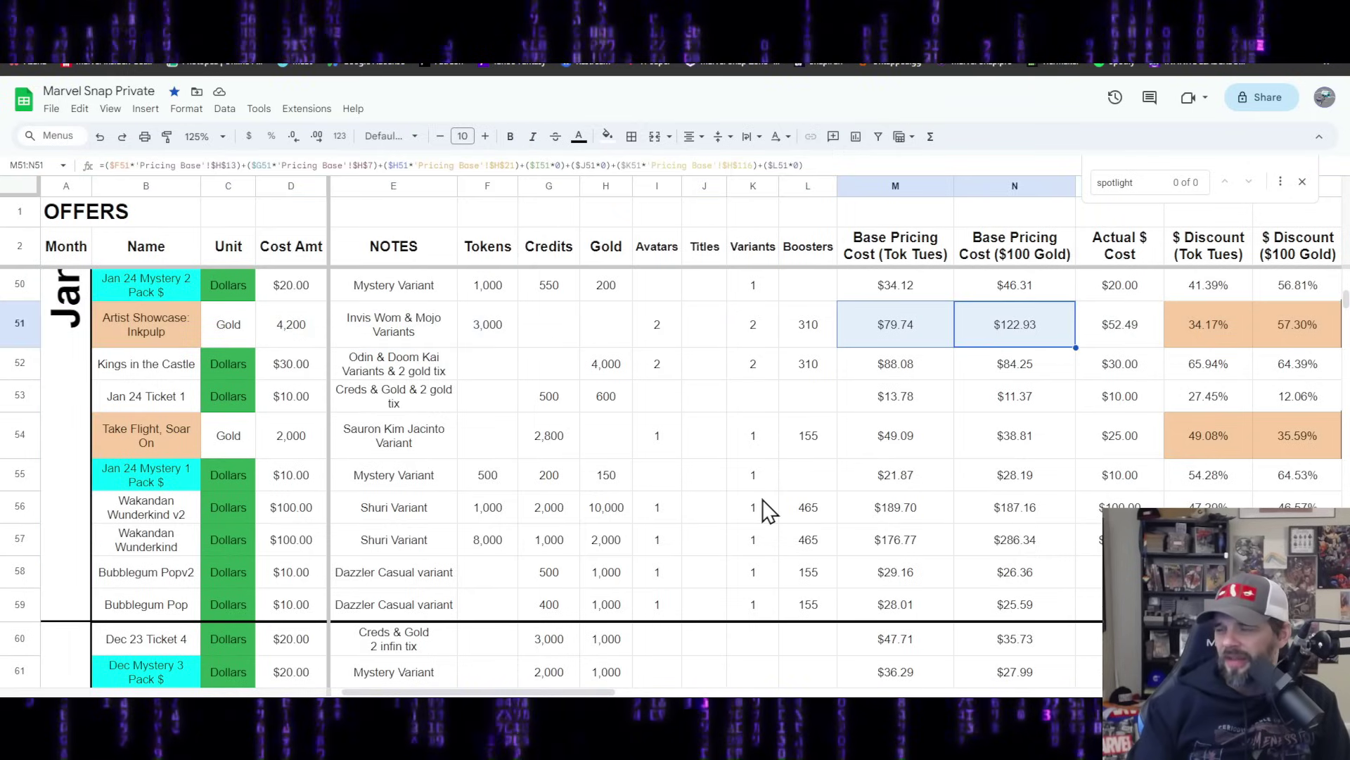
{"action": "scroll", "coordinate": [541, 673], "scroll_direction": "right", "scroll_amount": 1}
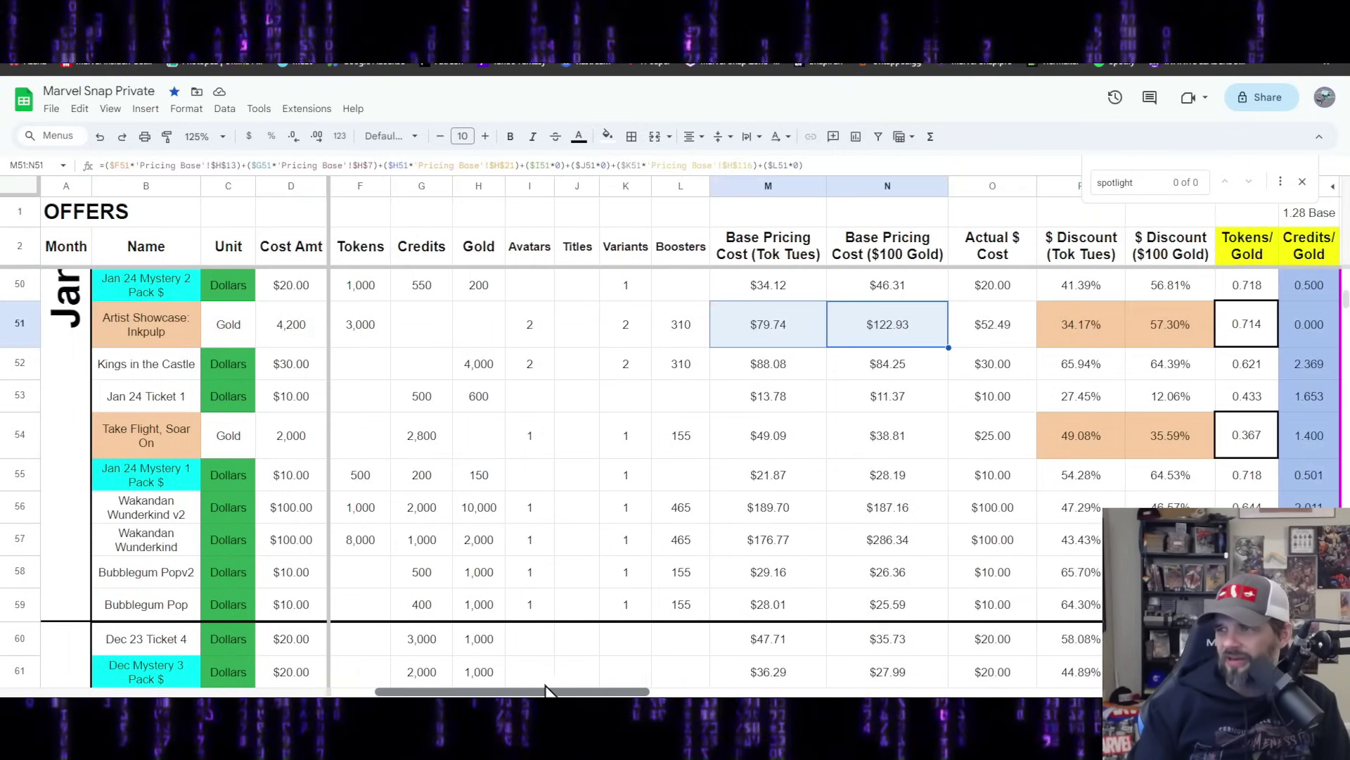
{"action": "scroll", "coordinate": [542, 673], "scroll_direction": "left", "scroll_amount": 1}
{"action": "scroll", "coordinate": [541, 672], "scroll_direction": "right", "scroll_amount": 5}
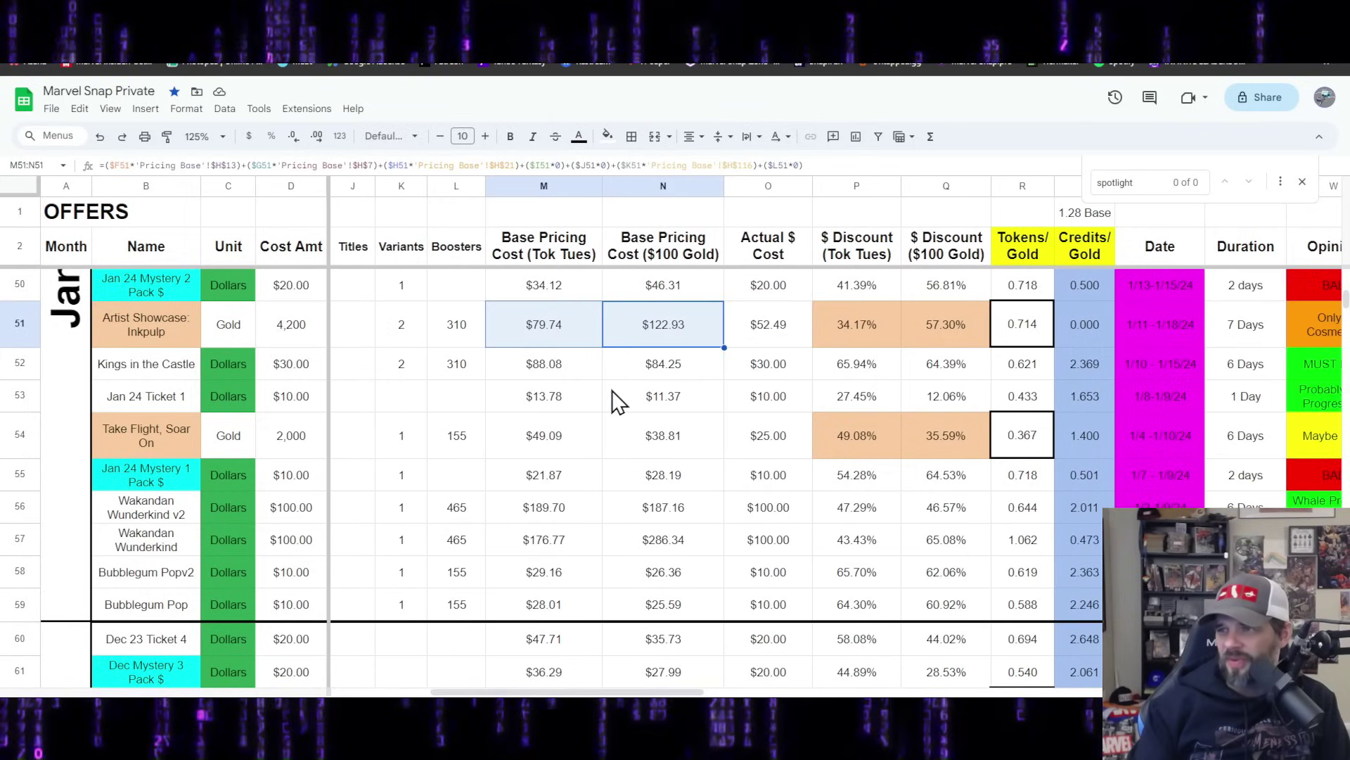
{"action": "left_click", "coordinate": [765, 345]}
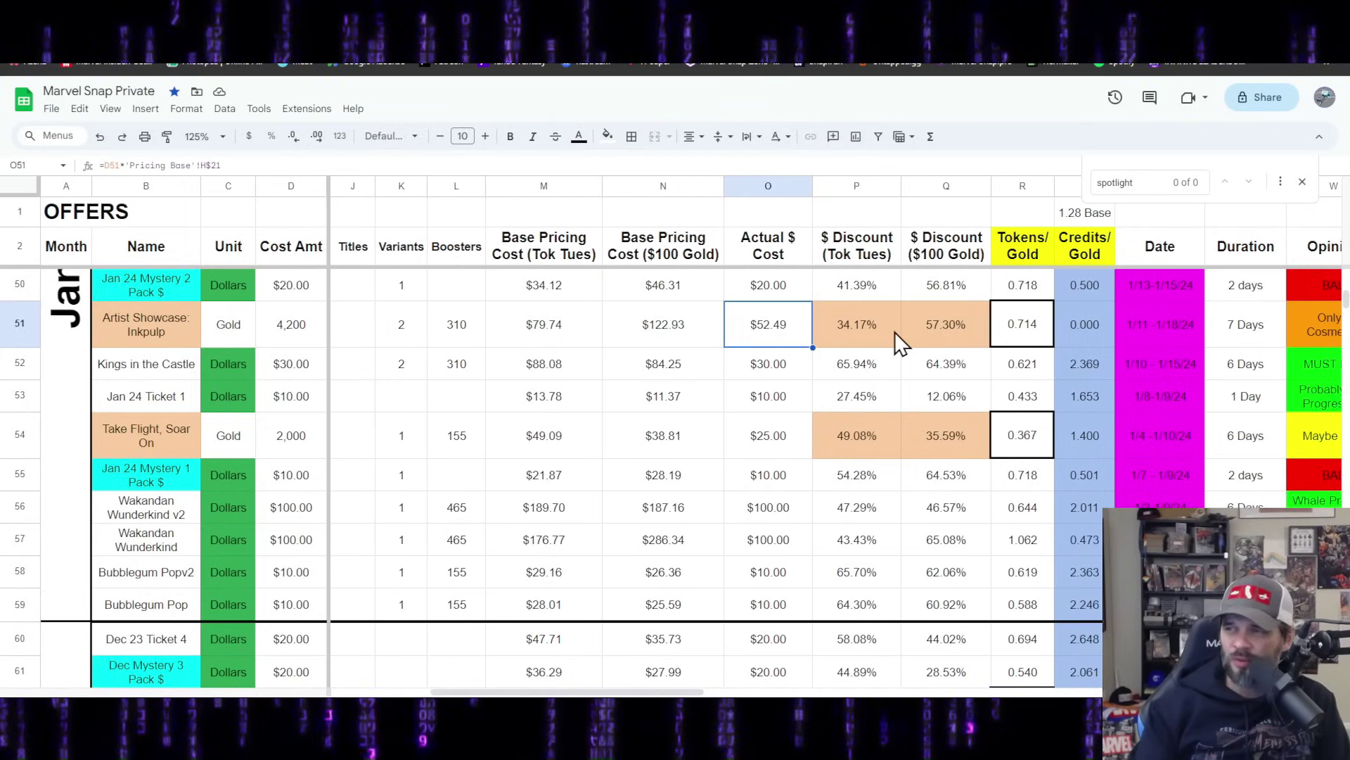
Step: Check the two discounts, the Tokens/Gold and Credits/Gold ratios, and the opinion rating for Artist Showcase: Inkpulp
{"action": "left_click_drag", "start_coordinate": [923, 336], "coordinate": [871, 345]}
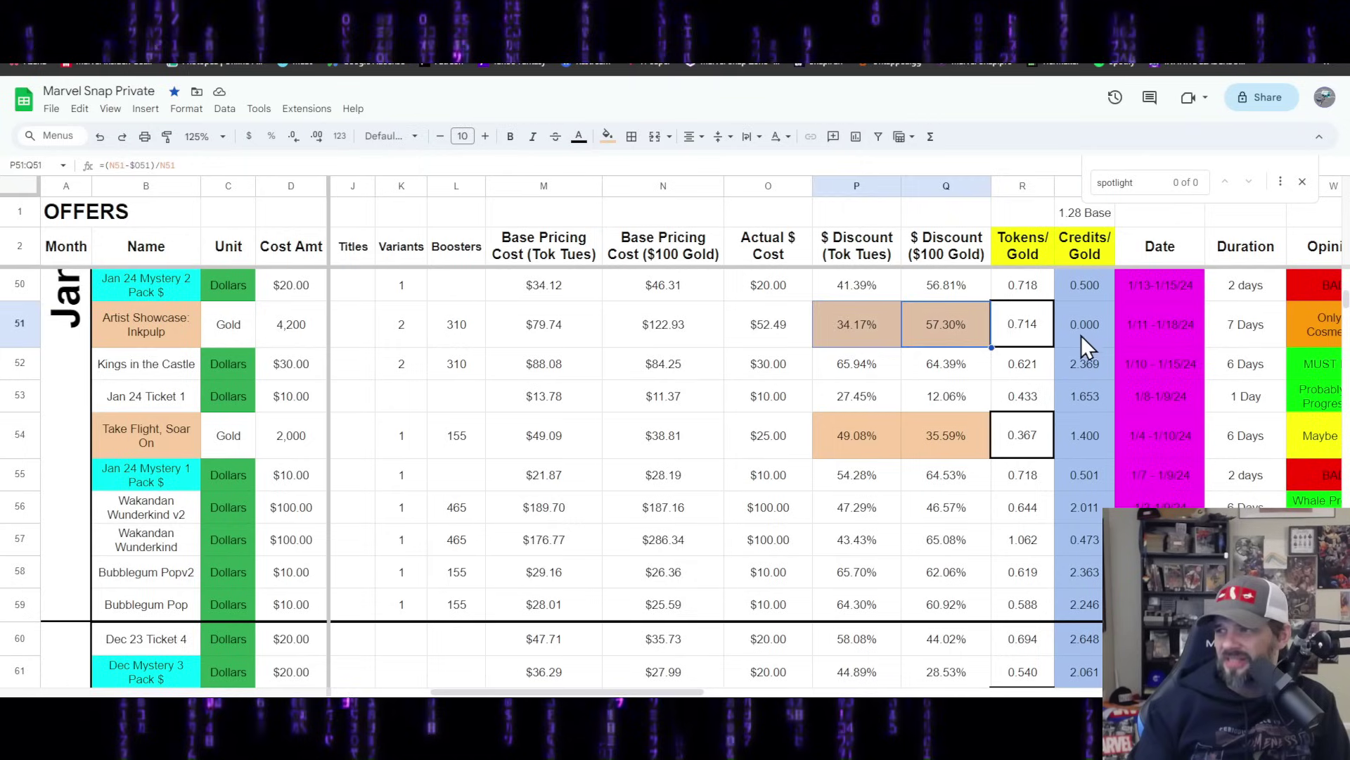
{"action": "left_click_drag", "start_coordinate": [1081, 335], "coordinate": [1034, 331]}
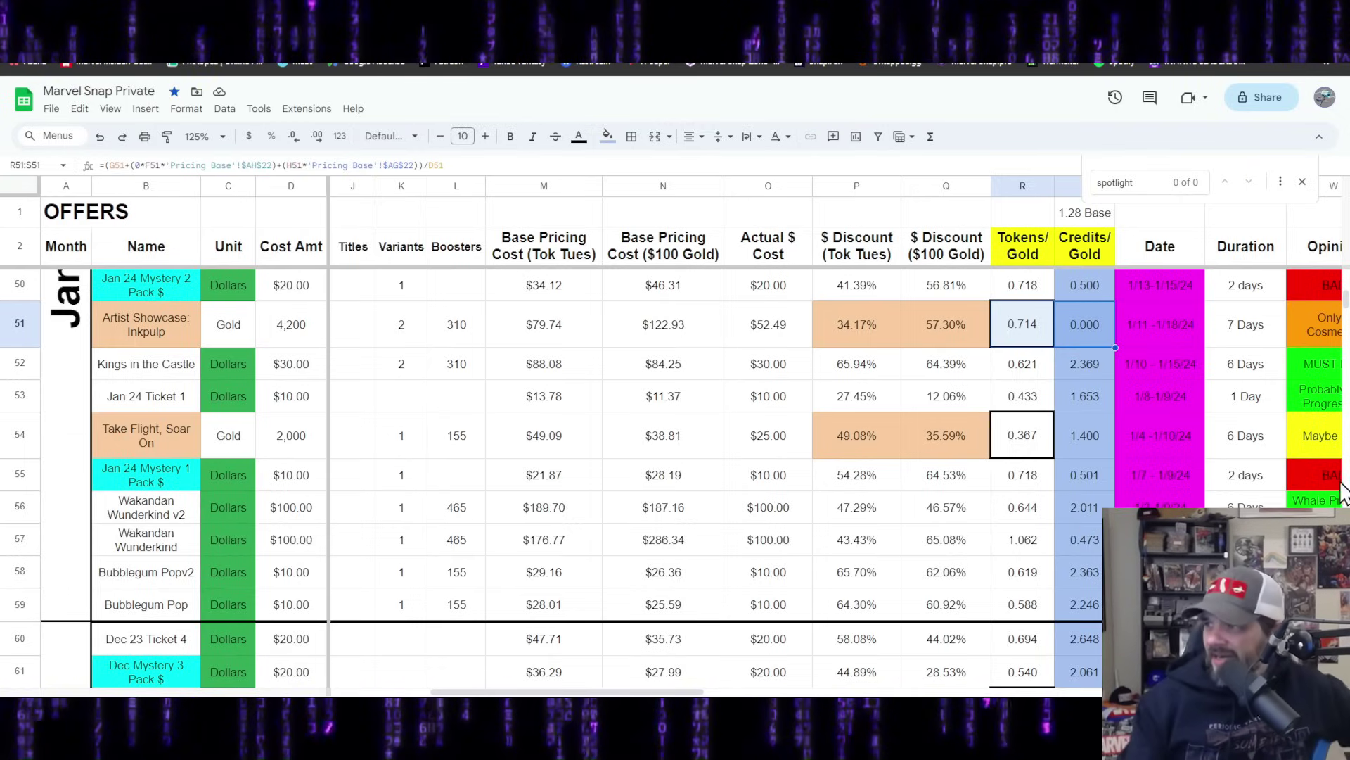
{"action": "left_click", "coordinate": [1312, 330]}
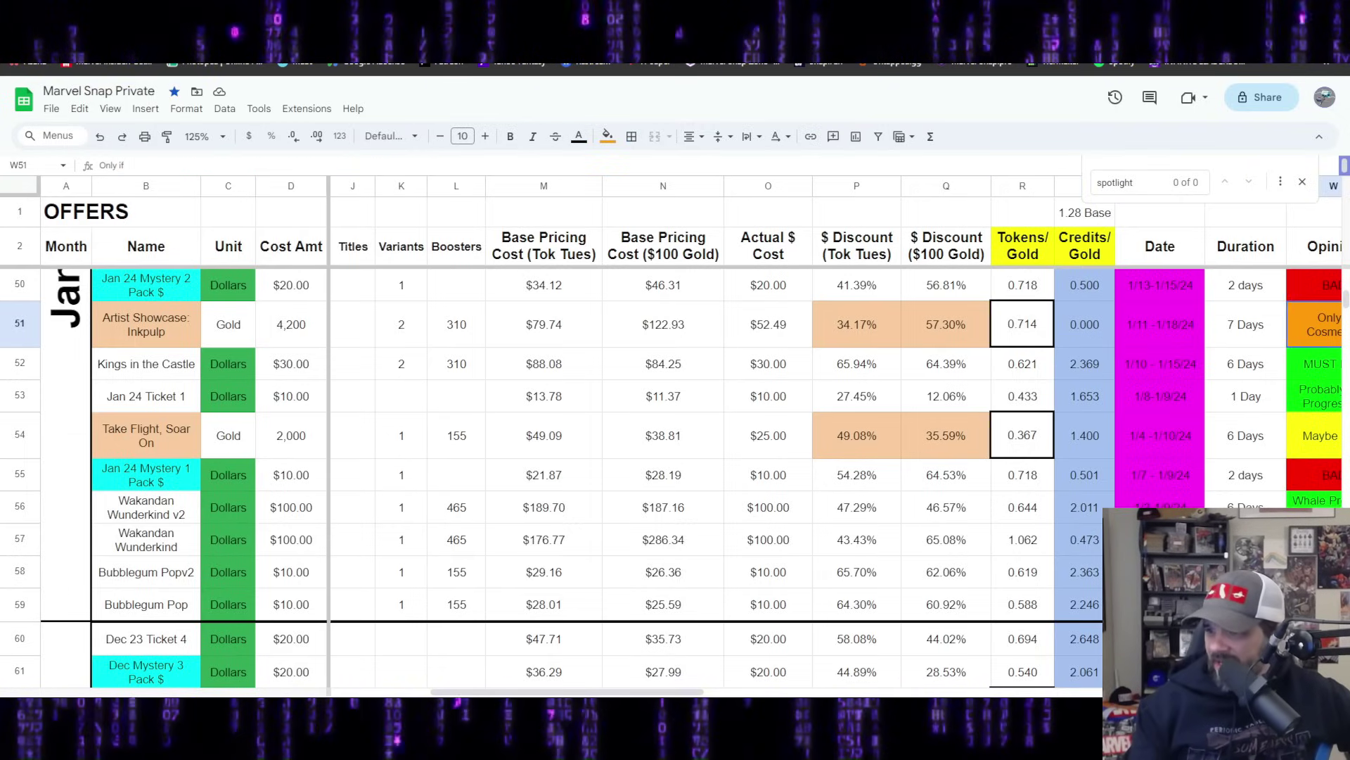
{"action": "left_click", "coordinate": [465, 677]}
{"action": "left_click_drag", "start_coordinate": [482, 695], "coordinate": [518, 695]}
{"action": "left_click", "coordinate": [1210, 336]}
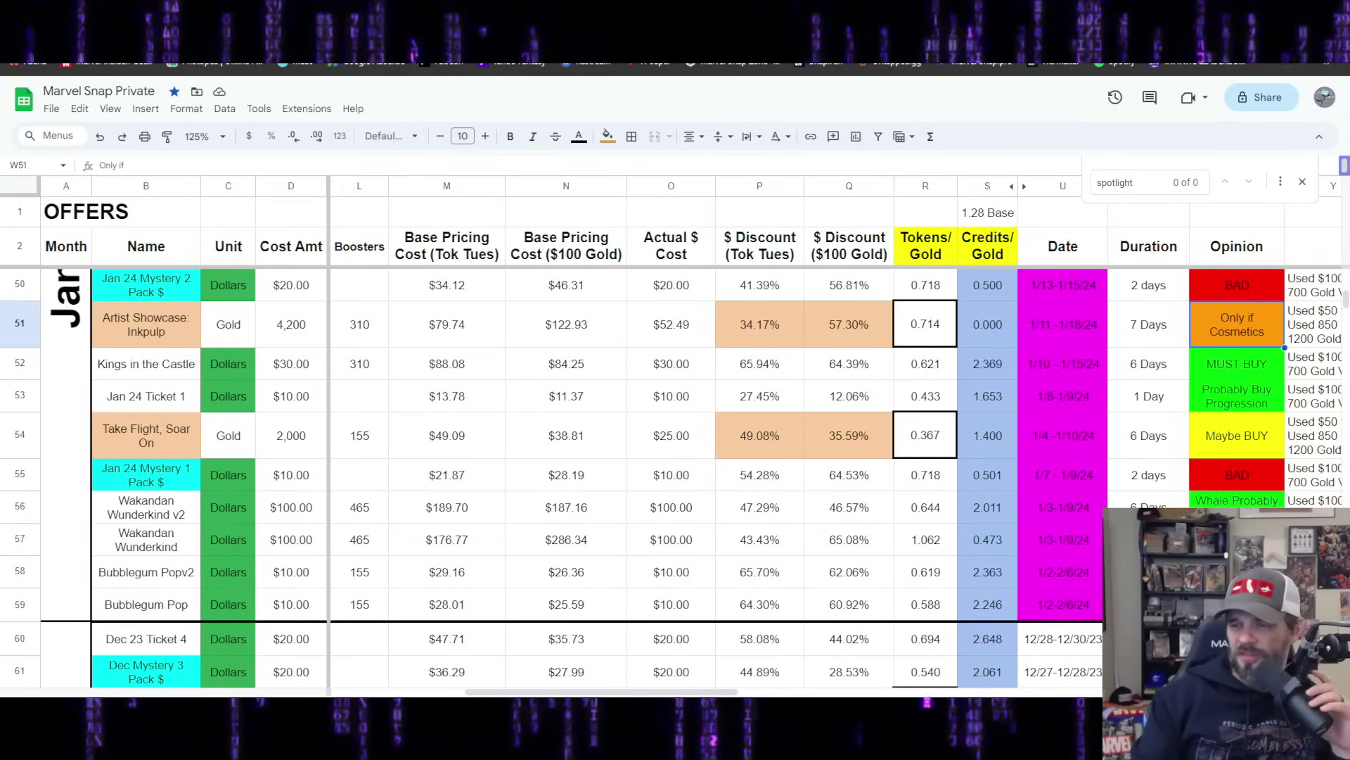
{"action": "left_click_drag", "start_coordinate": [520, 691], "coordinate": [386, 691]}
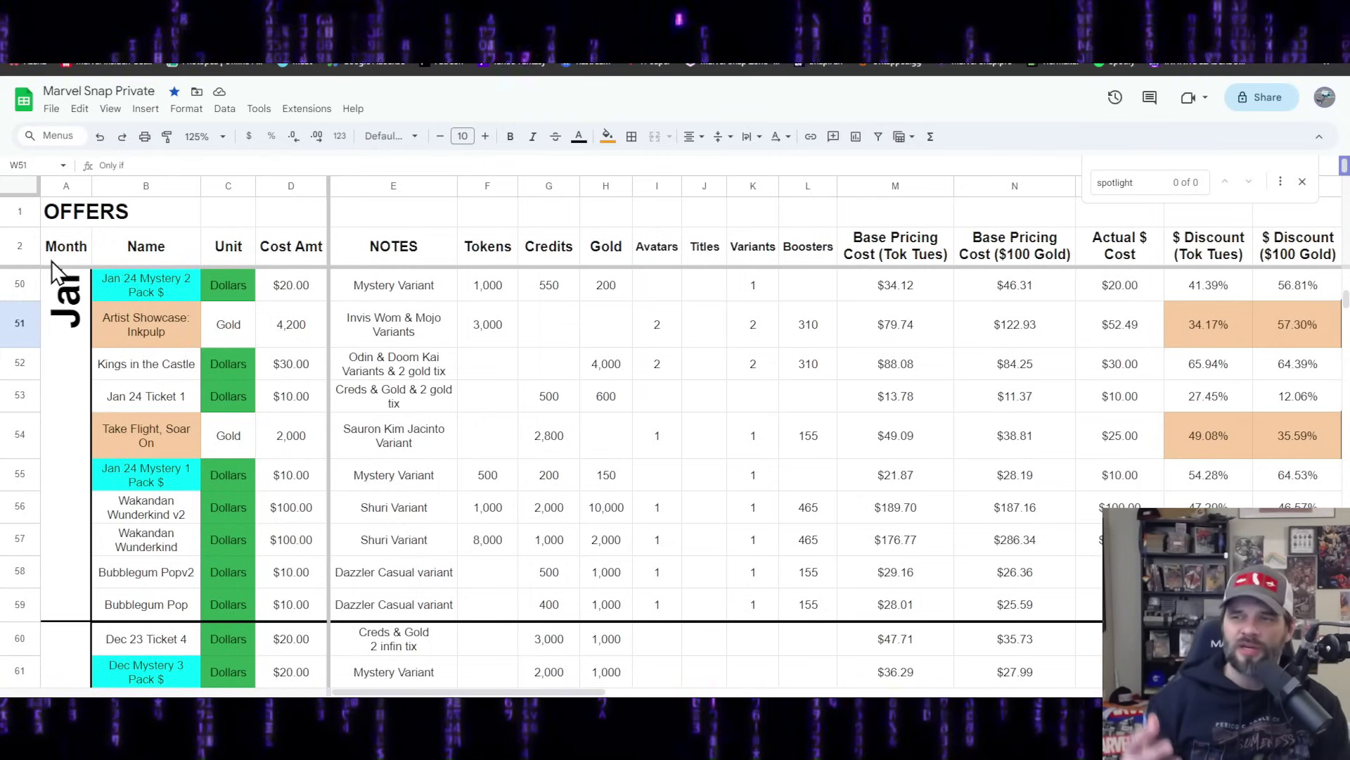
Step: Examine the Jan 24 Mystery 2 Pack row, its cost, its tokens, credits and gold, and both base pricing costs
{"action": "left_click", "coordinate": [20, 285]}
{"action": "scroll", "coordinate": [121, 450], "scroll_direction": "up", "scroll_amount": 2}
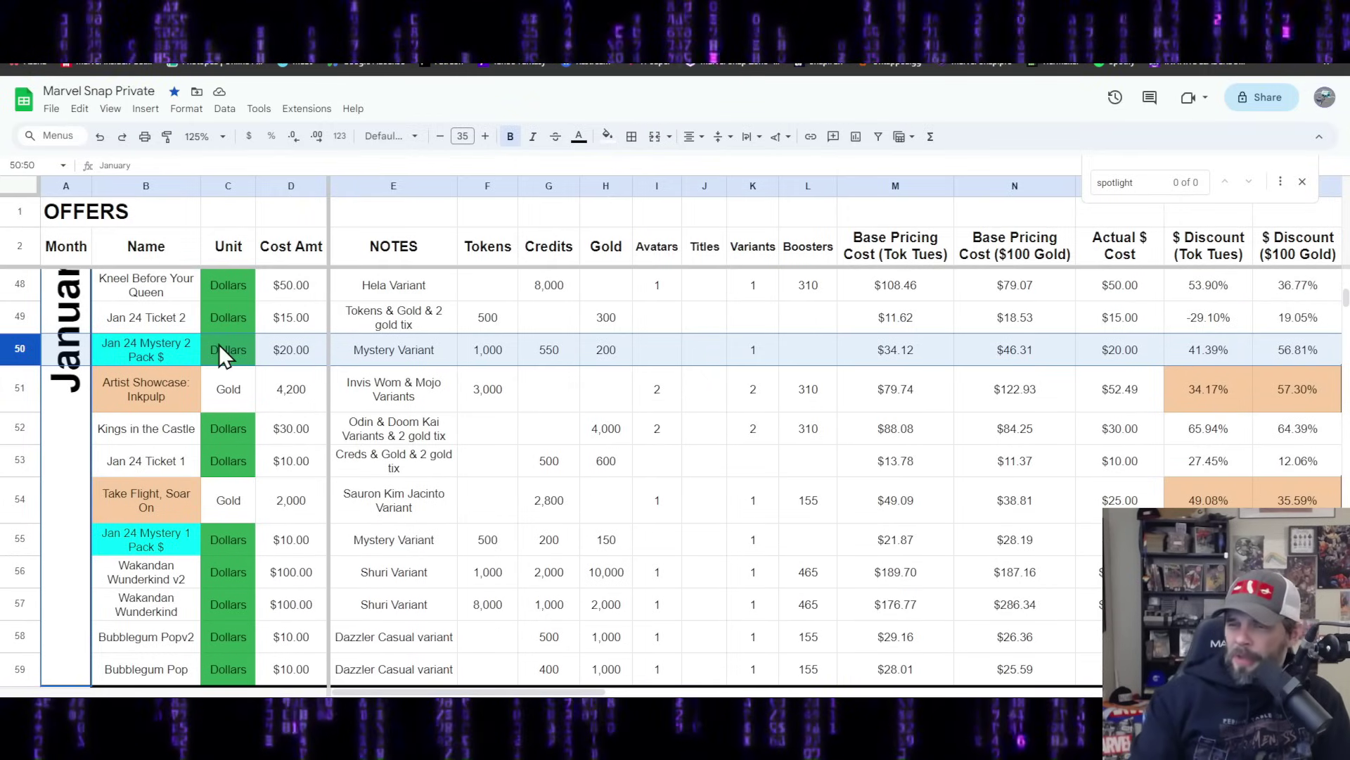
{"action": "left_click", "coordinate": [315, 348]}
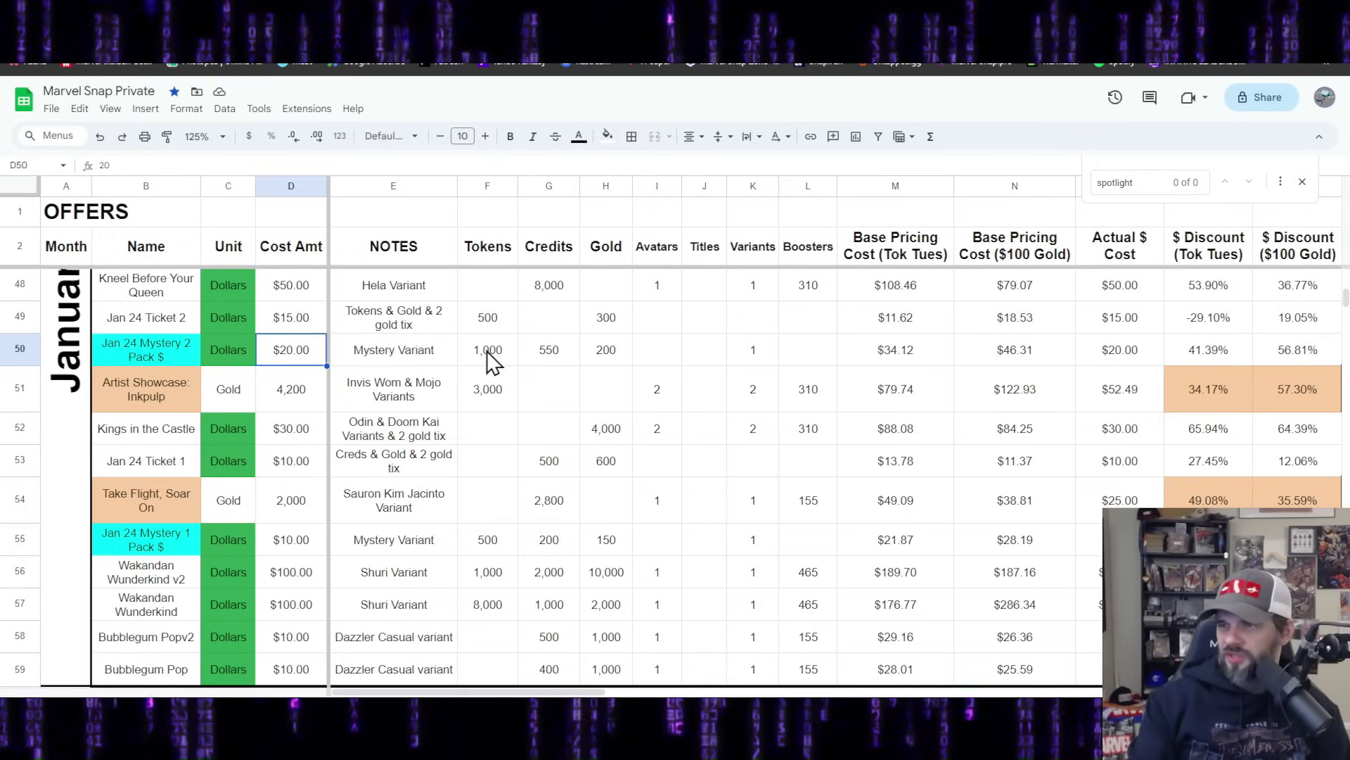
{"action": "left_click_drag", "start_coordinate": [486, 350], "coordinate": [600, 379]}
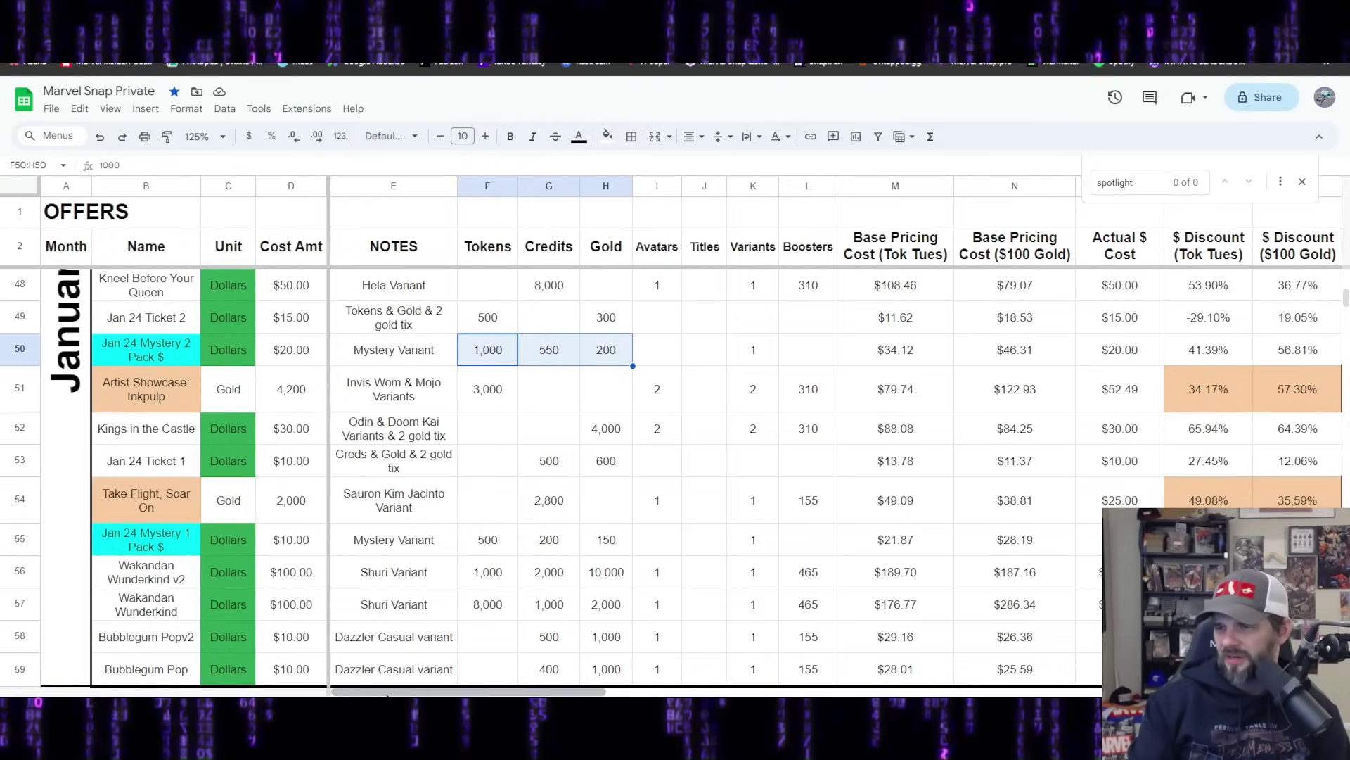
{"action": "left_click_drag", "start_coordinate": [468, 693], "coordinate": [552, 693]}
{"action": "left_click_drag", "start_coordinate": [703, 356], "coordinate": [619, 355]}
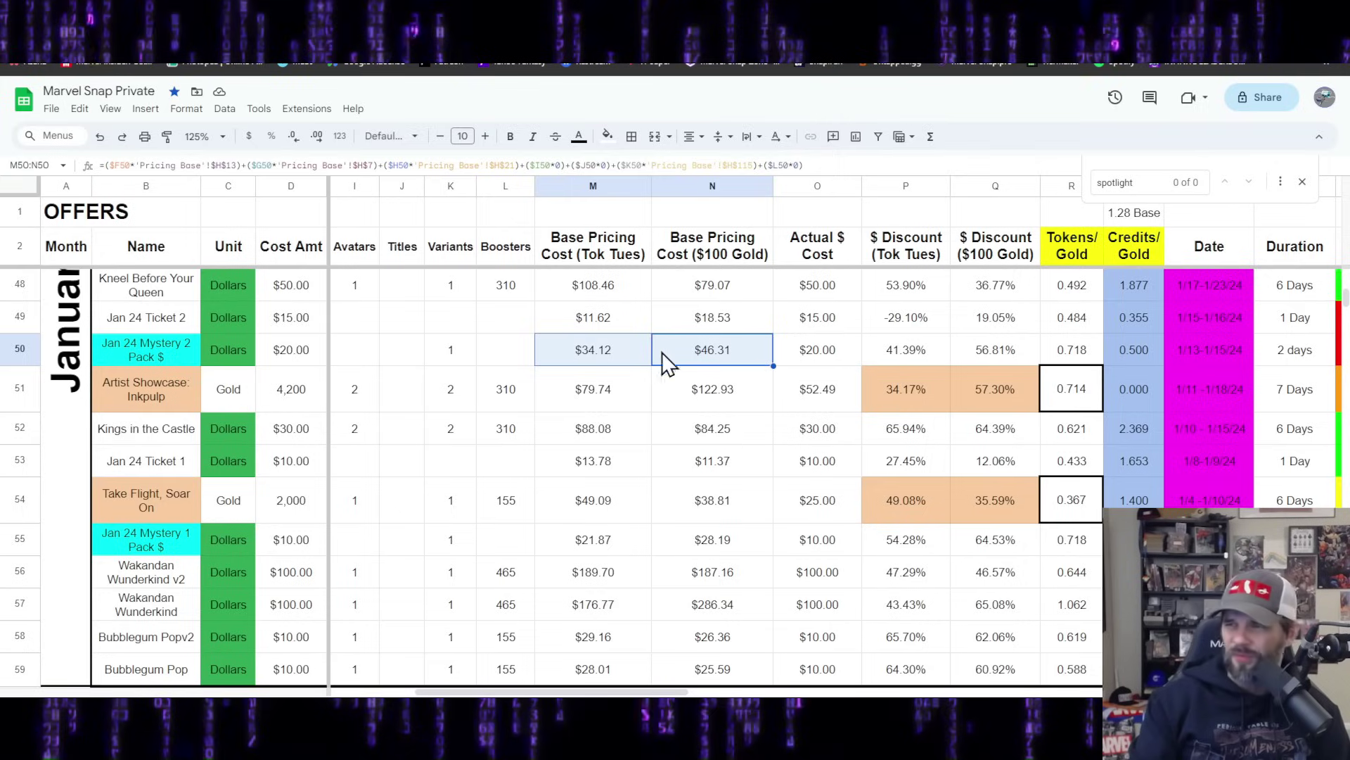
Step: Check the Jan 24 Mystery 2 Pack's two discounts, value ratios and opinion rating, and review its token amount
{"action": "left_click_drag", "start_coordinate": [929, 364], "coordinate": [970, 349]}
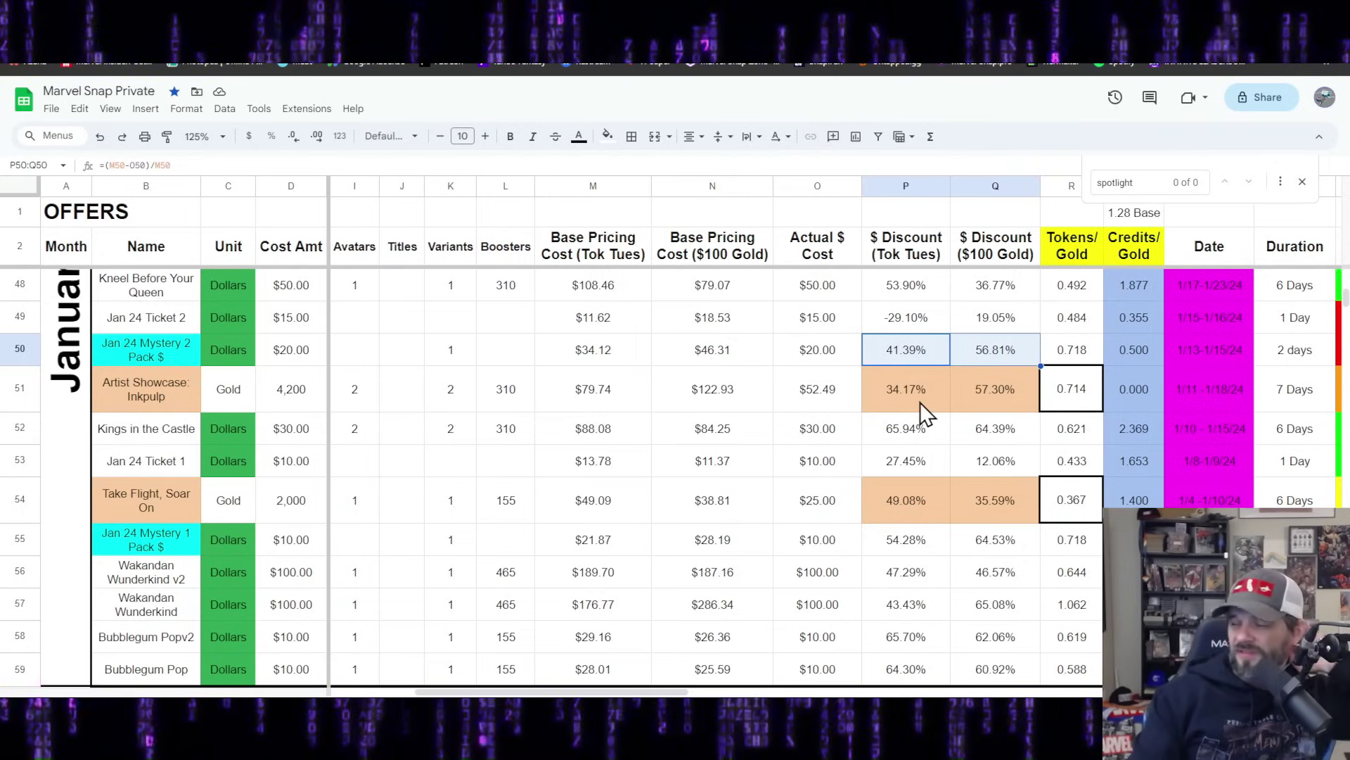
{"action": "left_click_drag", "start_coordinate": [1121, 351], "coordinate": [1076, 351]}
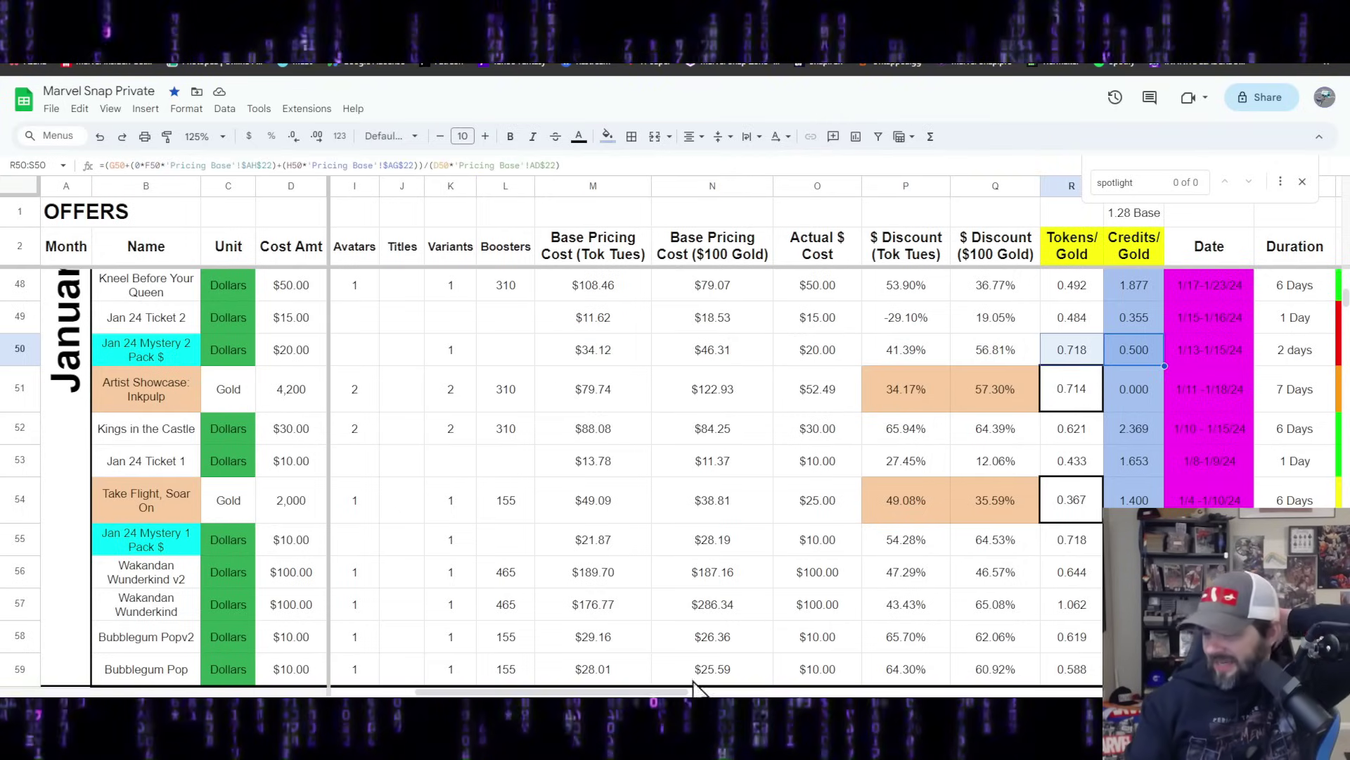
{"action": "scroll", "coordinate": [1128, 437], "scroll_direction": "right", "scroll_amount": 5}
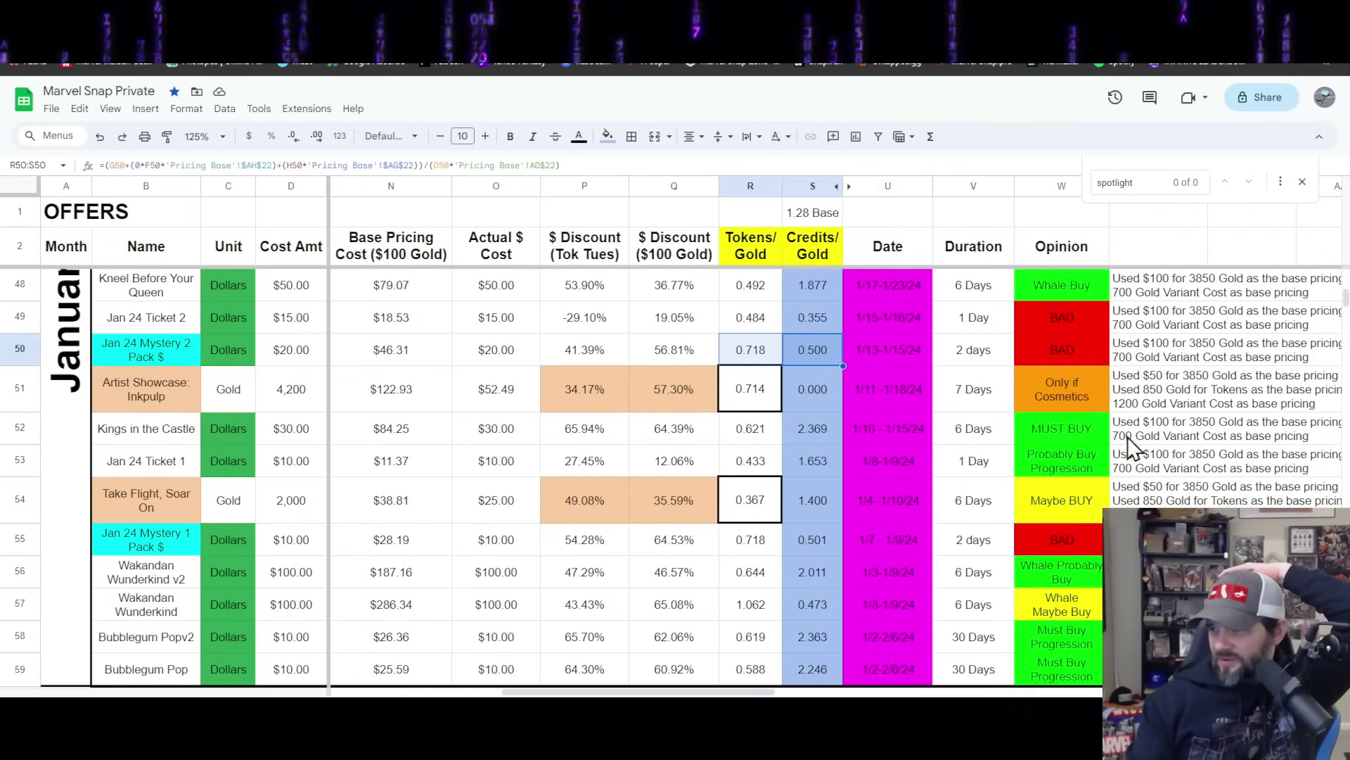
{"action": "left_click", "coordinate": [1058, 355]}
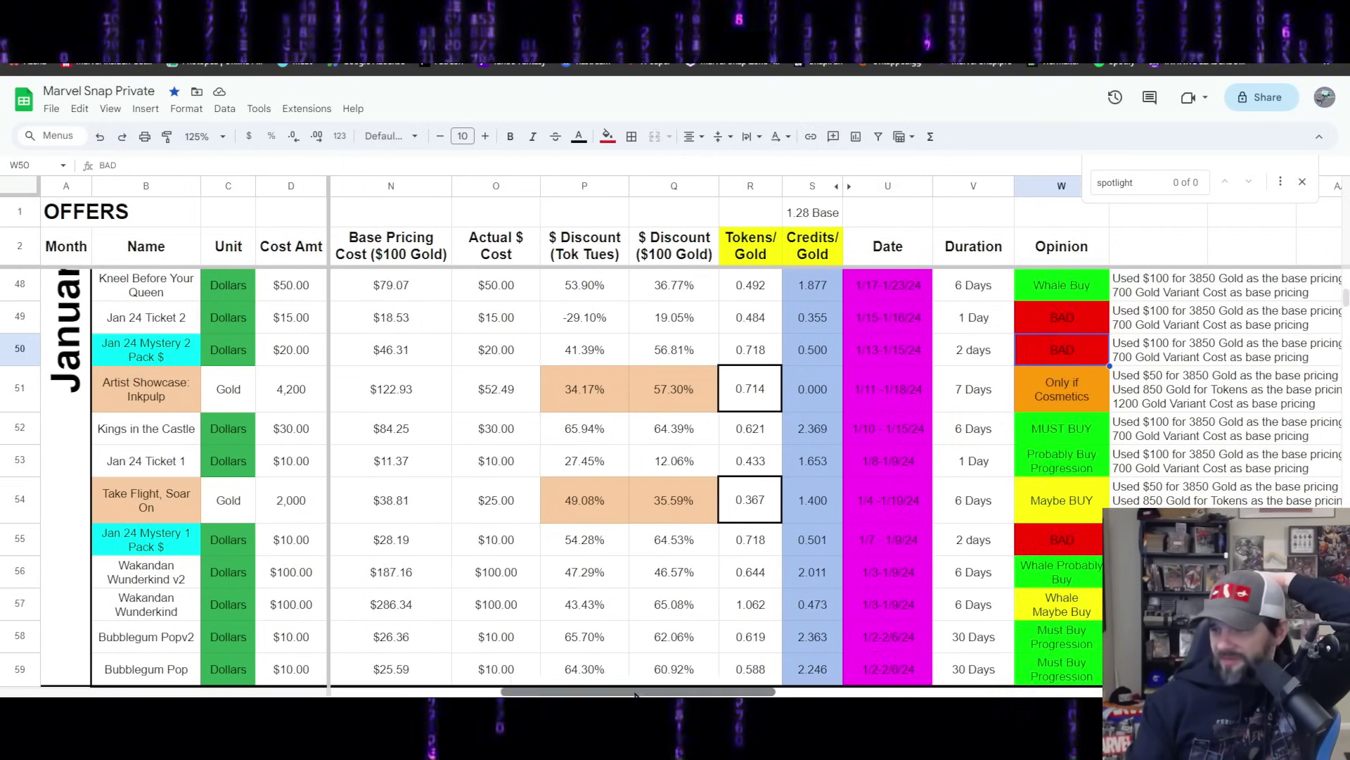
{"action": "left_click_drag", "start_coordinate": [633, 693], "coordinate": [462, 692]}
{"action": "left_click", "coordinate": [489, 360]}
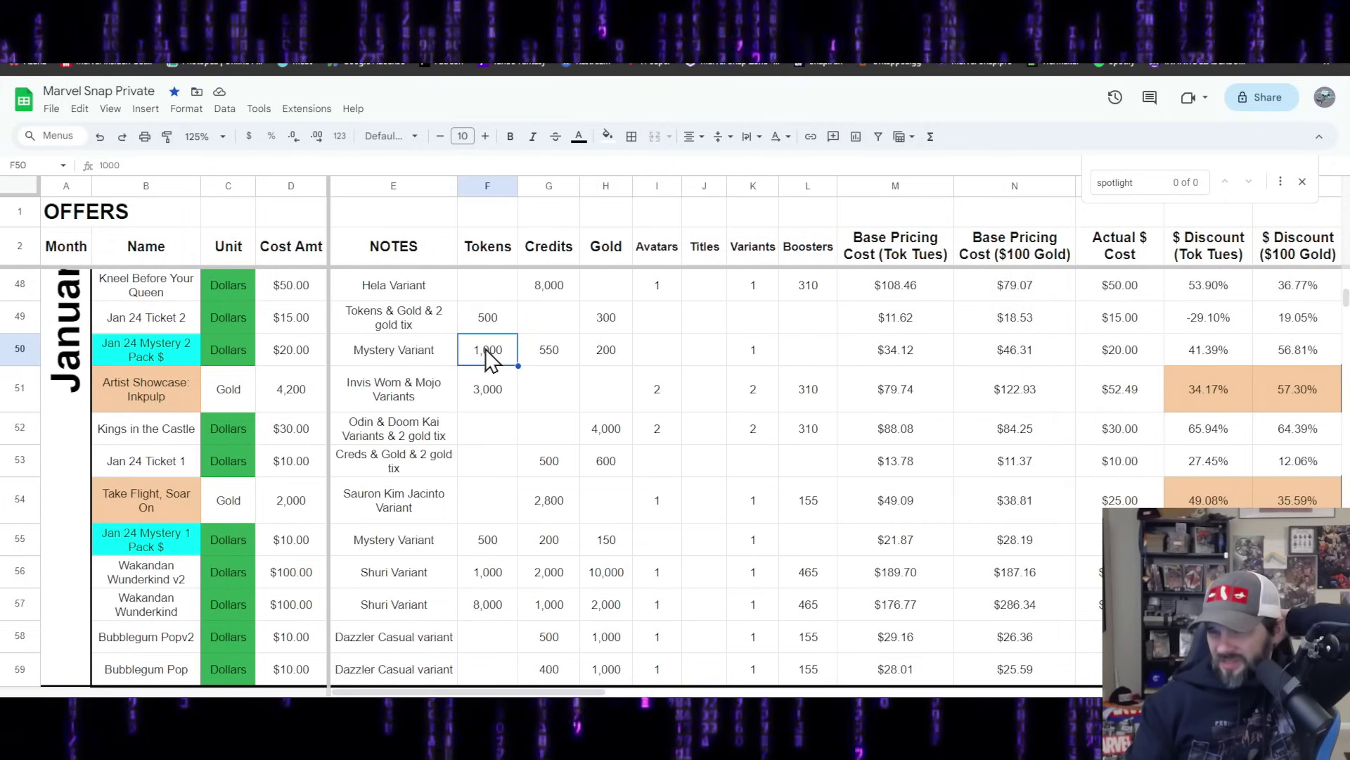
Step: Examine the Jan 24 Ticket 2 row, comparing base pricing with actual cost and checking its $100 Gold discount and opinion
{"action": "left_click", "coordinate": [21, 320]}
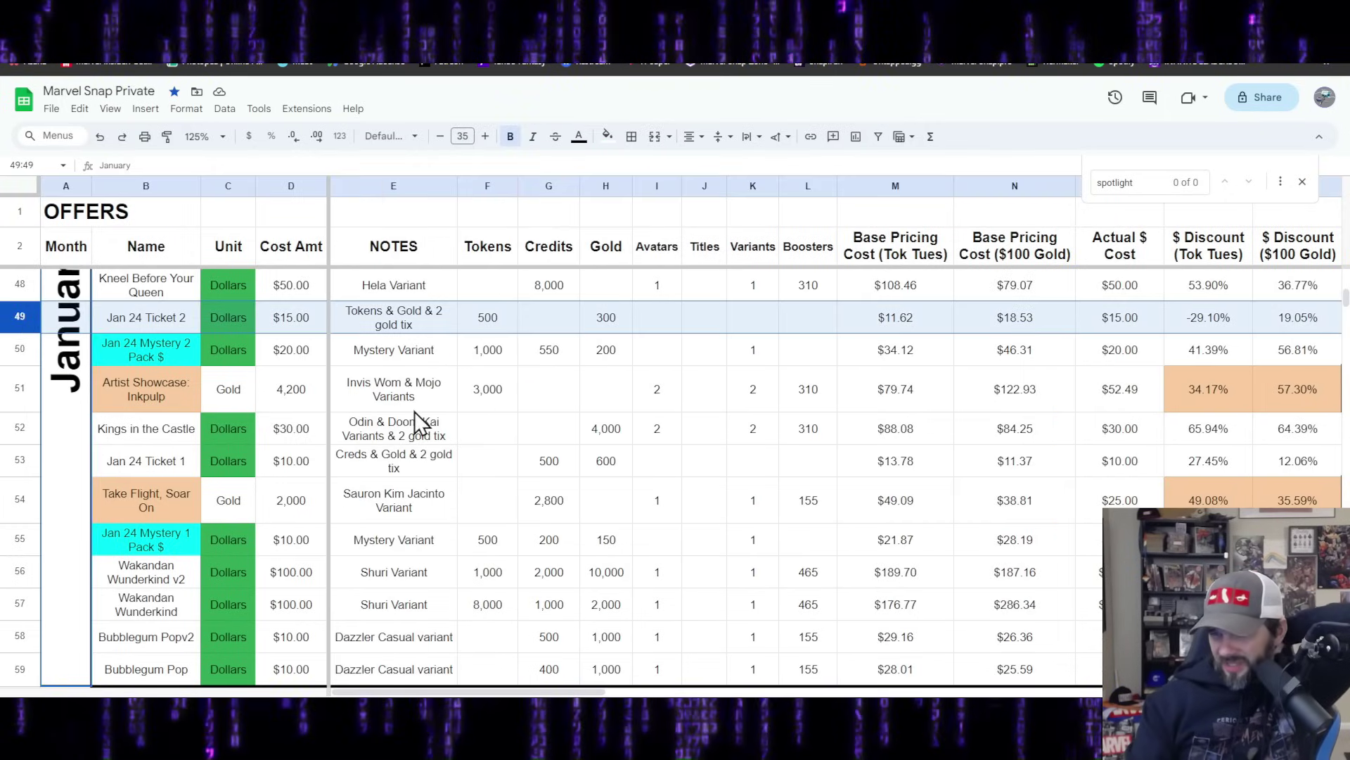
{"action": "left_click_drag", "start_coordinate": [478, 692], "coordinate": [594, 672]}
{"action": "left_click_drag", "start_coordinate": [508, 320], "coordinate": [682, 309]}
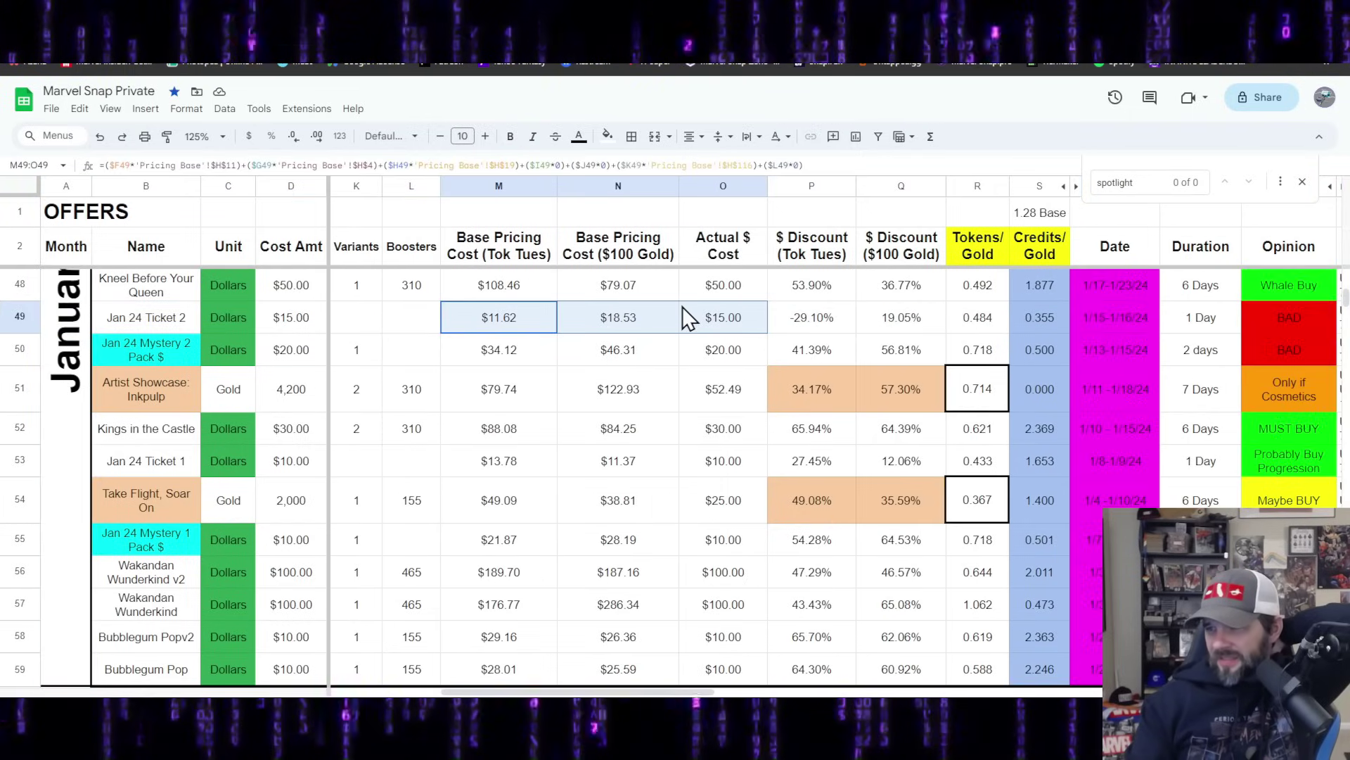
{"action": "left_click", "coordinate": [848, 324]}
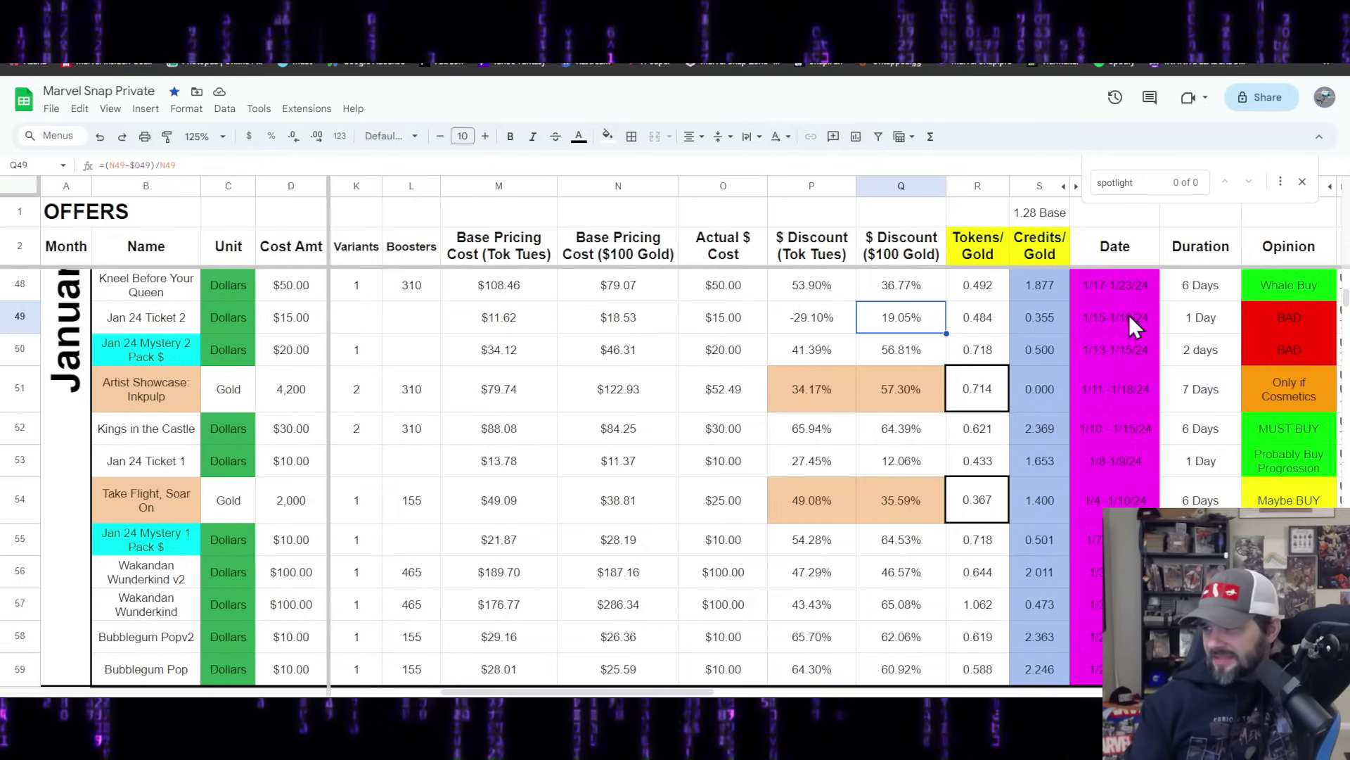
{"action": "left_click", "coordinate": [1257, 321]}
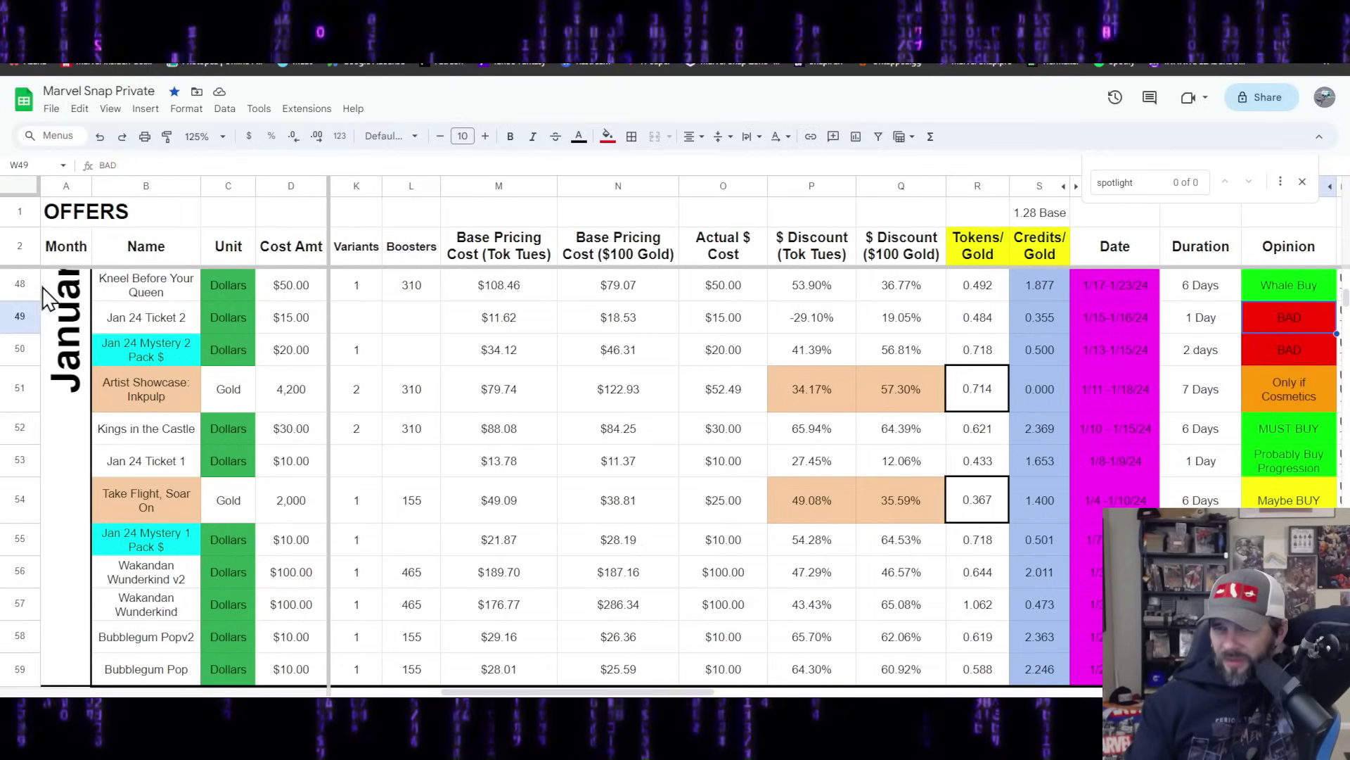
Step: Examine the Kneel Before Your Queen row, its two discounts and its Tokens/Gold and Credits/Gold ratios
{"action": "left_click", "coordinate": [20, 284]}
{"action": "left_click_drag", "start_coordinate": [619, 692], "coordinate": [482, 689]}
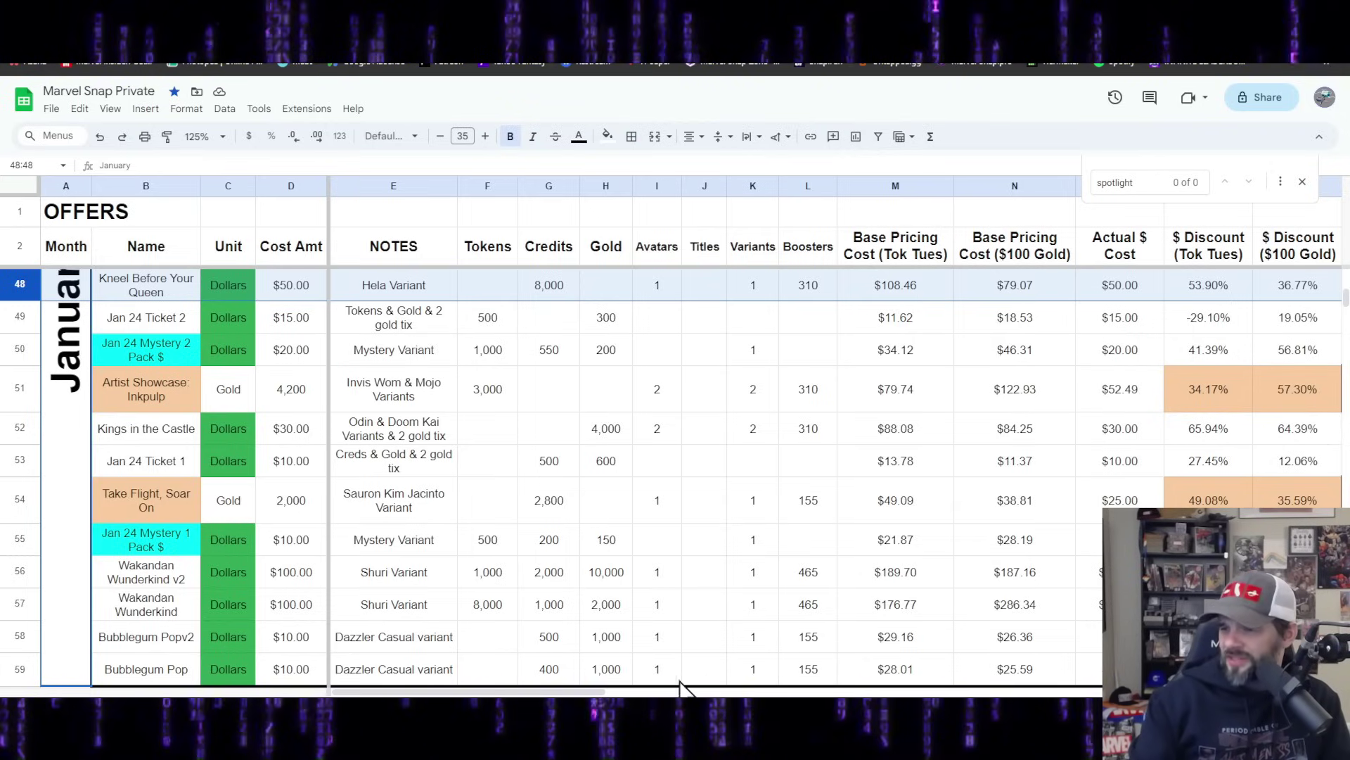
{"action": "left_click_drag", "start_coordinate": [1288, 286], "coordinate": [1230, 281]}
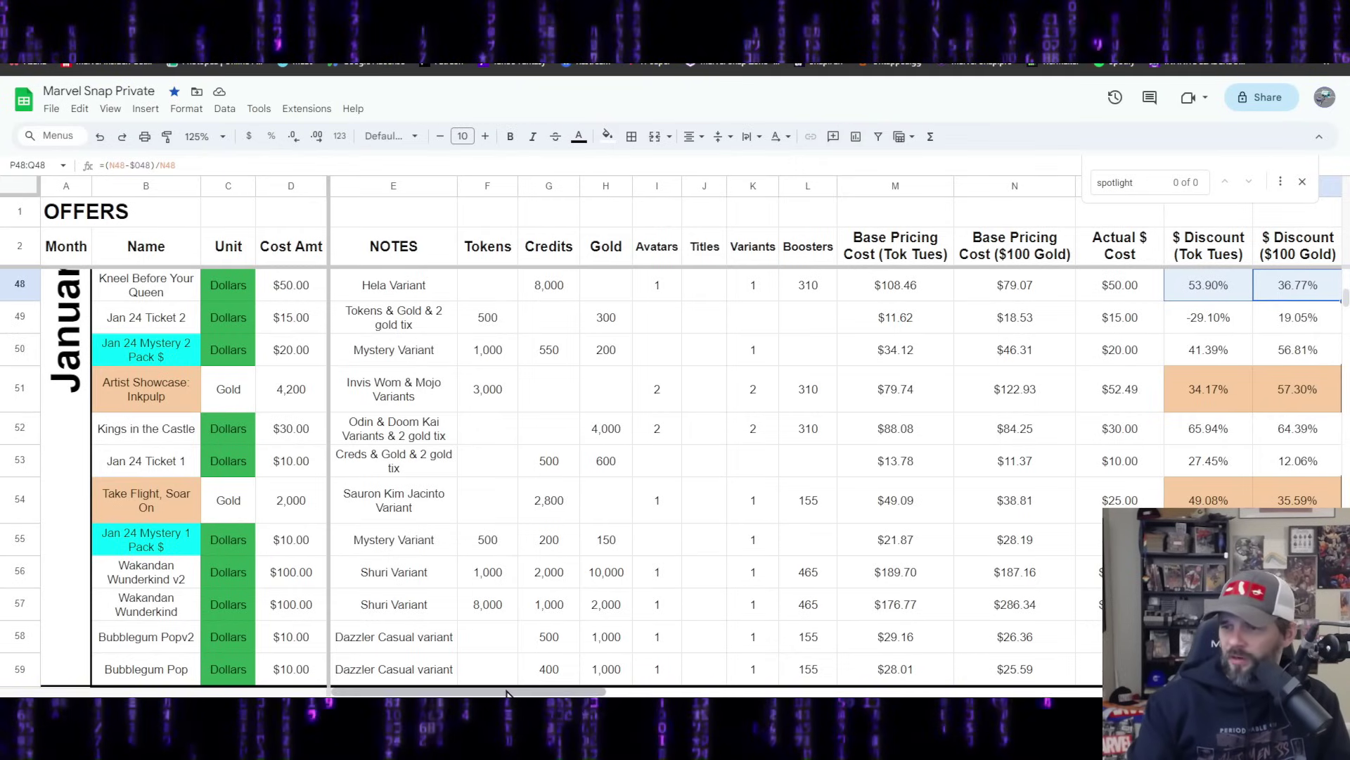
{"action": "scroll", "coordinate": [582, 678], "scroll_direction": "right", "scroll_amount": 3}
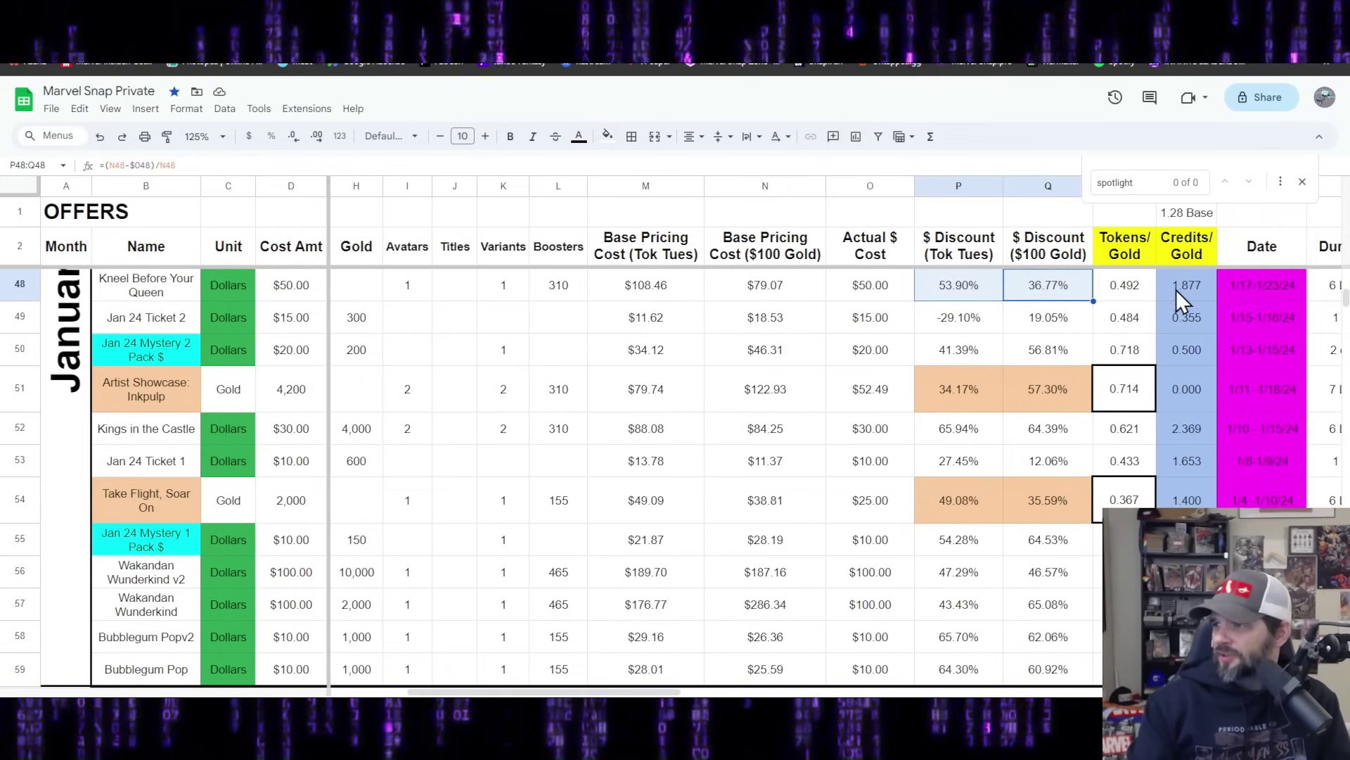
{"action": "left_click_drag", "start_coordinate": [1176, 289], "coordinate": [1139, 286]}
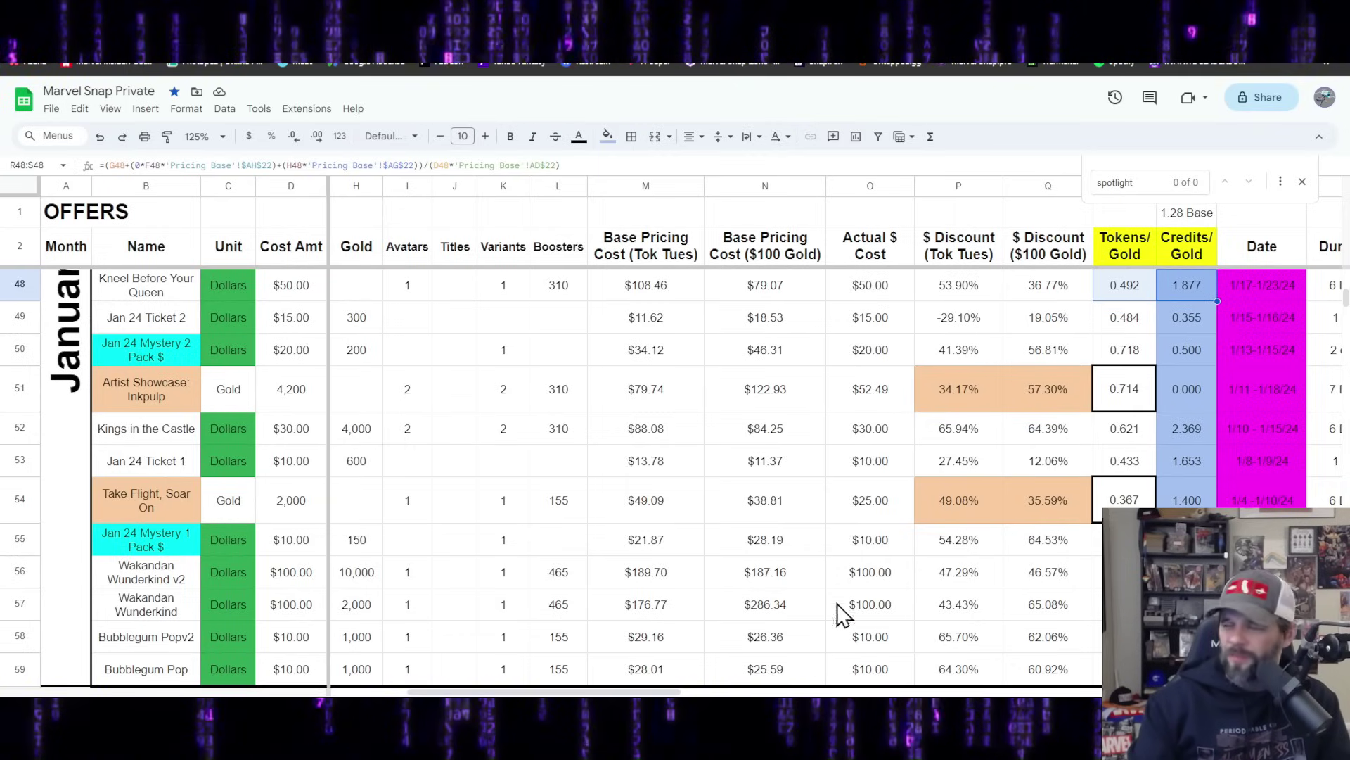
{"action": "left_click_drag", "start_coordinate": [629, 691], "coordinate": [558, 686]}
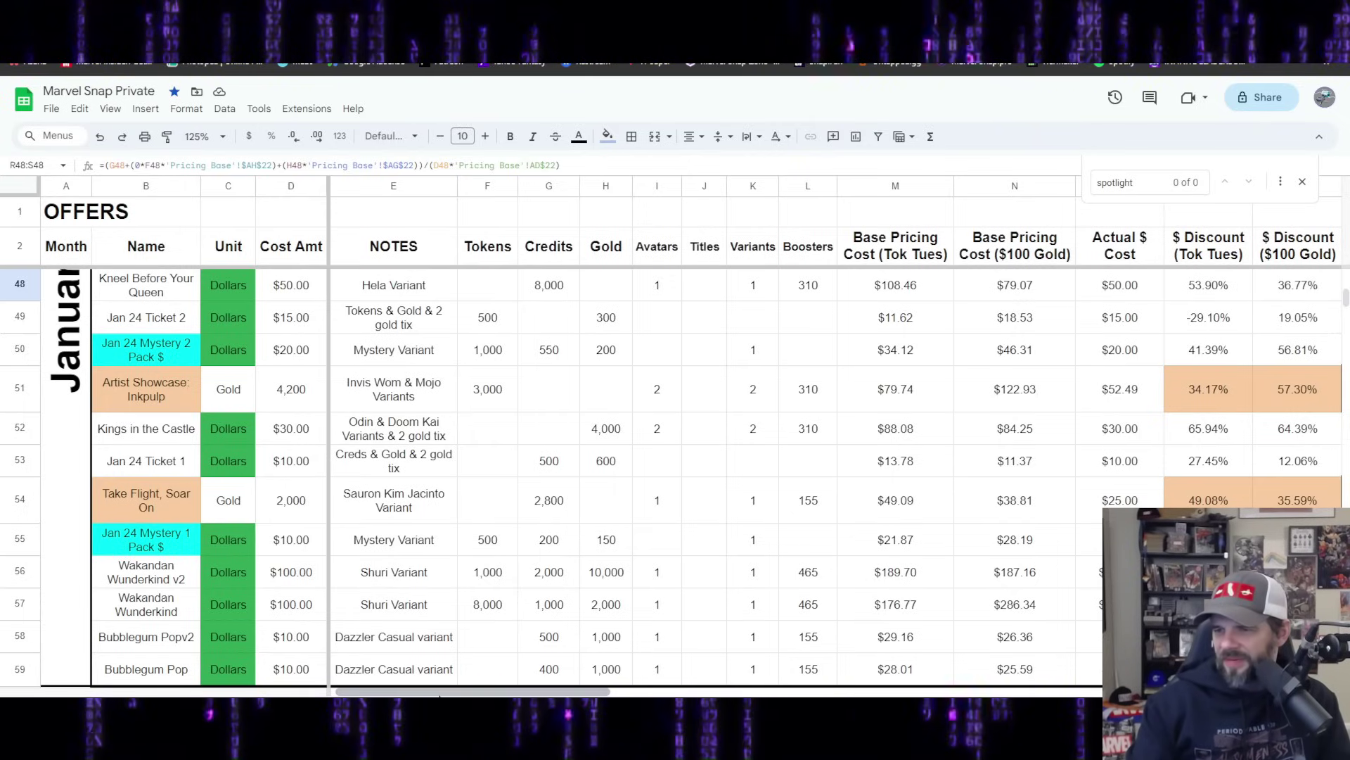
{"action": "left_click_drag", "start_coordinate": [442, 692], "coordinate": [530, 693]}
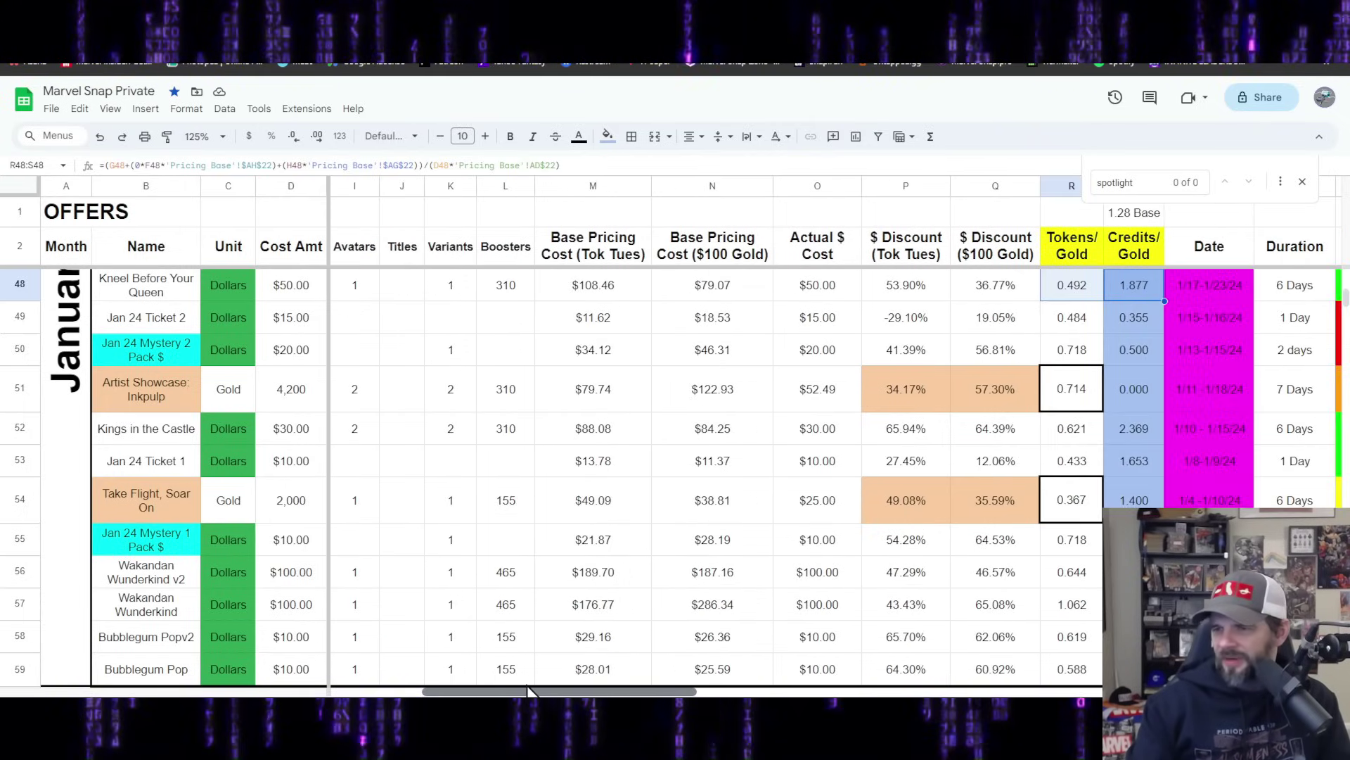
{"action": "left_click", "coordinate": [1126, 290]}
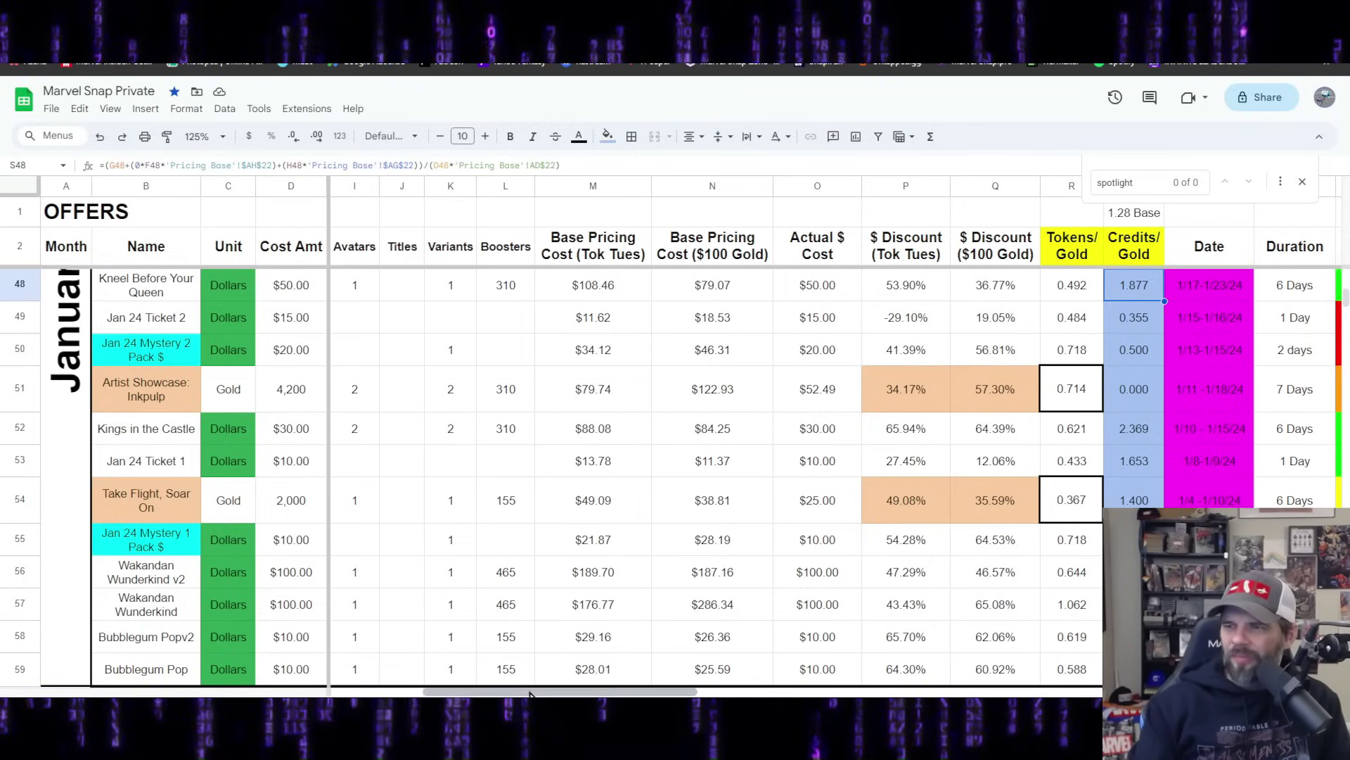
Step: Review the Jan 24 Mystery 3 Pack row, including its contents, base pricing and discounts
{"action": "scroll", "coordinate": [336, 618], "scroll_direction": "left", "scroll_amount": 5}
{"action": "scroll", "coordinate": [168, 423], "scroll_direction": "up", "scroll_amount": 1}
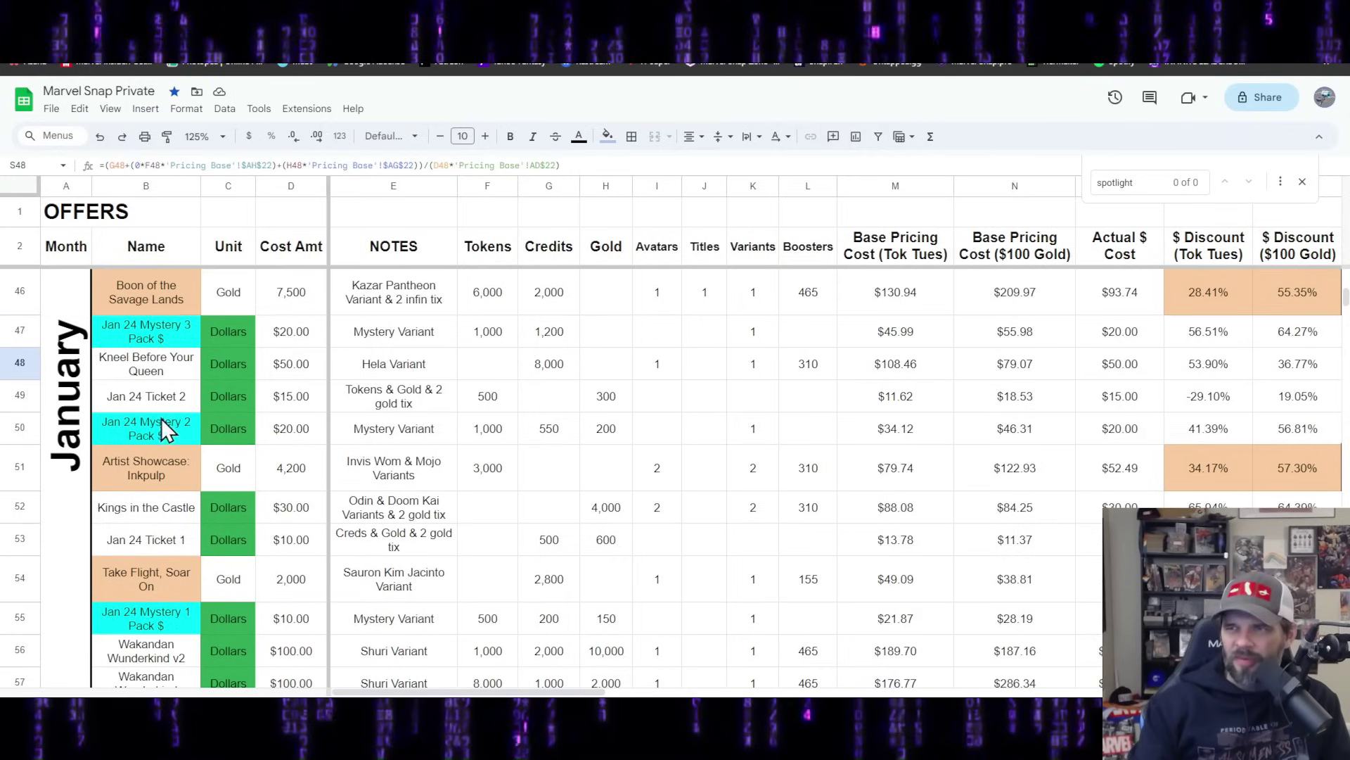
{"action": "left_click", "coordinate": [21, 327]}
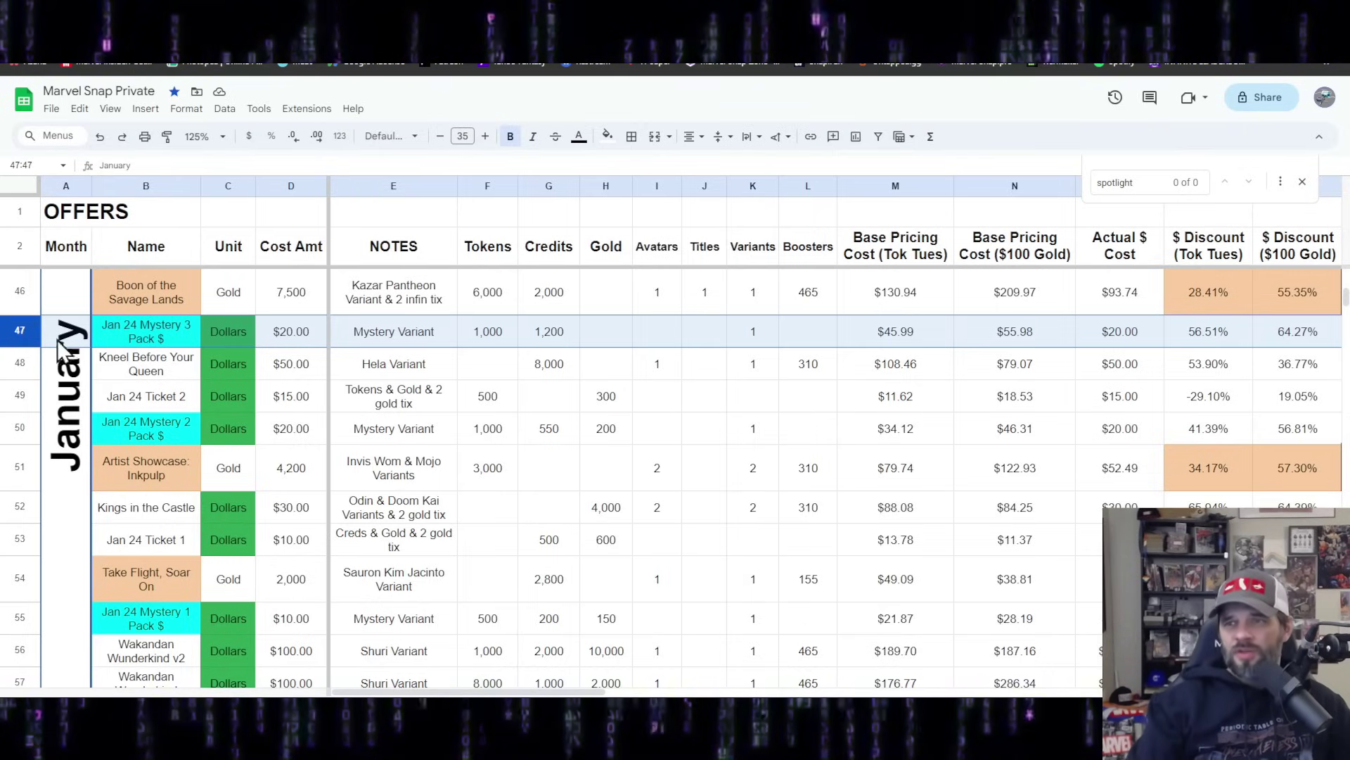
Step: Examine the Boon of the Savage Lands row, its tokens and credits, opinion rating and Tokens/Gold and Credits/Gold ratios
{"action": "left_click", "coordinate": [36, 281]}
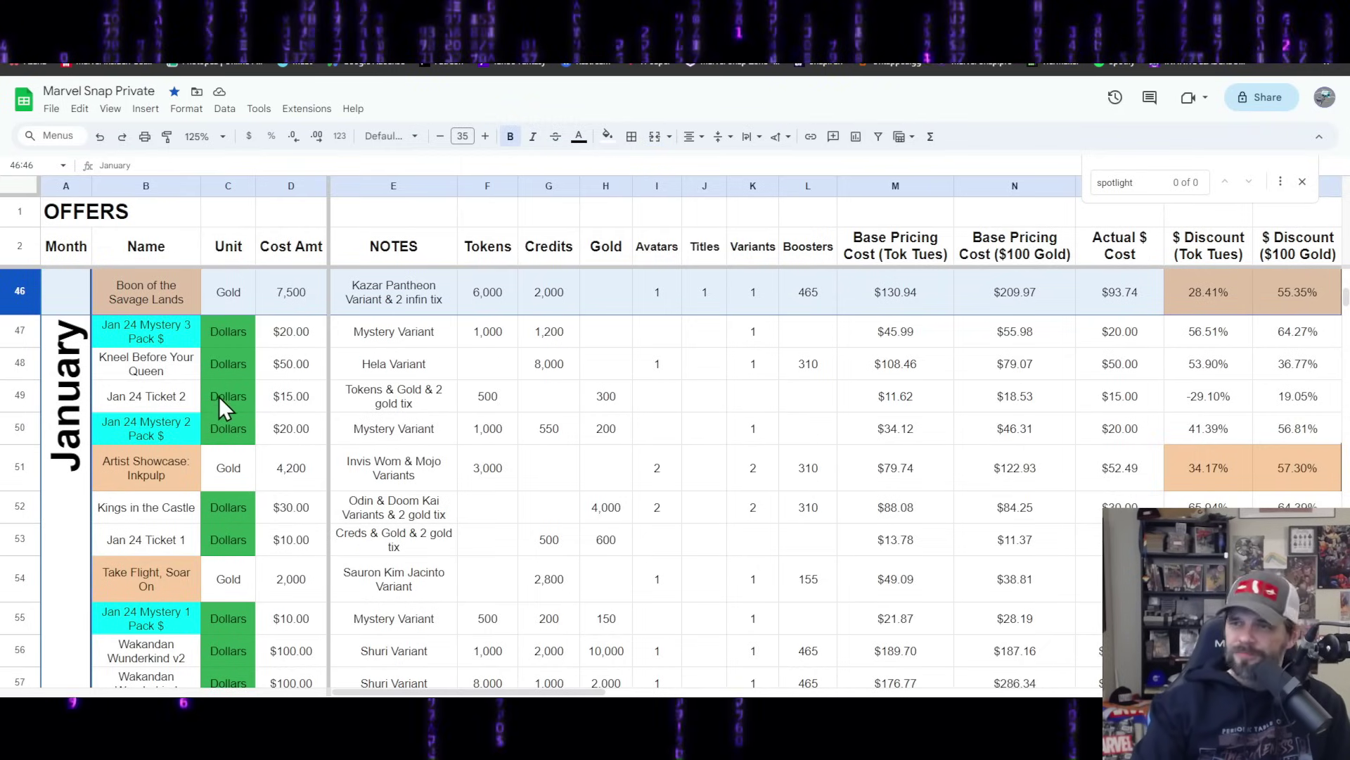
{"action": "scroll", "coordinate": [219, 395], "scroll_direction": "up", "scroll_amount": 1}
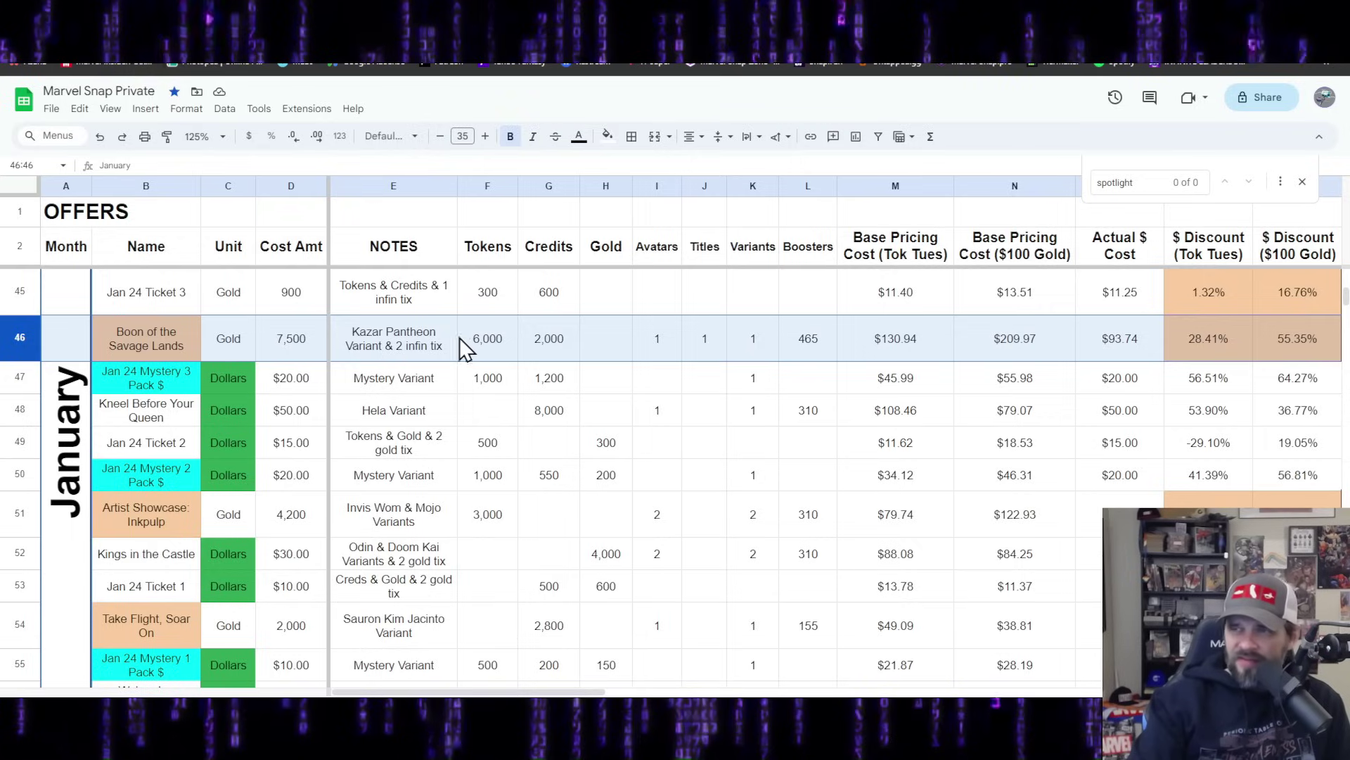
{"action": "left_click_drag", "start_coordinate": [499, 344], "coordinate": [552, 353]}
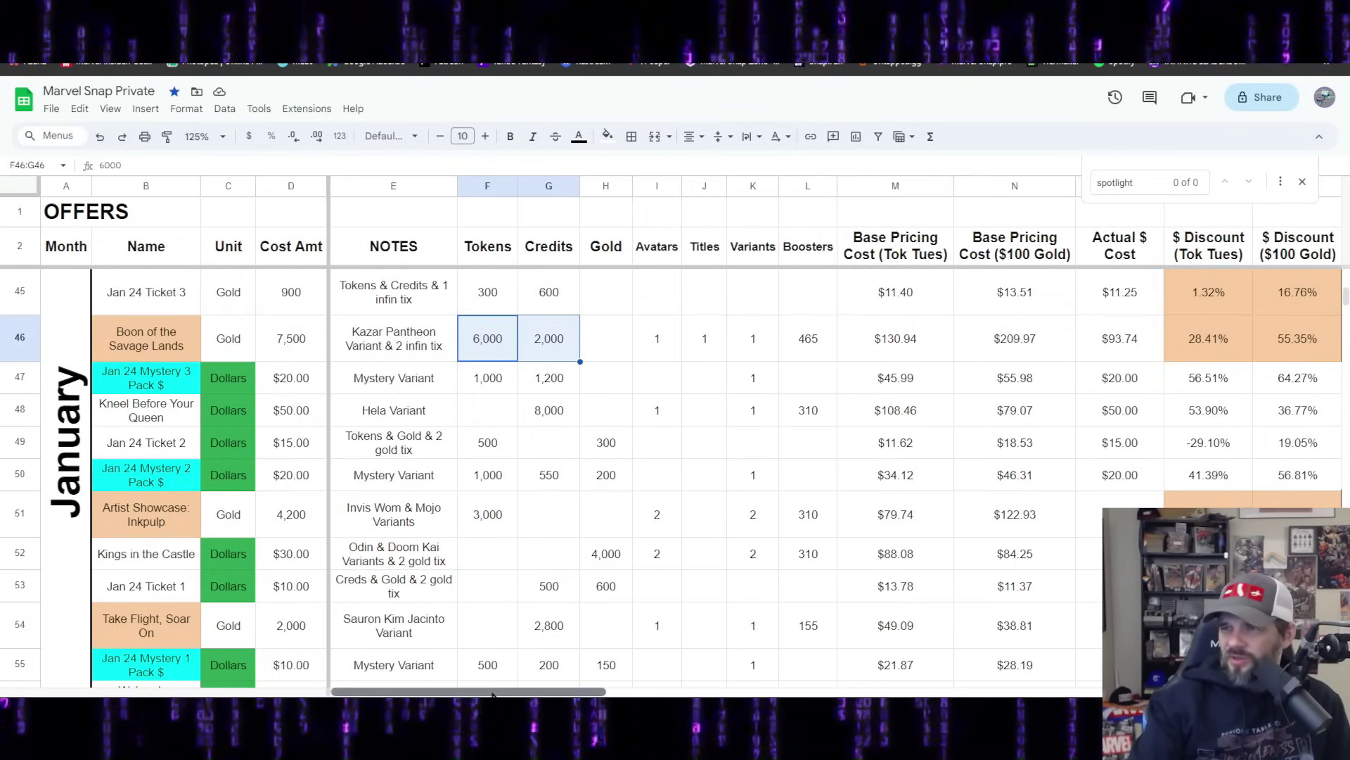
{"action": "left_click_drag", "start_coordinate": [493, 695], "coordinate": [633, 692]}
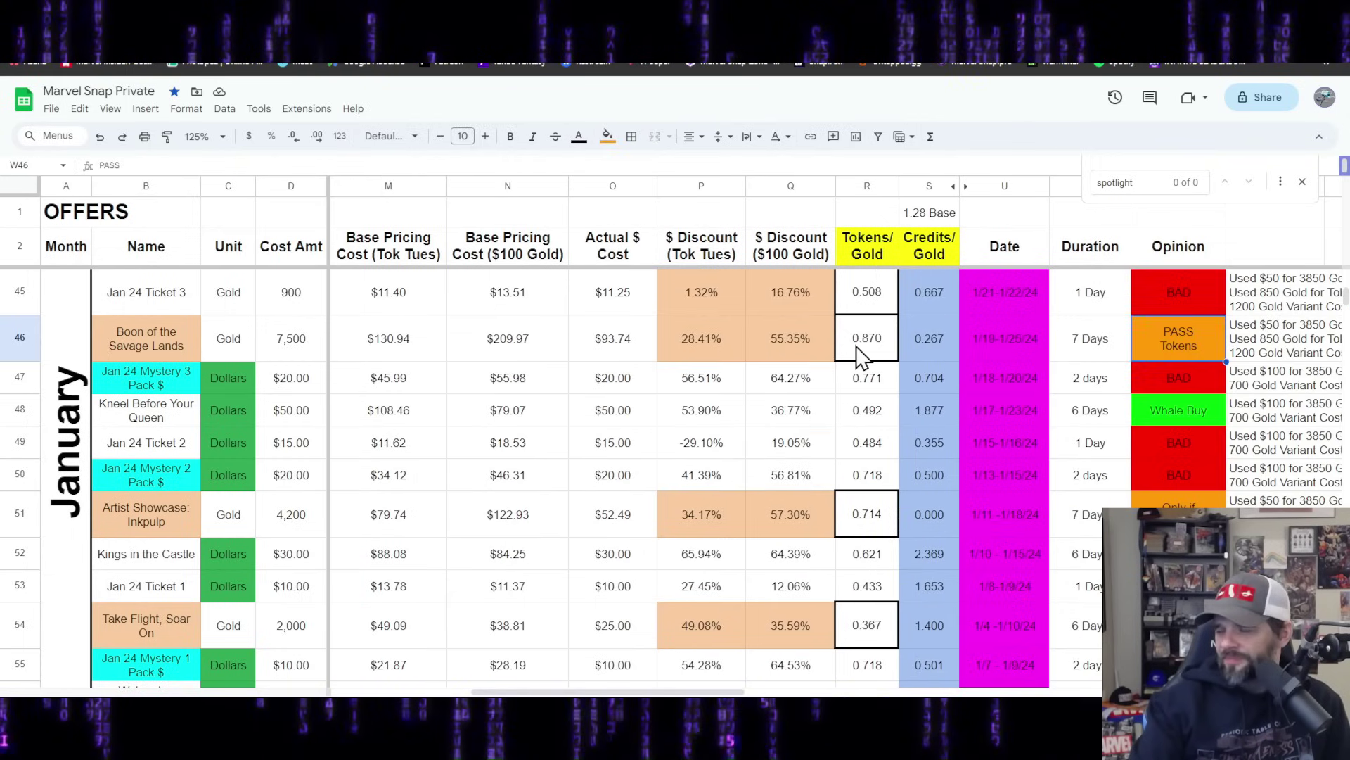
{"action": "left_click_drag", "start_coordinate": [856, 352], "coordinate": [923, 349]}
{"action": "left_click", "coordinate": [877, 331]}
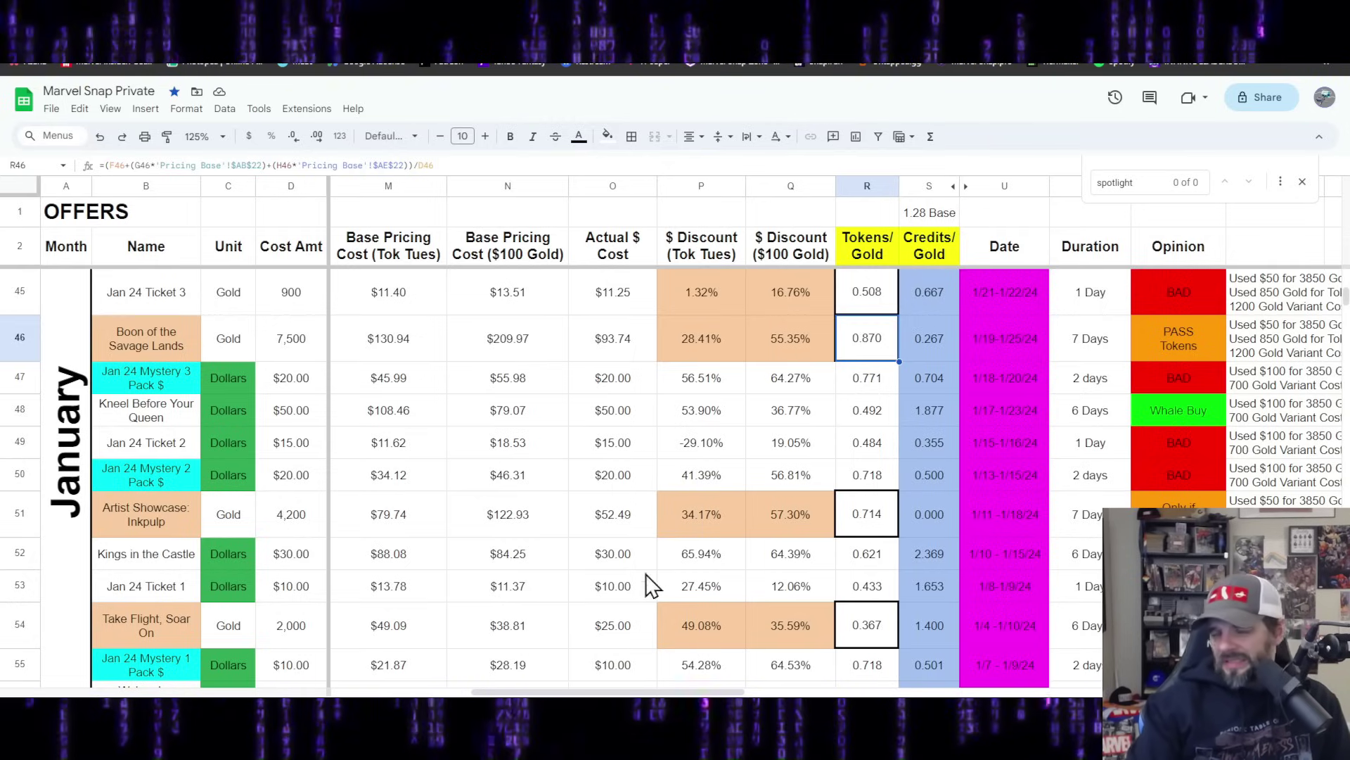
{"action": "left_click_drag", "start_coordinate": [550, 691], "coordinate": [413, 691]}
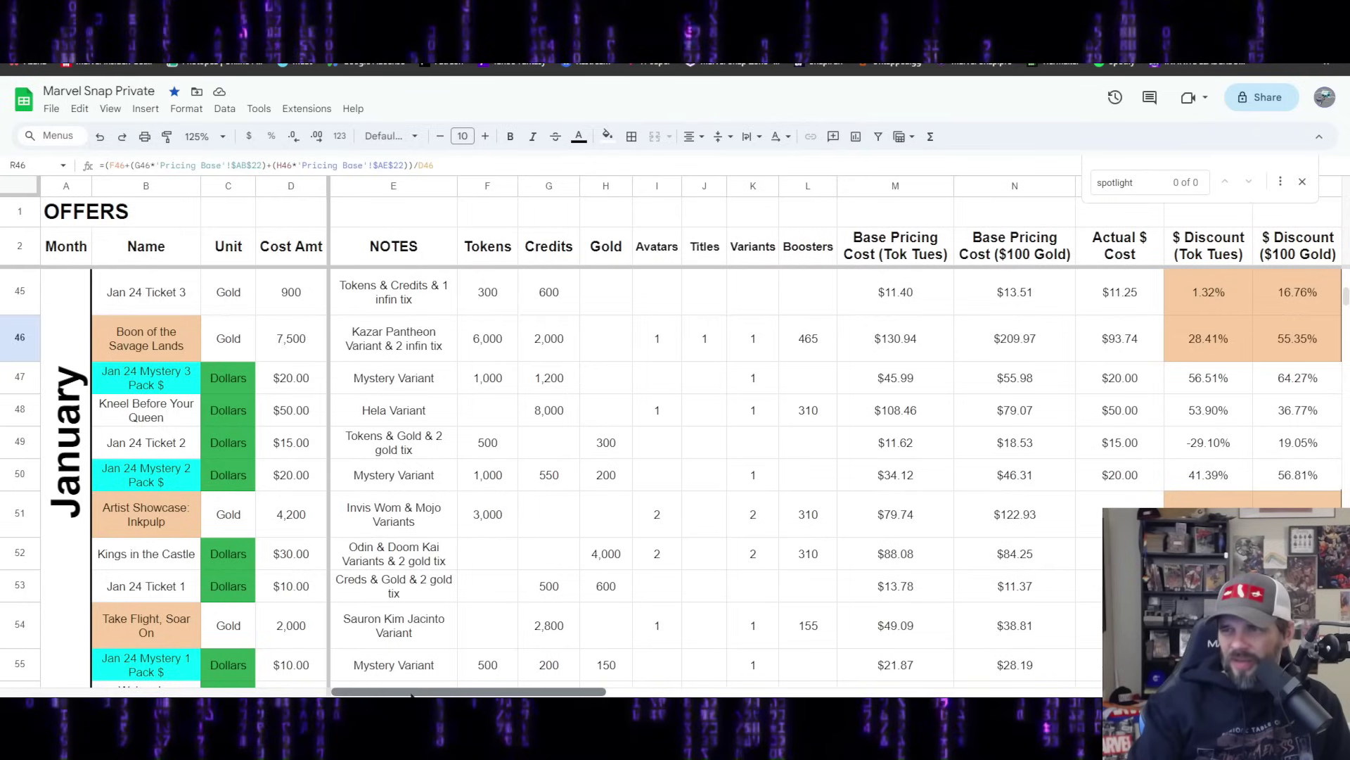
Step: Examine the Jan 24 Ticket 3 row, its tokens and credits, and its Tok Tues and $100 Gold discounts
{"action": "scroll", "coordinate": [167, 420], "scroll_direction": "up", "scroll_amount": 2}
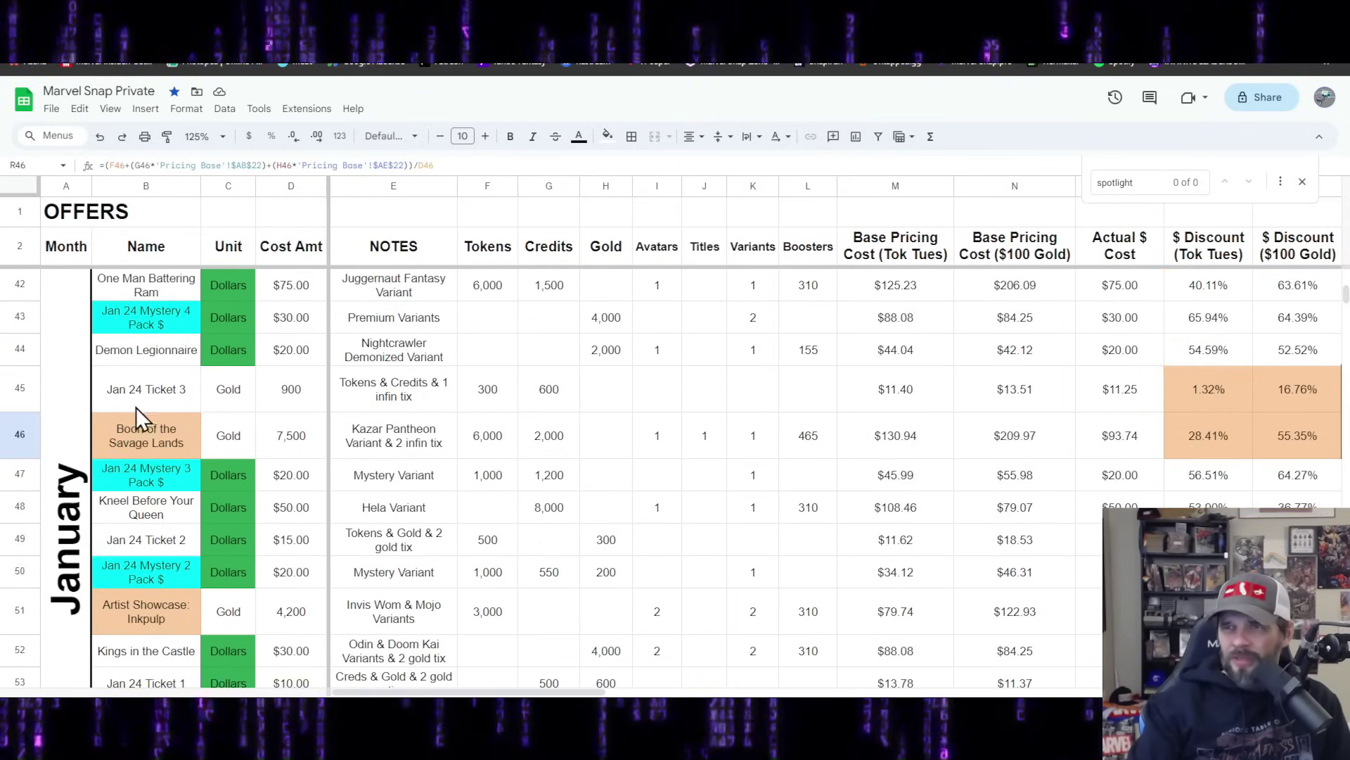
{"action": "scroll", "coordinate": [136, 407], "scroll_direction": "down", "scroll_amount": 2}
{"action": "left_click", "coordinate": [20, 303]}
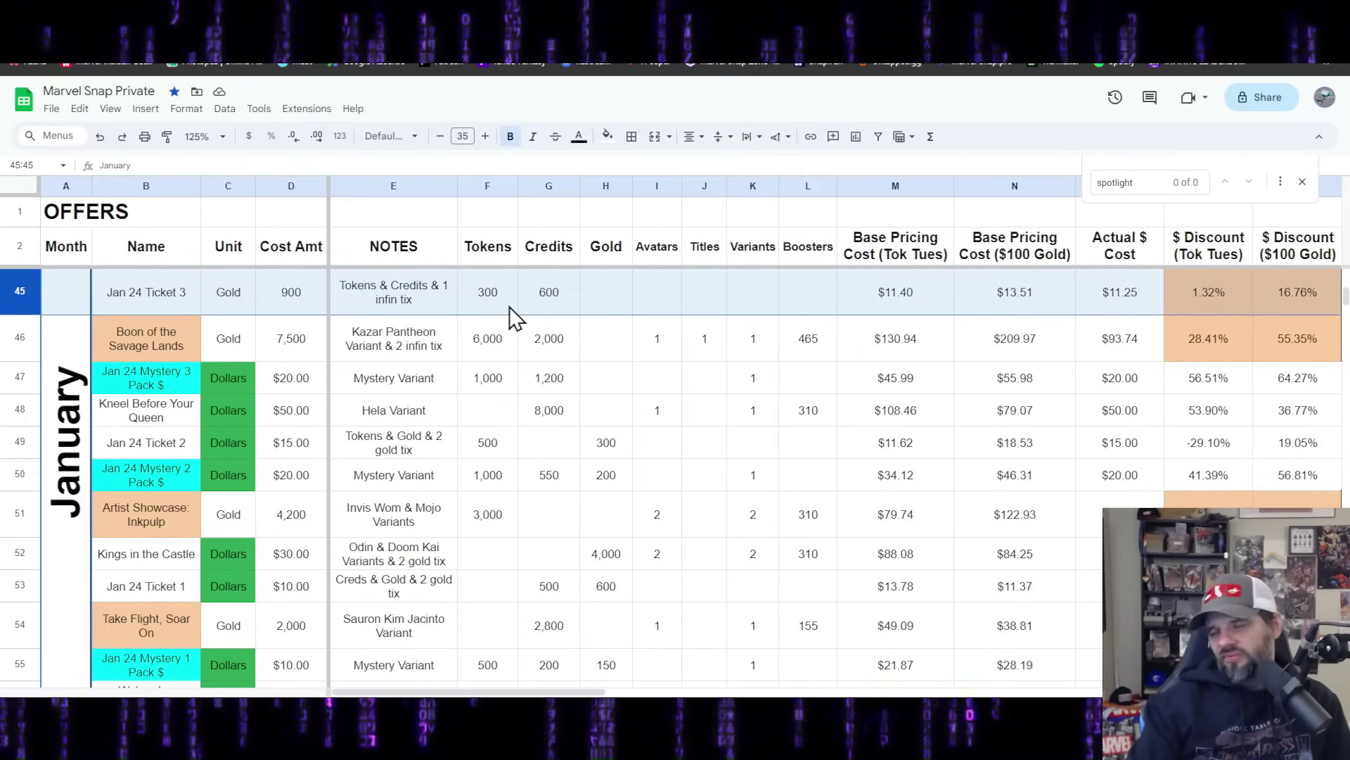
{"action": "left_click_drag", "start_coordinate": [529, 692], "coordinate": [619, 700]}
{"action": "left_click_drag", "start_coordinate": [1094, 299], "coordinate": [1019, 306]}
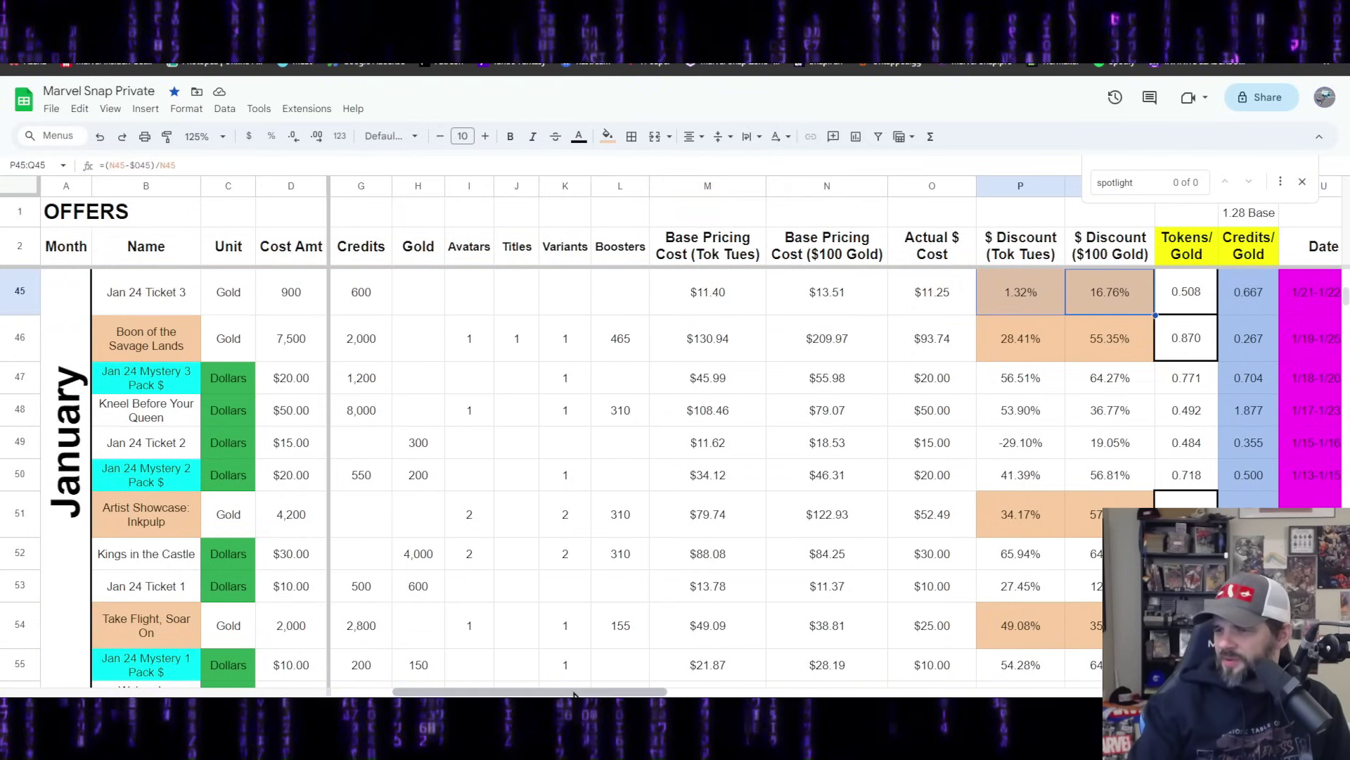
{"action": "left_click_drag", "start_coordinate": [573, 693], "coordinate": [511, 694]}
Step: Examine the Demon Legionnaire row, its base pricing, discounts, Credits/Gold ratio and opinion rating
{"action": "scroll", "coordinate": [274, 397], "scroll_direction": "up", "scroll_amount": 4}
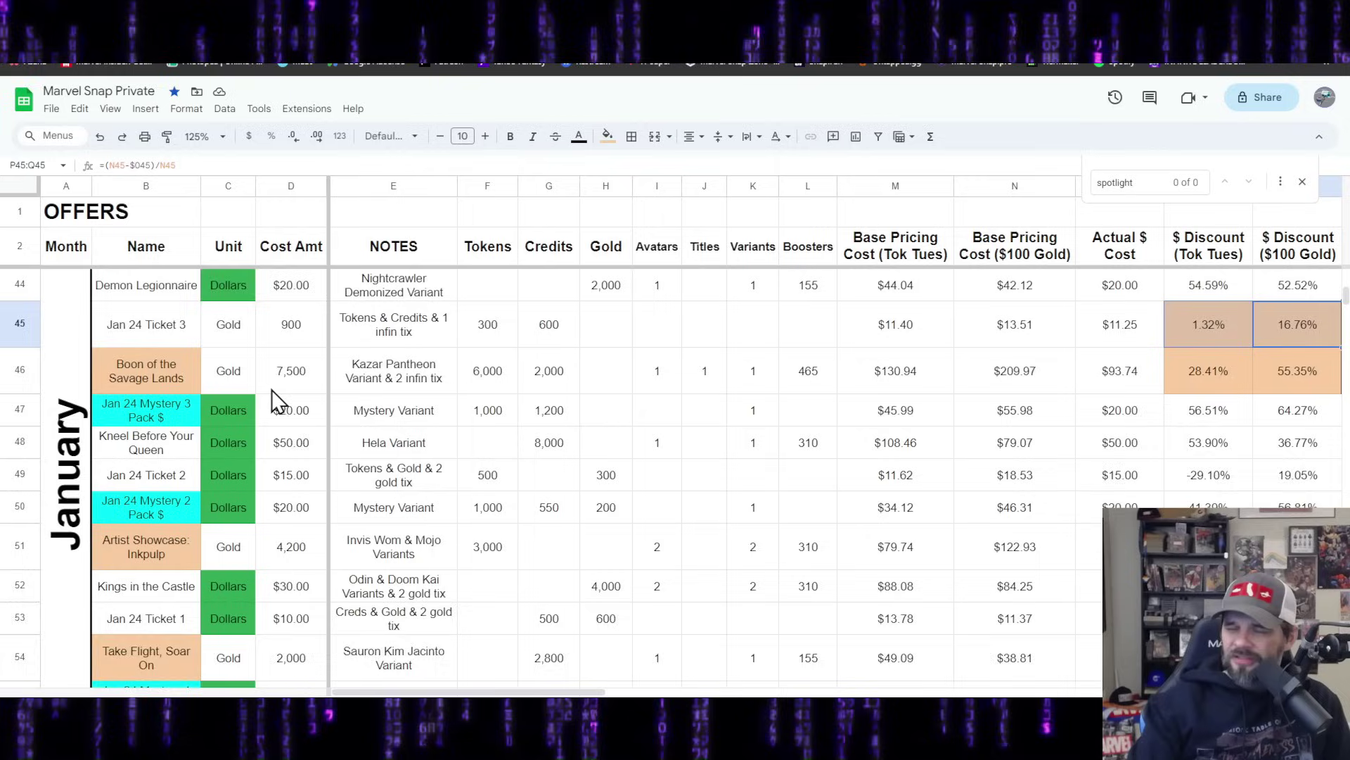
{"action": "scroll", "coordinate": [236, 415], "scroll_direction": "down", "scroll_amount": 2}
{"action": "scroll", "coordinate": [141, 348], "scroll_direction": "down", "scroll_amount": 1}
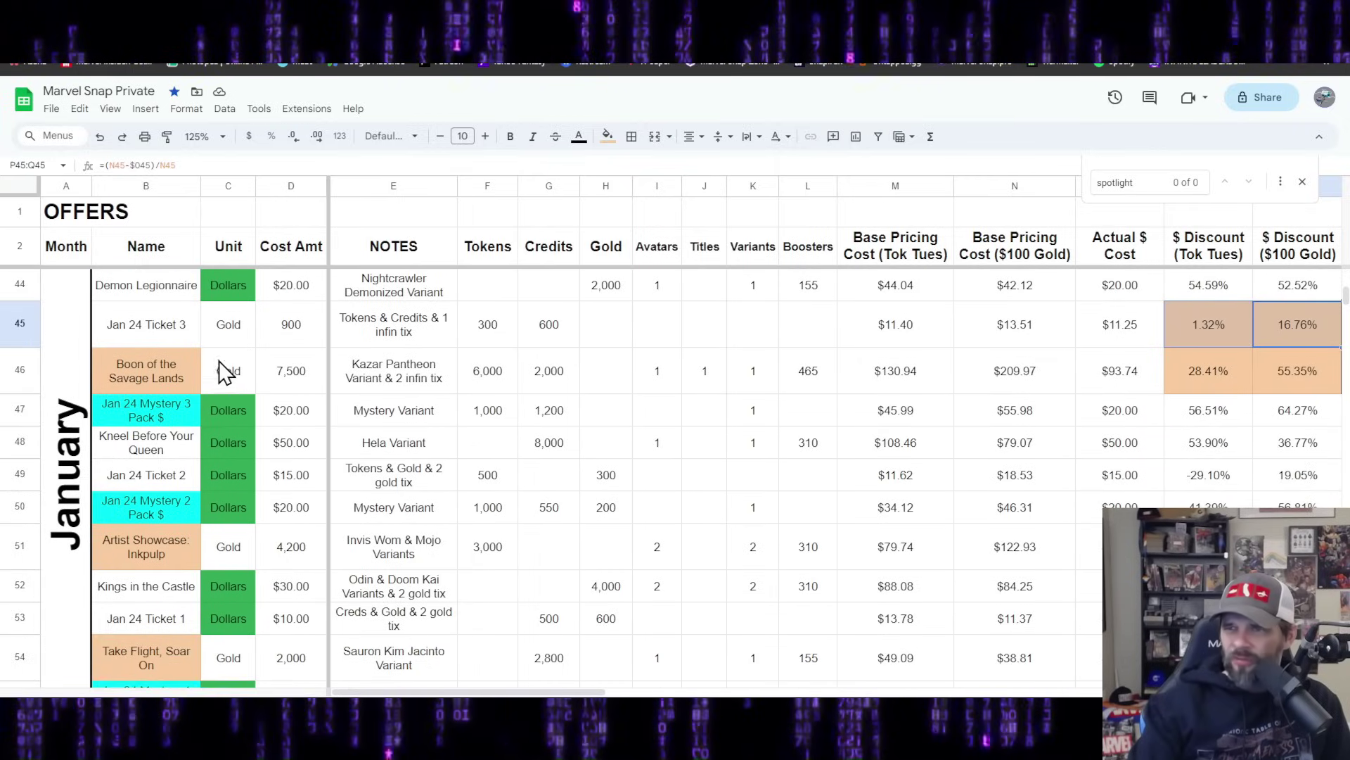
{"action": "left_click", "coordinate": [21, 284]}
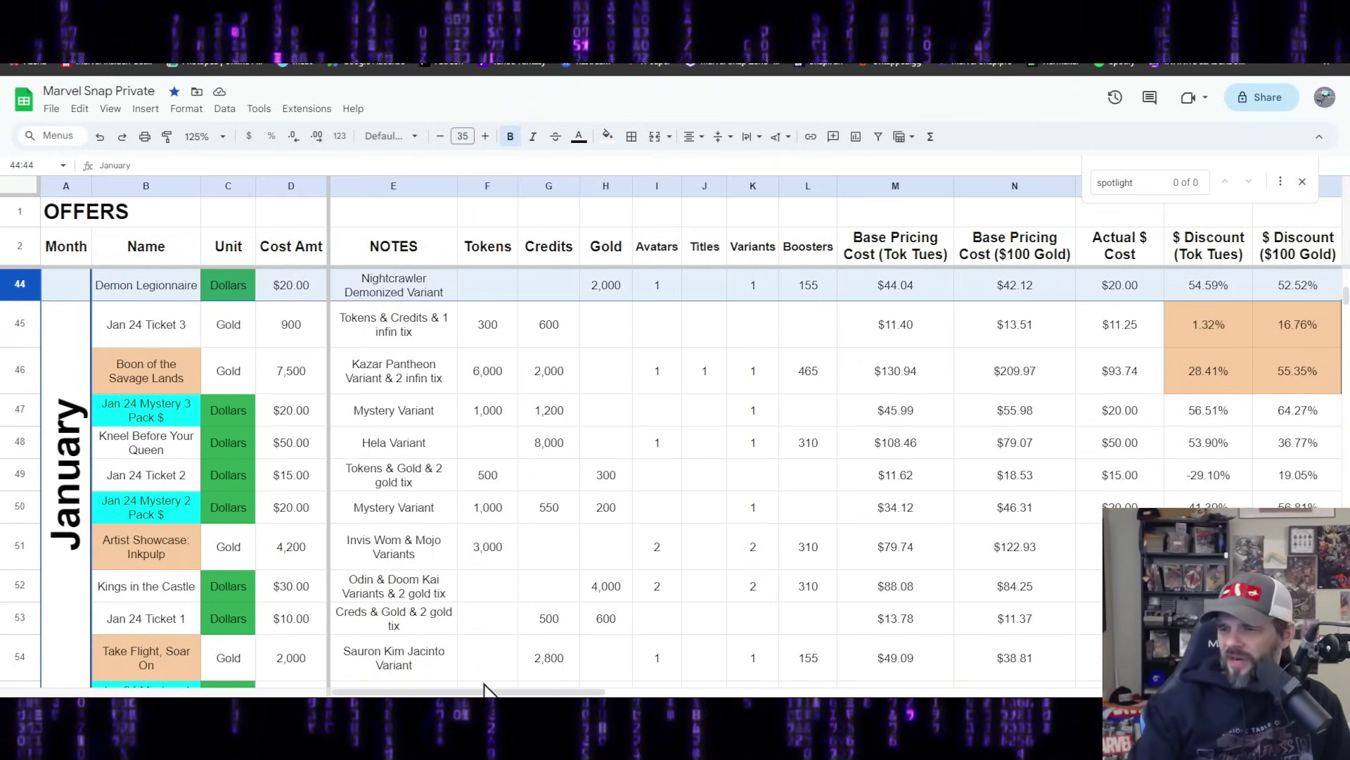
{"action": "left_click_drag", "start_coordinate": [491, 692], "coordinate": [542, 678]}
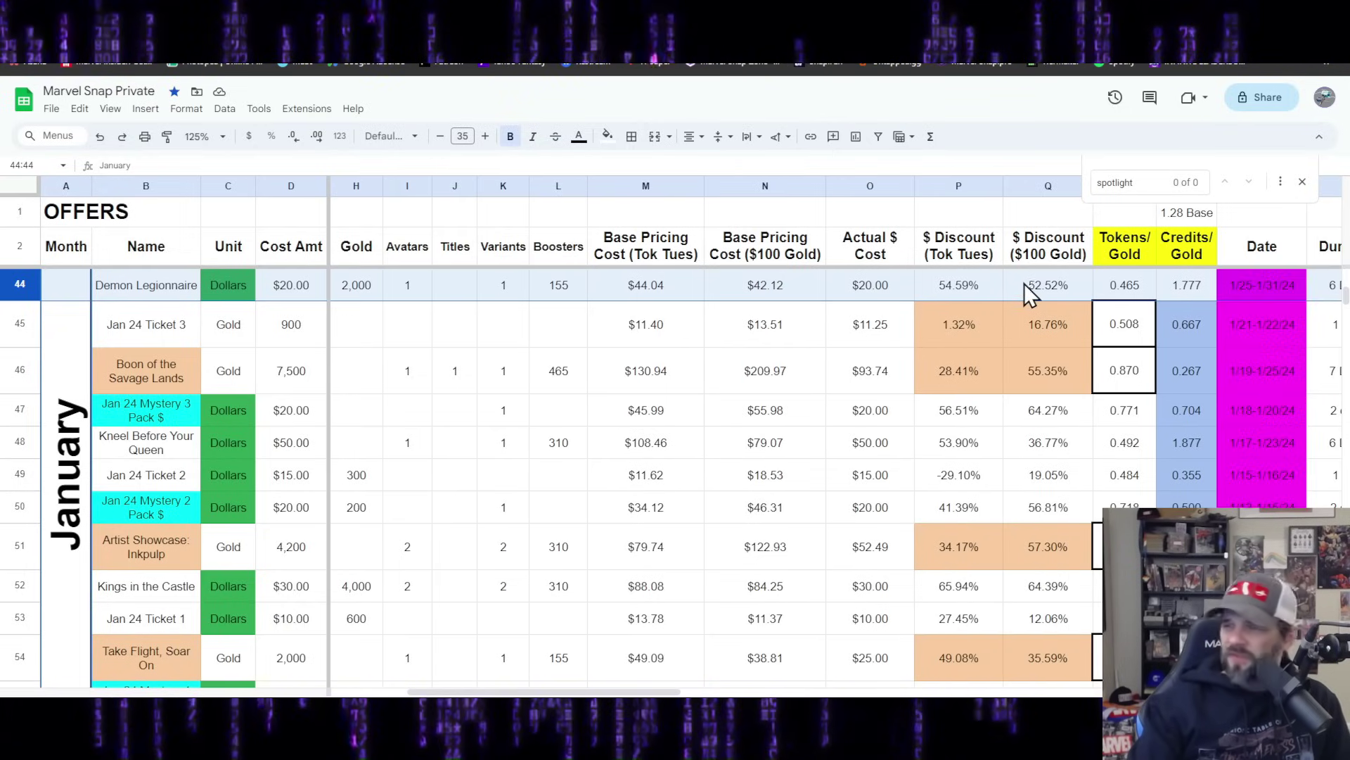
{"action": "left_click", "coordinate": [1181, 285]}
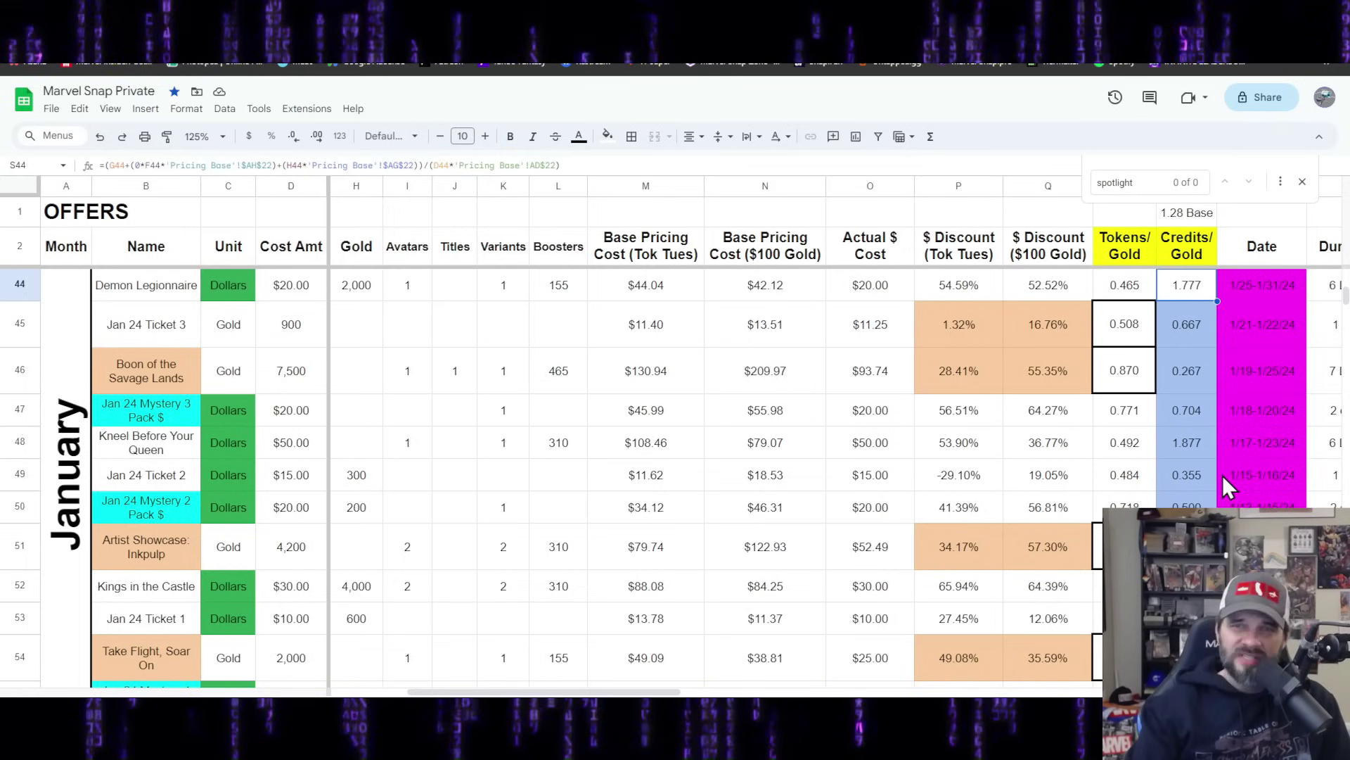
{"action": "left_click", "coordinate": [689, 687]}
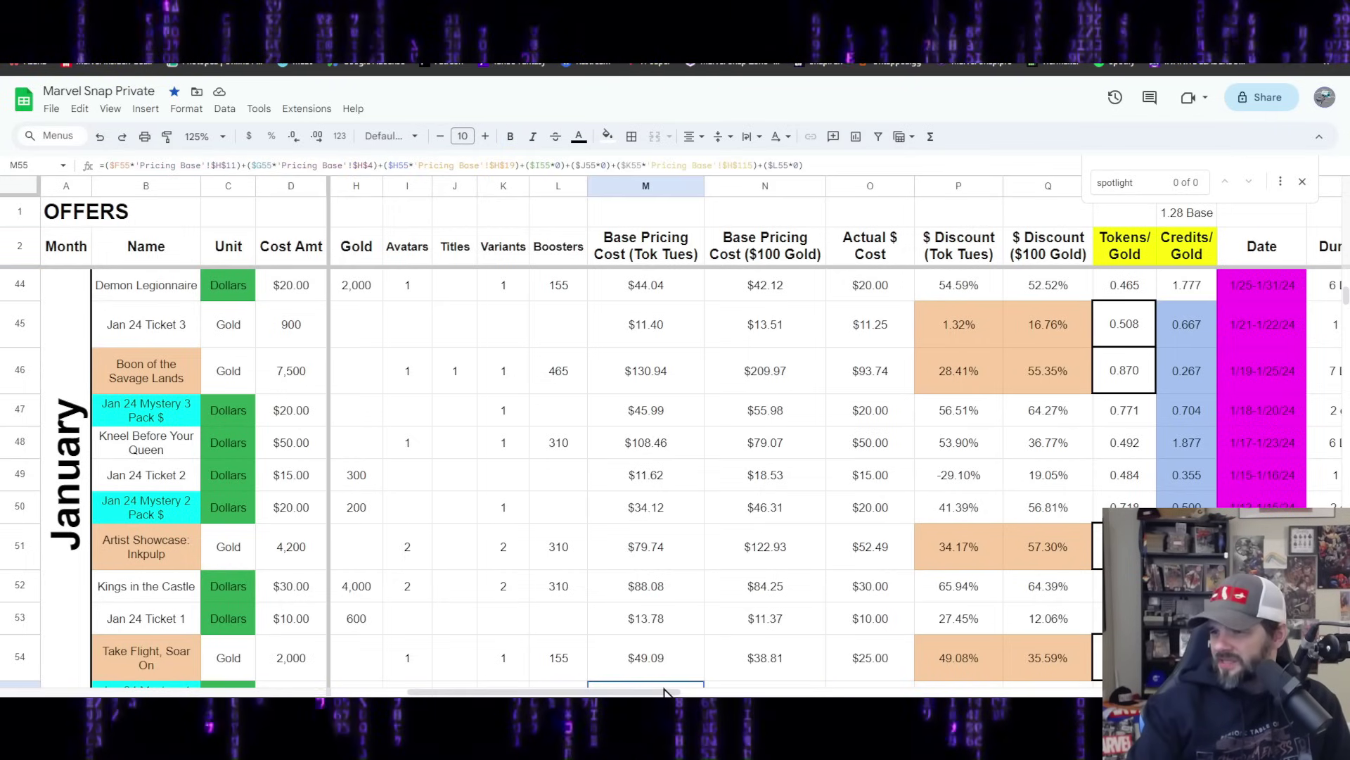
{"action": "scroll", "coordinate": [724, 686], "scroll_direction": "right", "scroll_amount": 3}
{"action": "scroll", "coordinate": [749, 686], "scroll_direction": "right", "scroll_amount": 2}
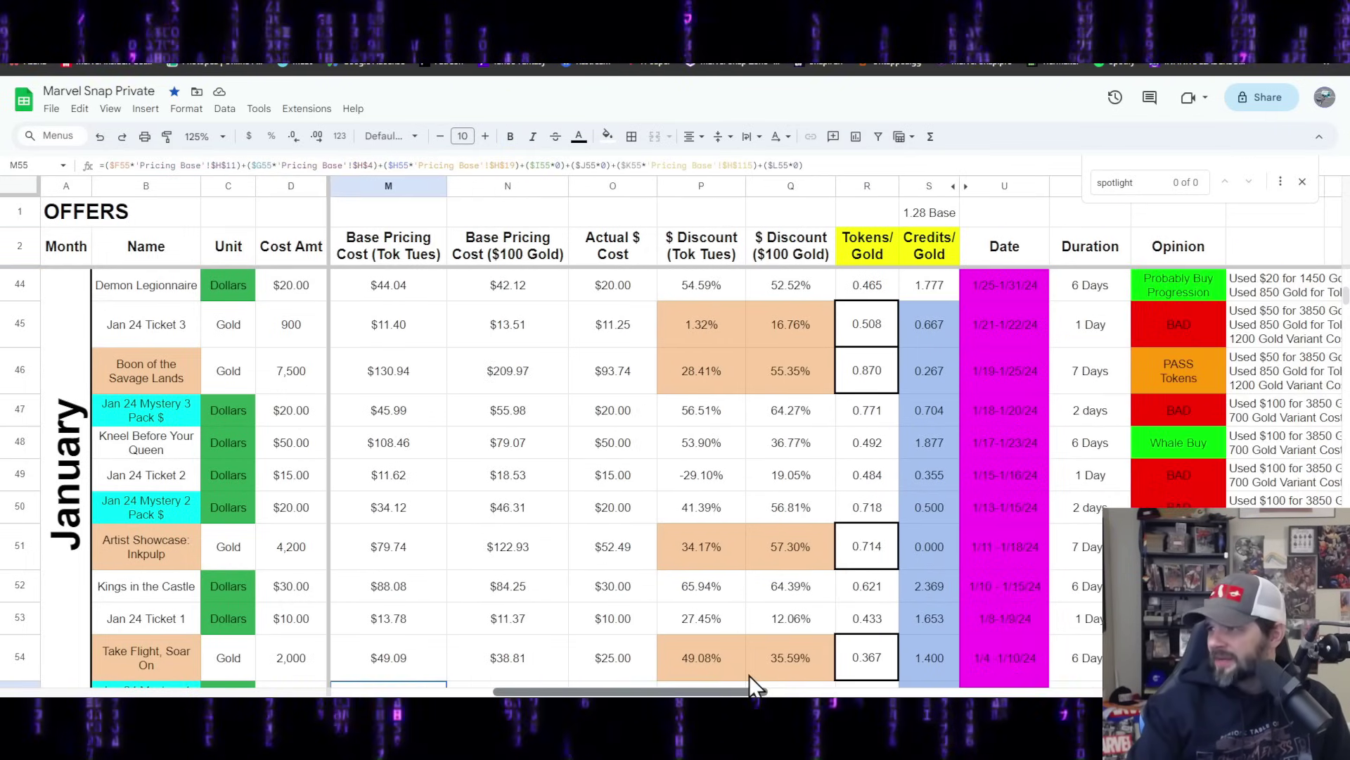
{"action": "left_click_drag", "start_coordinate": [749, 690], "coordinate": [588, 688]}
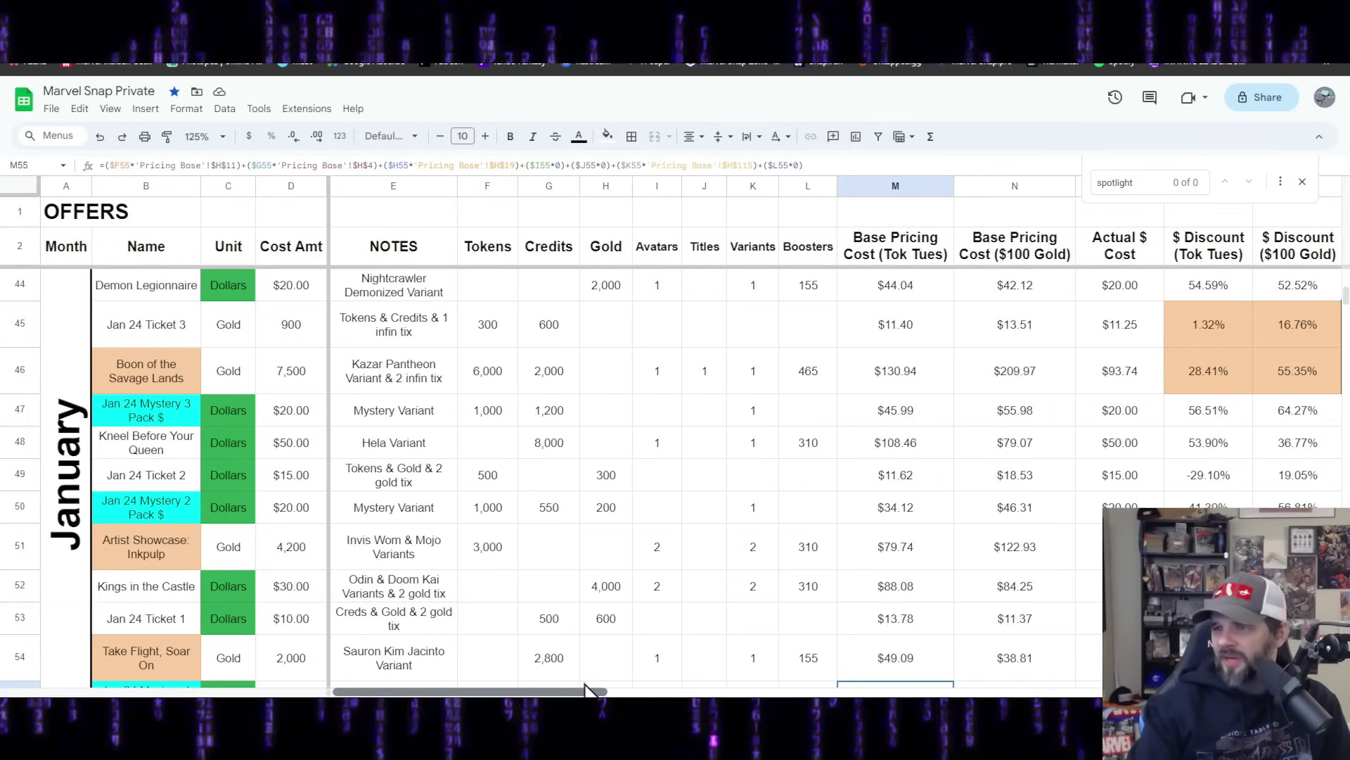
Step: Review the Jan 24 Mystery 4 Pack row, from its contents and base pricing to its value ratios and opinion
{"action": "scroll", "coordinate": [440, 566], "scroll_direction": "up", "scroll_amount": 1}
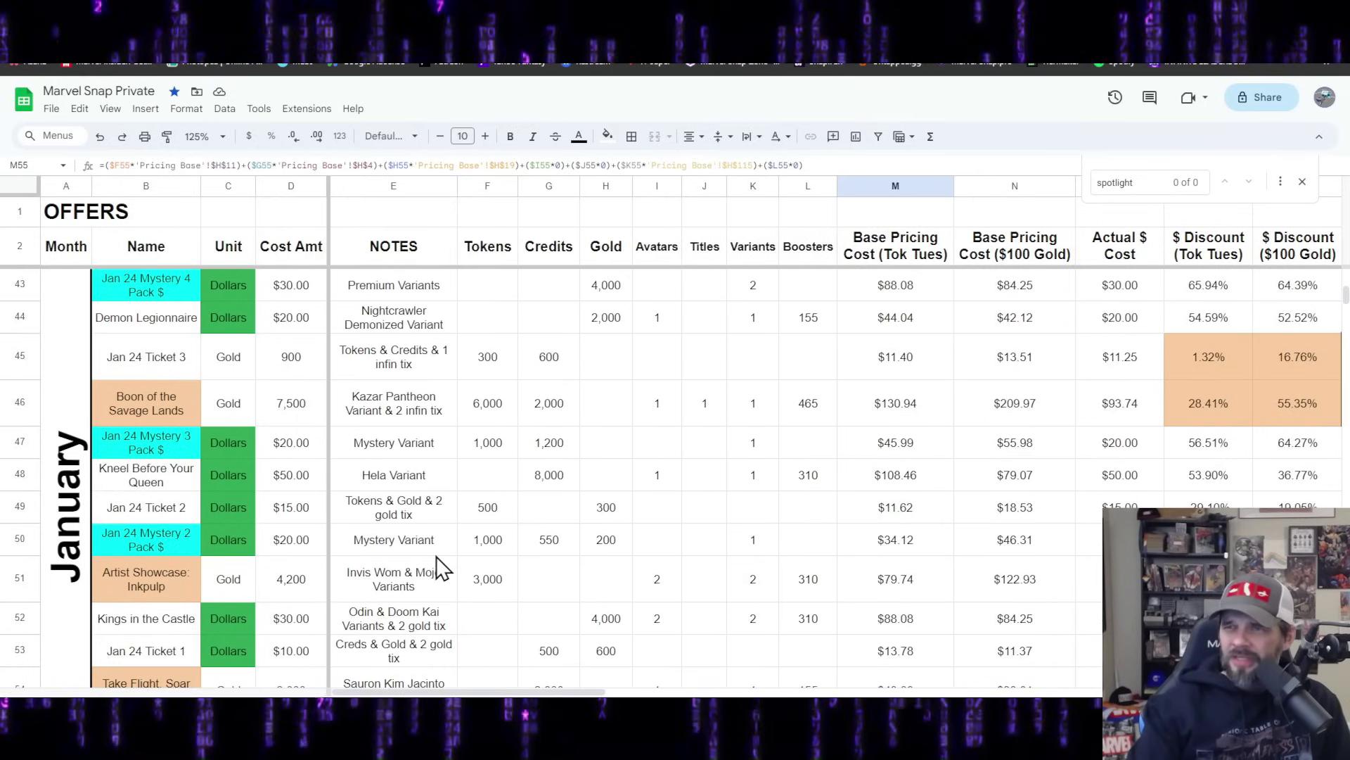
{"action": "left_click", "coordinate": [17, 284]}
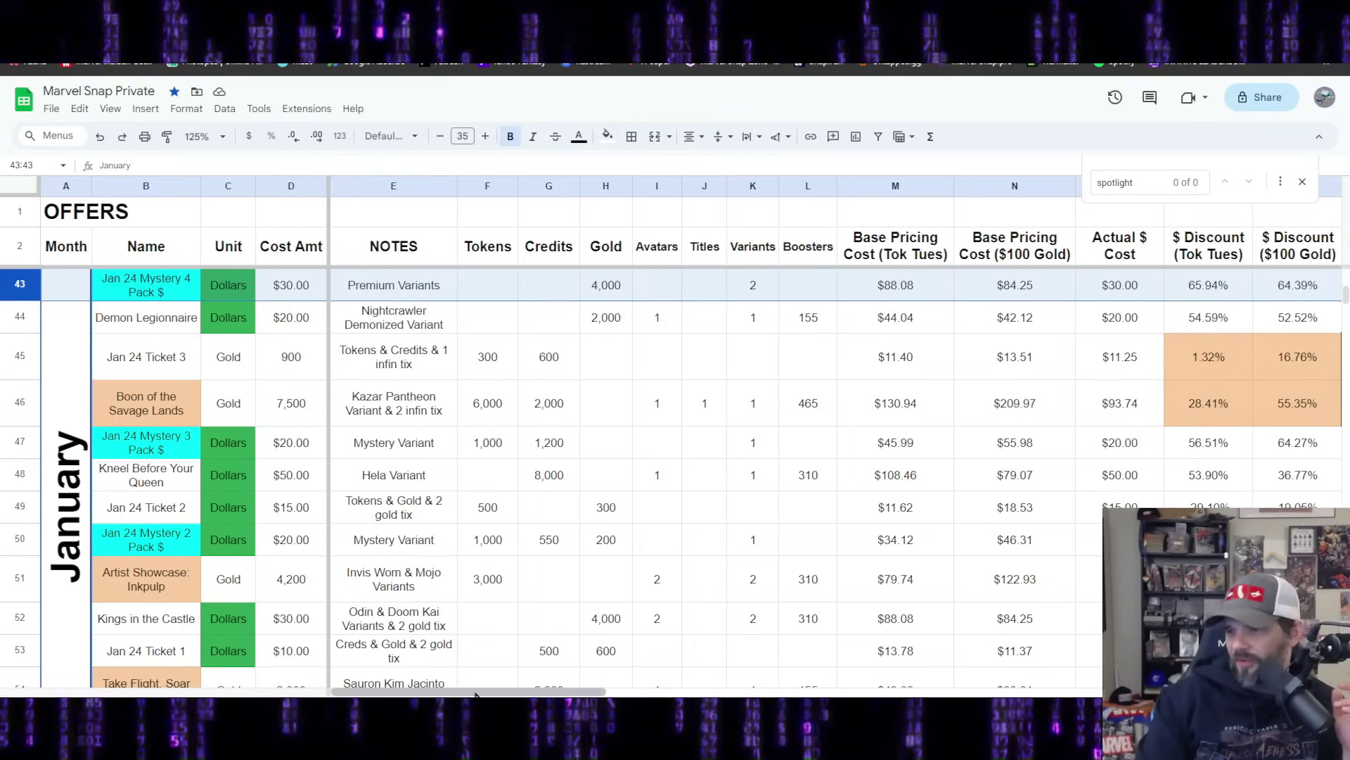
{"action": "left_click_drag", "start_coordinate": [474, 695], "coordinate": [588, 692]}
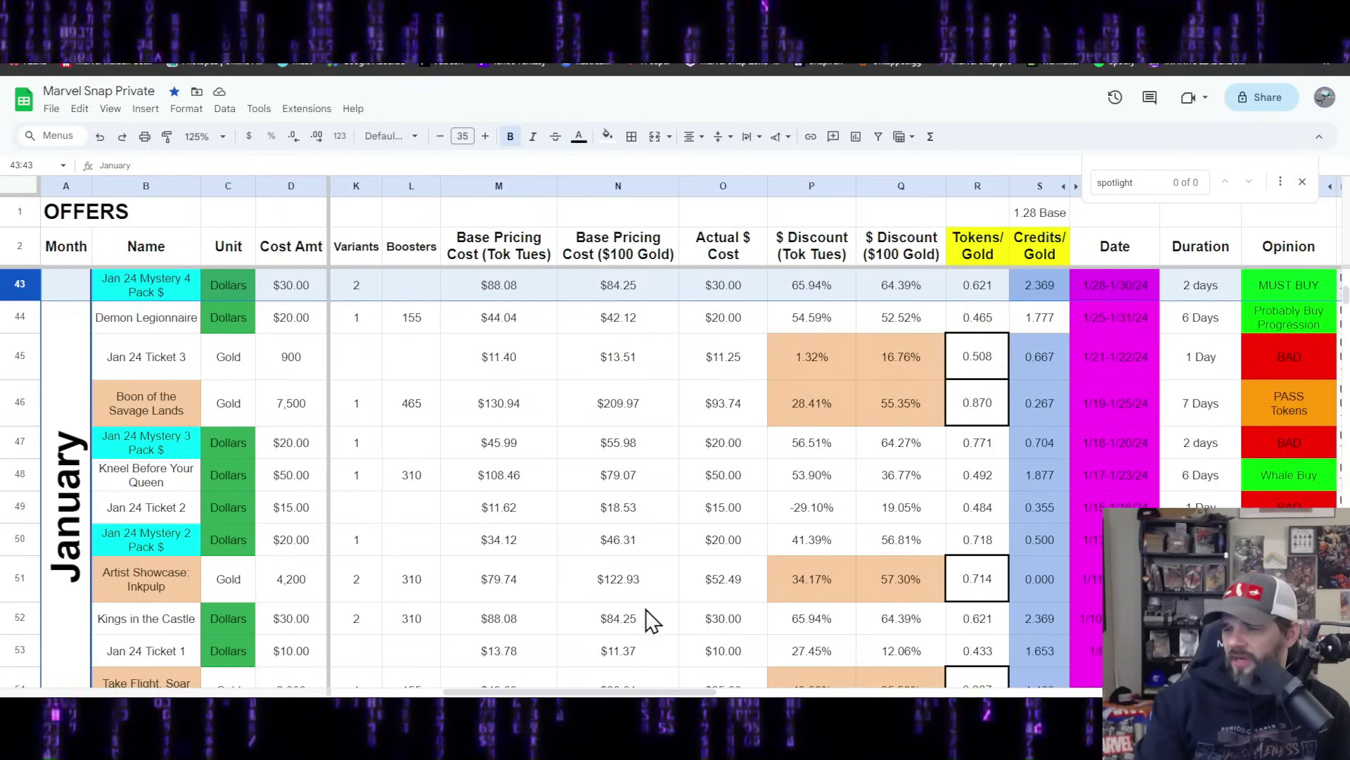
{"action": "left_click_drag", "start_coordinate": [651, 691], "coordinate": [542, 691]}
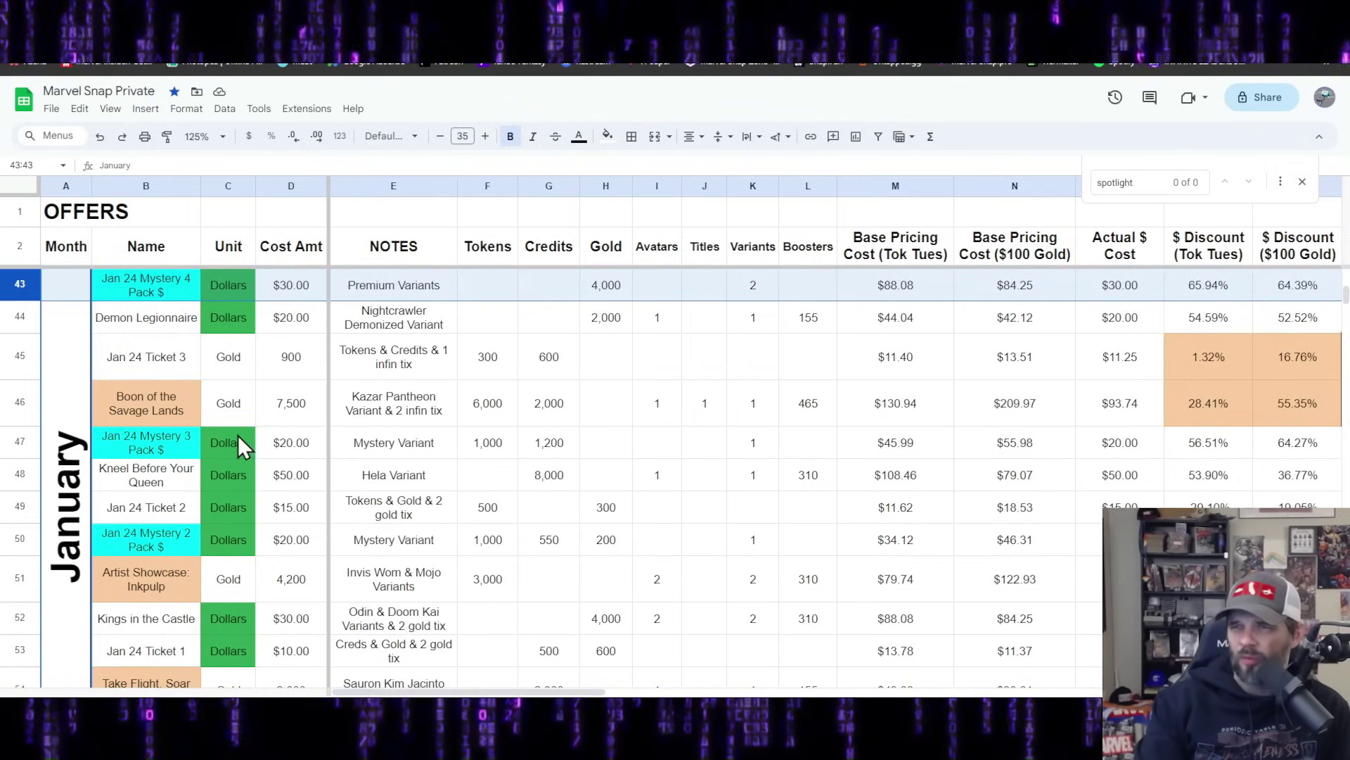
Step: Examine the One Man Battering Ram row, its Tok Tues base pricing, both discounts, Tokens/Gold ratio and token amount
{"action": "scroll", "coordinate": [238, 436], "scroll_direction": "up", "scroll_amount": 1}
{"action": "left_click", "coordinate": [8, 283]}
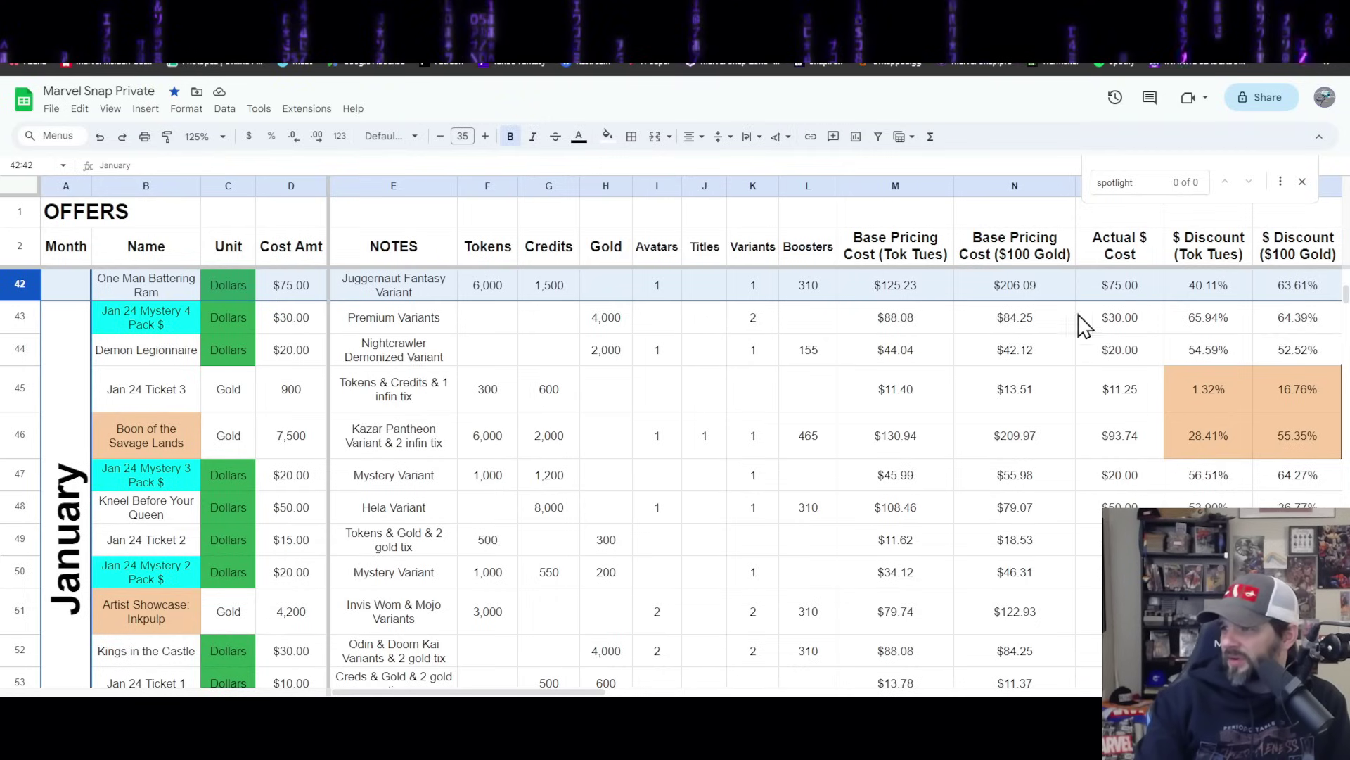
{"action": "left_click", "coordinate": [881, 293]}
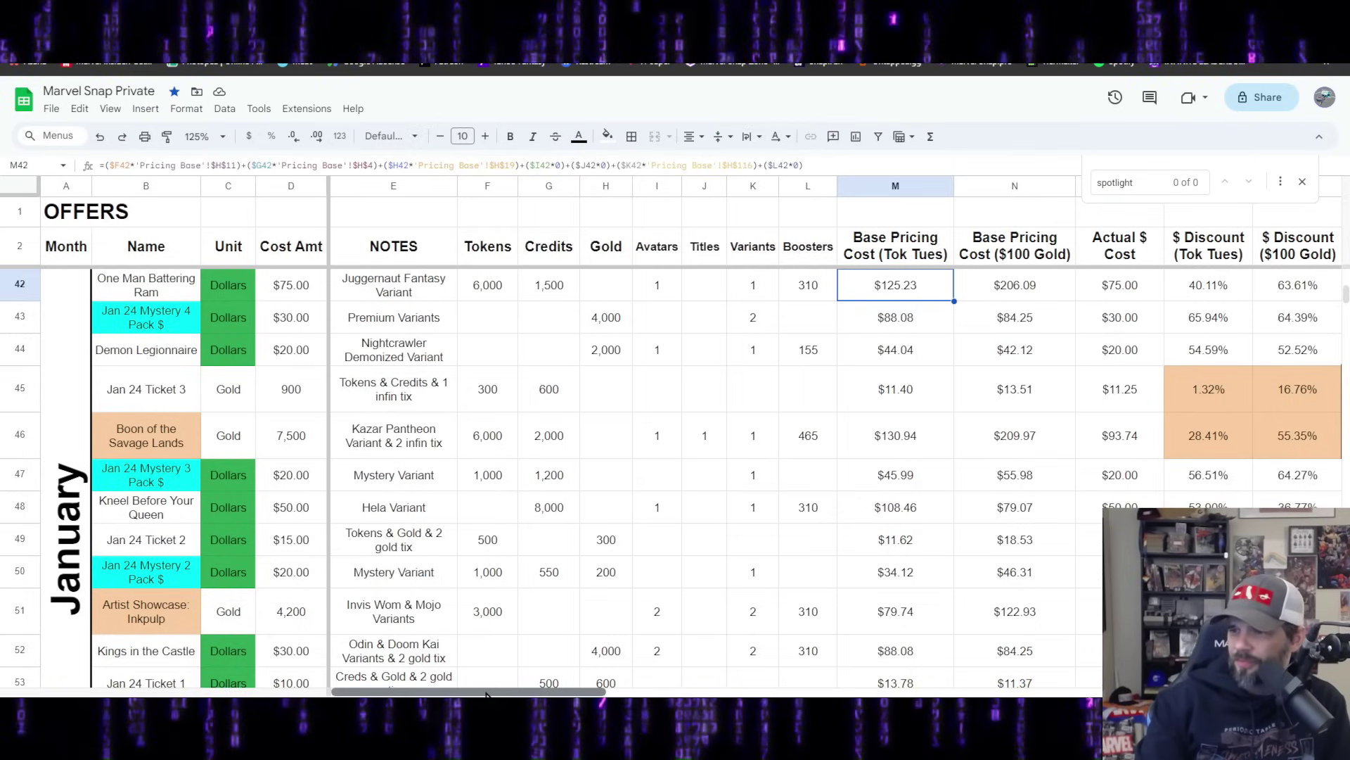
{"action": "left_click_drag", "start_coordinate": [490, 693], "coordinate": [554, 693]}
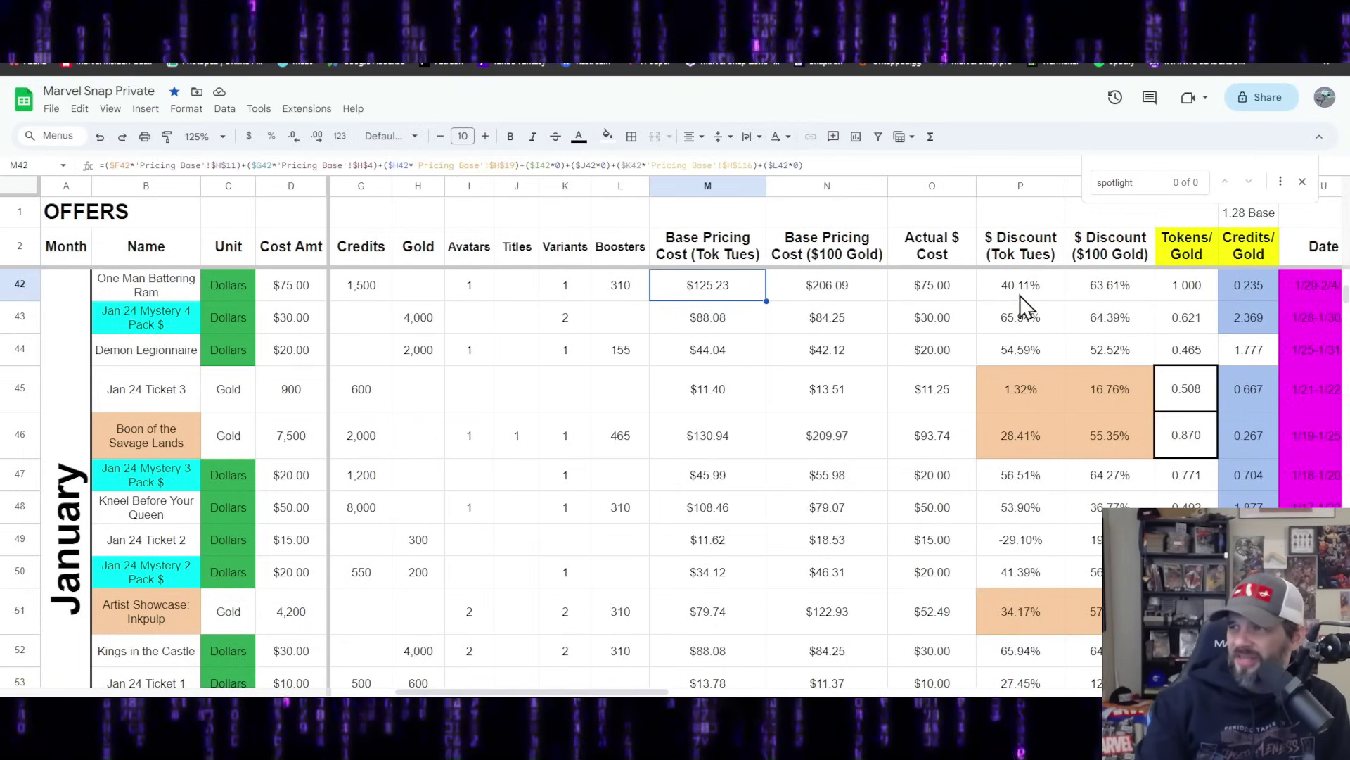
{"action": "left_click_drag", "start_coordinate": [1020, 292], "coordinate": [1115, 299]}
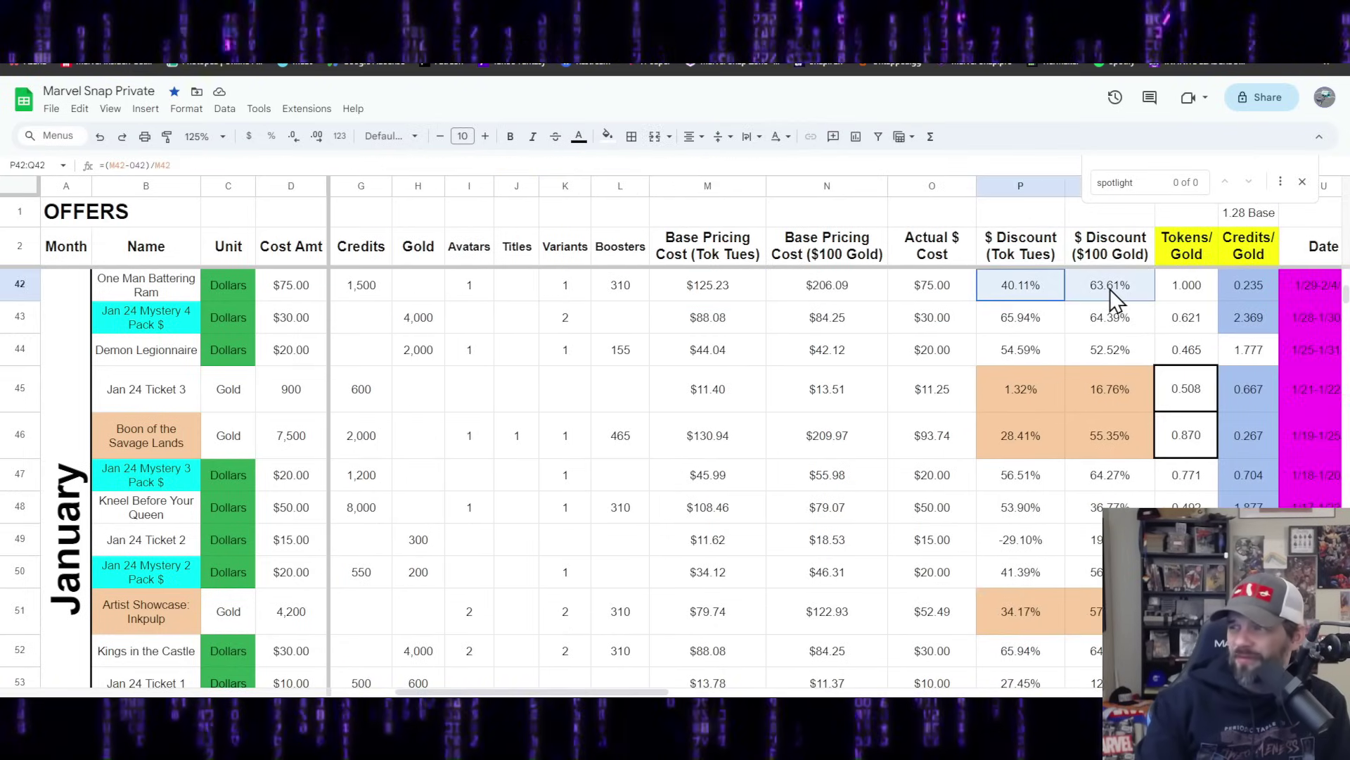
{"action": "left_click", "coordinate": [1204, 286]}
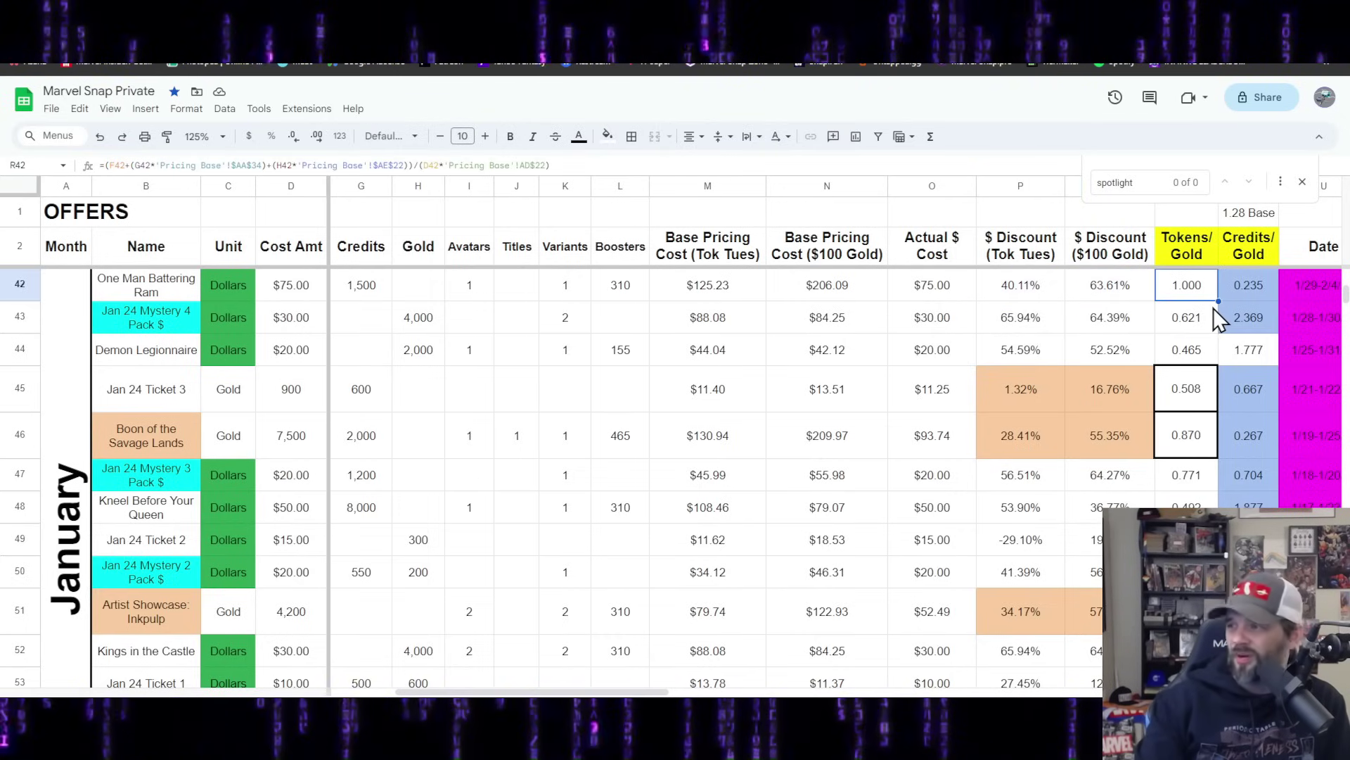
{"action": "left_click_drag", "start_coordinate": [636, 695], "coordinate": [578, 690]}
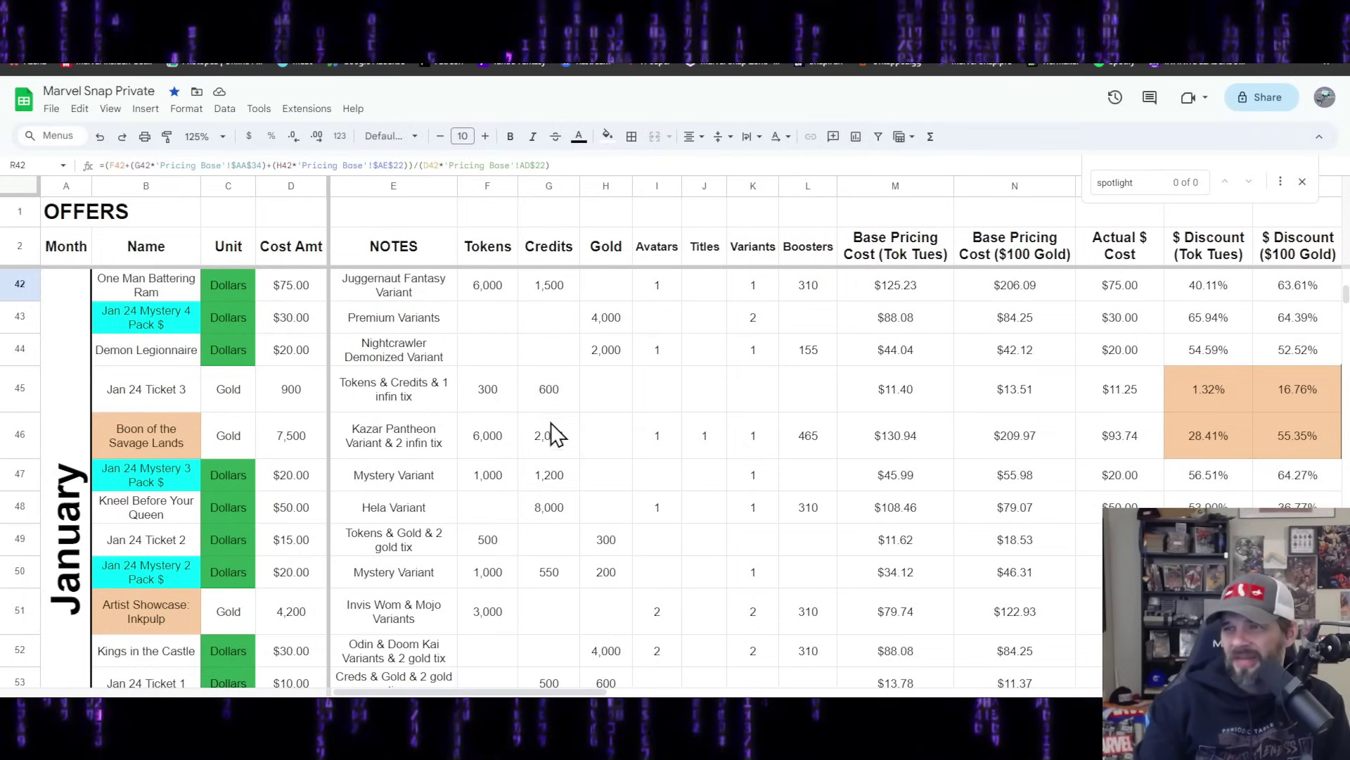
{"action": "left_click", "coordinate": [493, 288]}
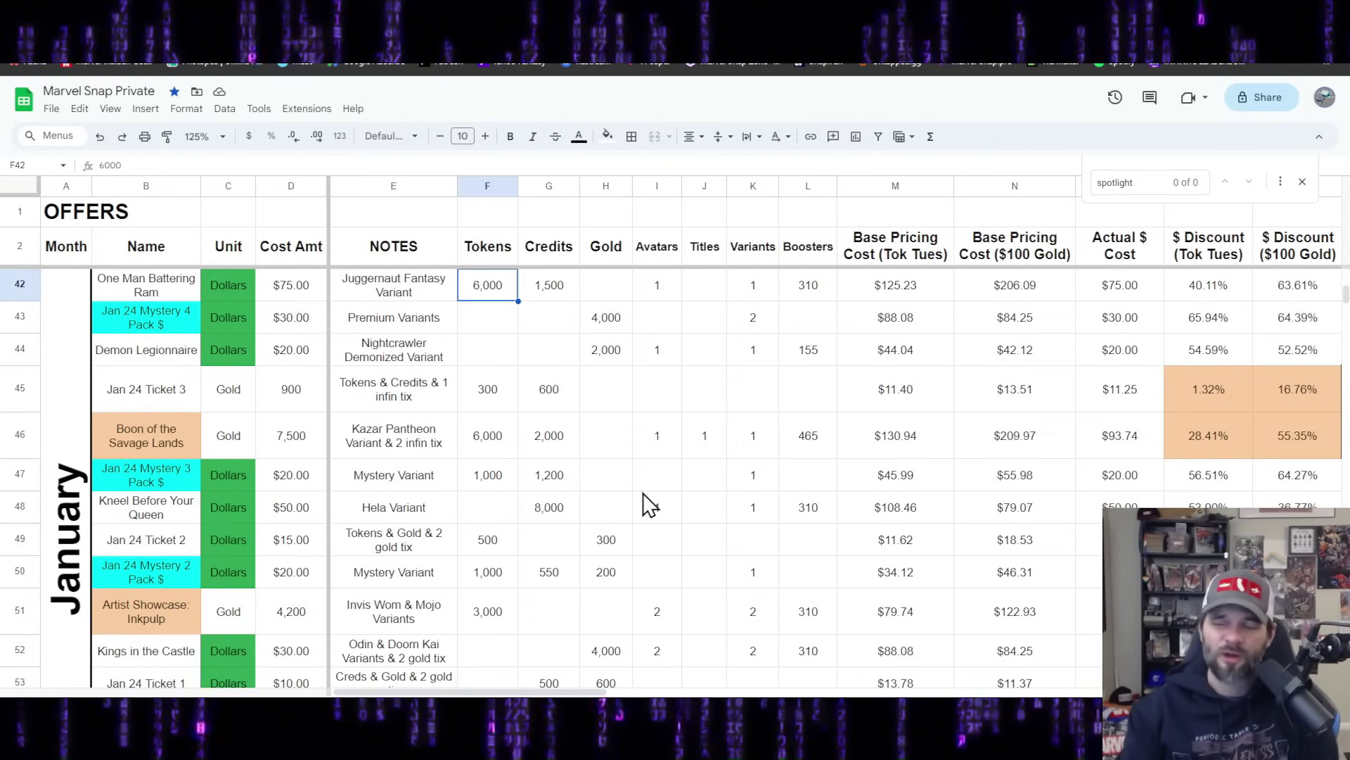
Step: Compare the two base pricing costs of the Jan 24 Ticket 4 row with its actual cost, discounts and ratios
{"action": "scroll", "coordinate": [434, 530], "scroll_direction": "up", "scroll_amount": 1}
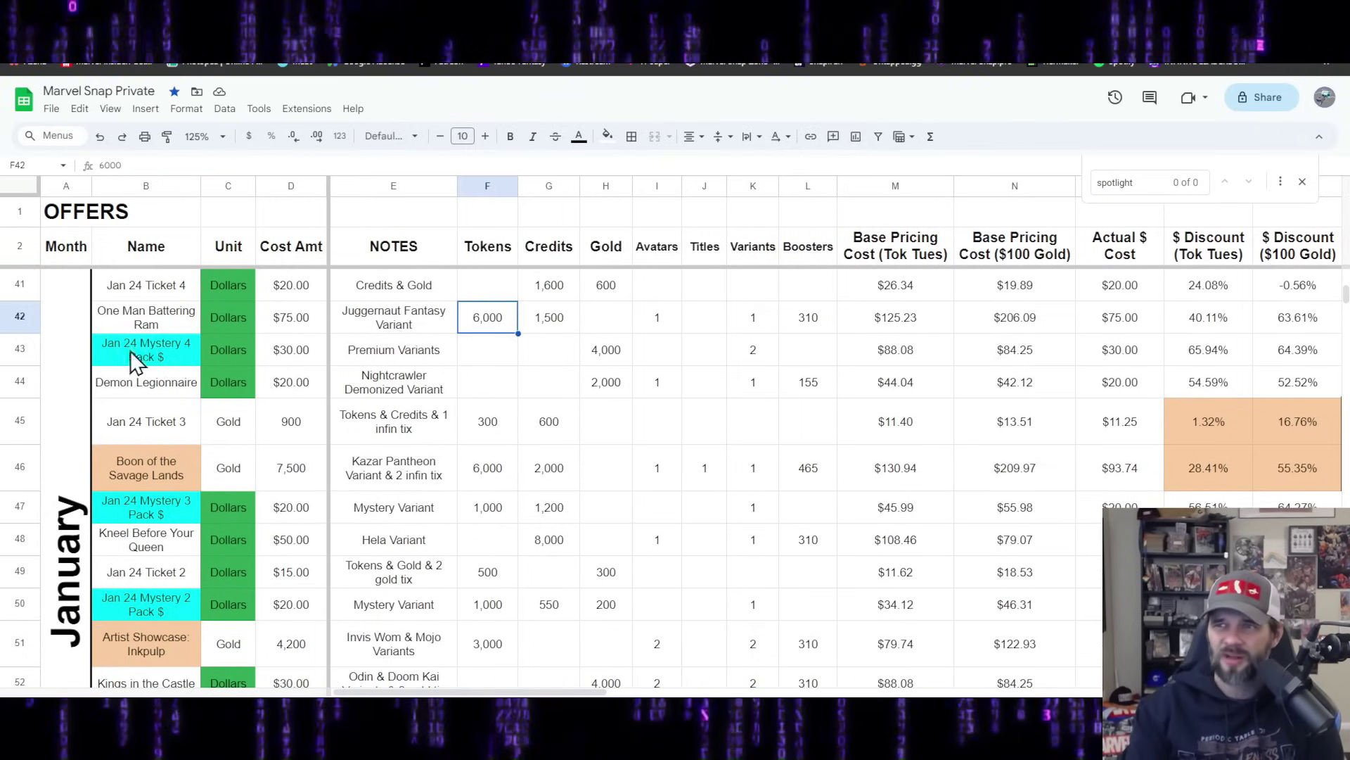
{"action": "left_click", "coordinate": [11, 285]}
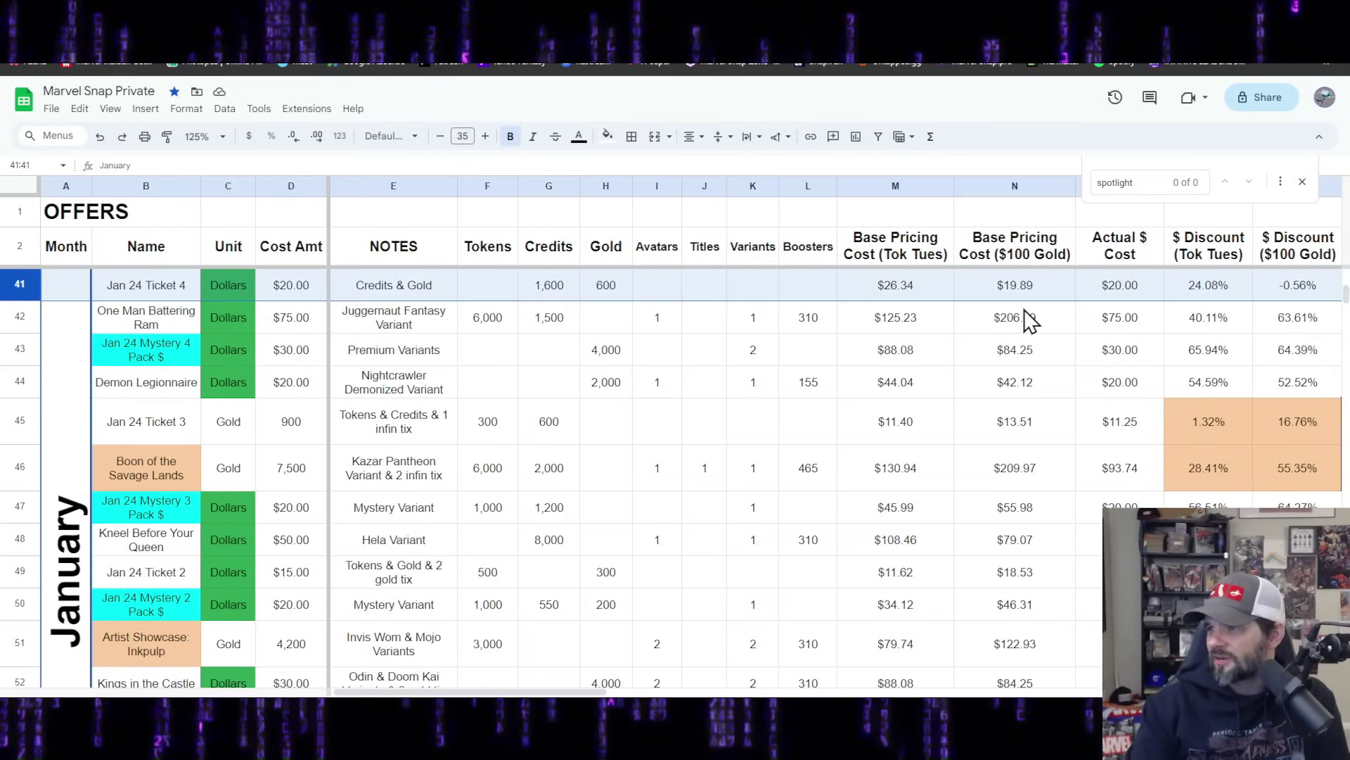
{"action": "mouse_move", "coordinate": [913, 282]}
{"action": "left_mouse_down"}
{"action": "mouse_move", "coordinate": [920, 292]}
{"action": "mouse_move", "coordinate": [994, 271]}
{"action": "mouse_move", "coordinate": [935, 460]}
{"action": "mouse_move", "coordinate": [994, 302]}
{"action": "mouse_move", "coordinate": [925, 284]}
{"action": "left_mouse_up"}
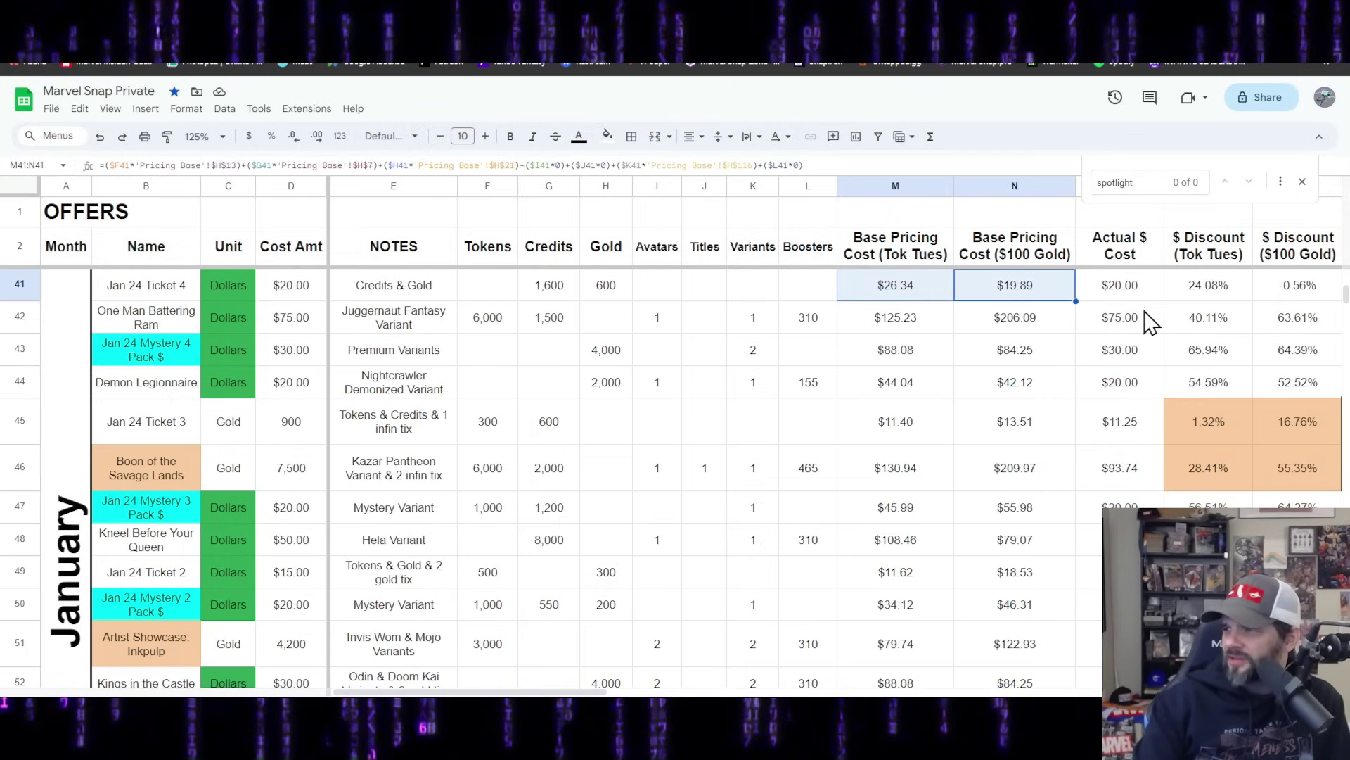
{"action": "left_click_drag", "start_coordinate": [526, 691], "coordinate": [607, 692]}
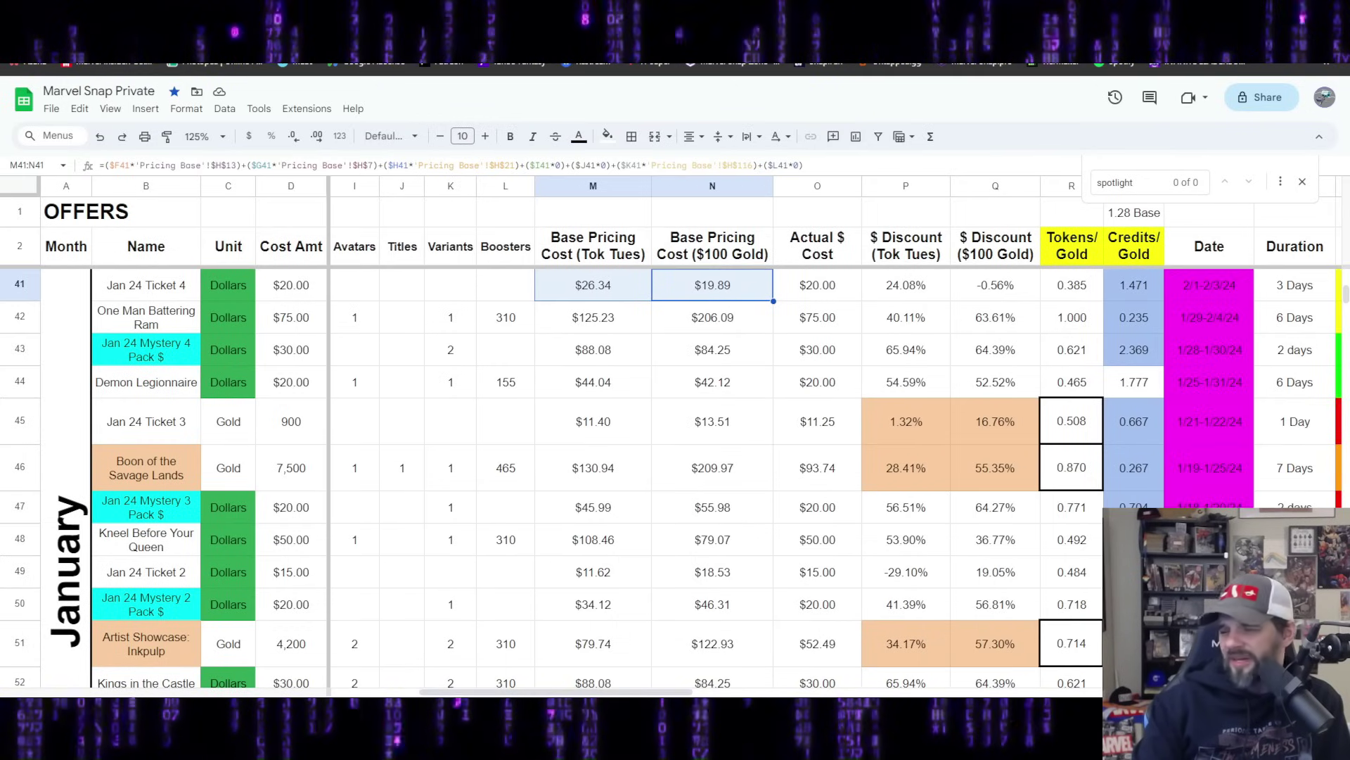
{"action": "left_click_drag", "start_coordinate": [654, 692], "coordinate": [536, 692]}
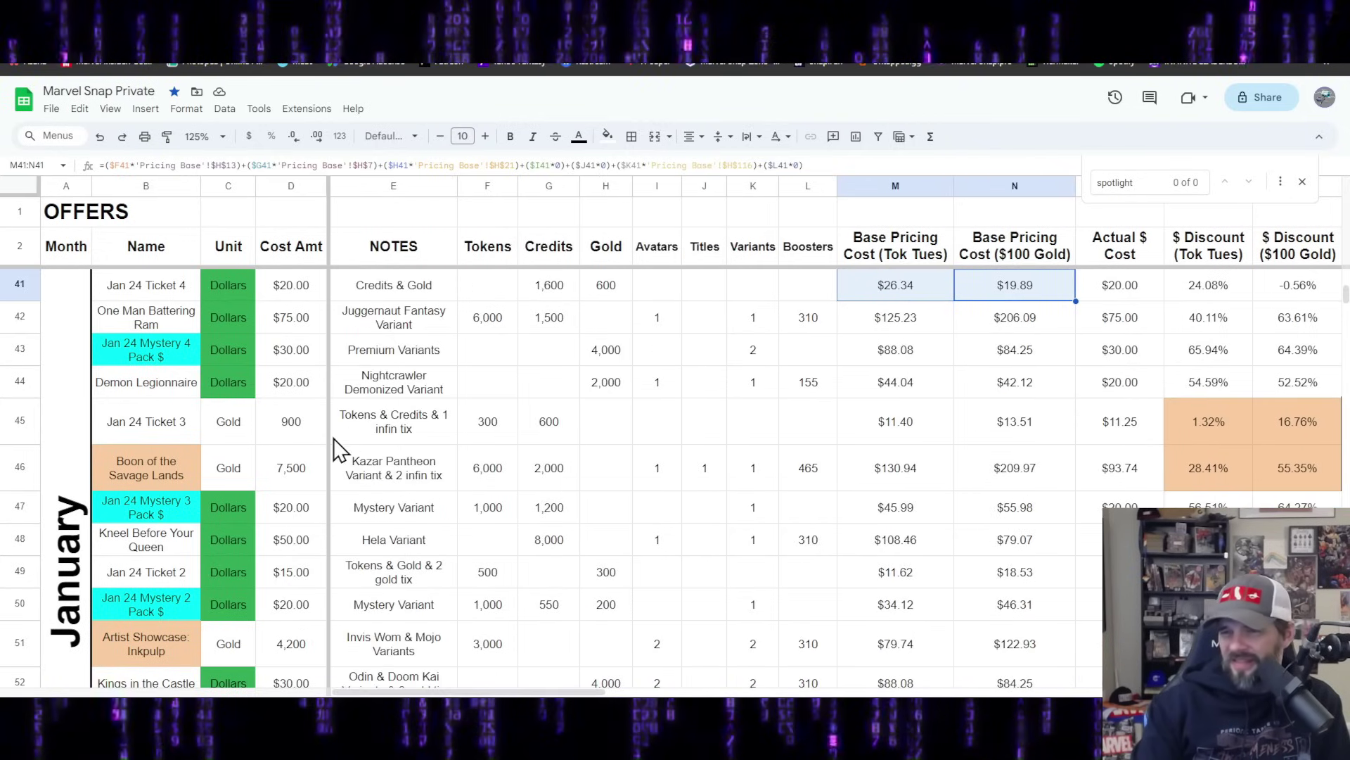
Step: Review the Jan 24 Ticket 4v2 row, including its credits and gold, discounts and value ratios
{"action": "scroll", "coordinate": [275, 408], "scroll_direction": "up", "scroll_amount": 1}
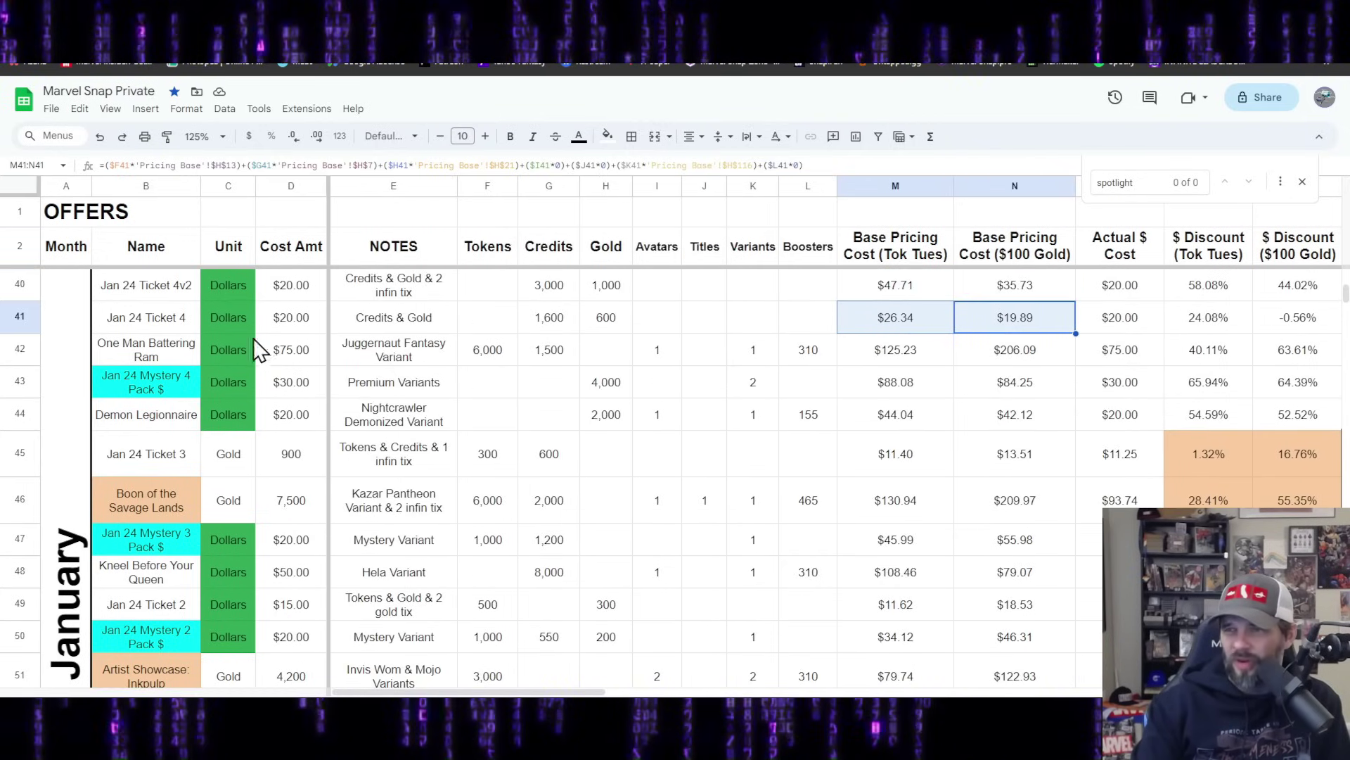
{"action": "left_click", "coordinate": [20, 285]}
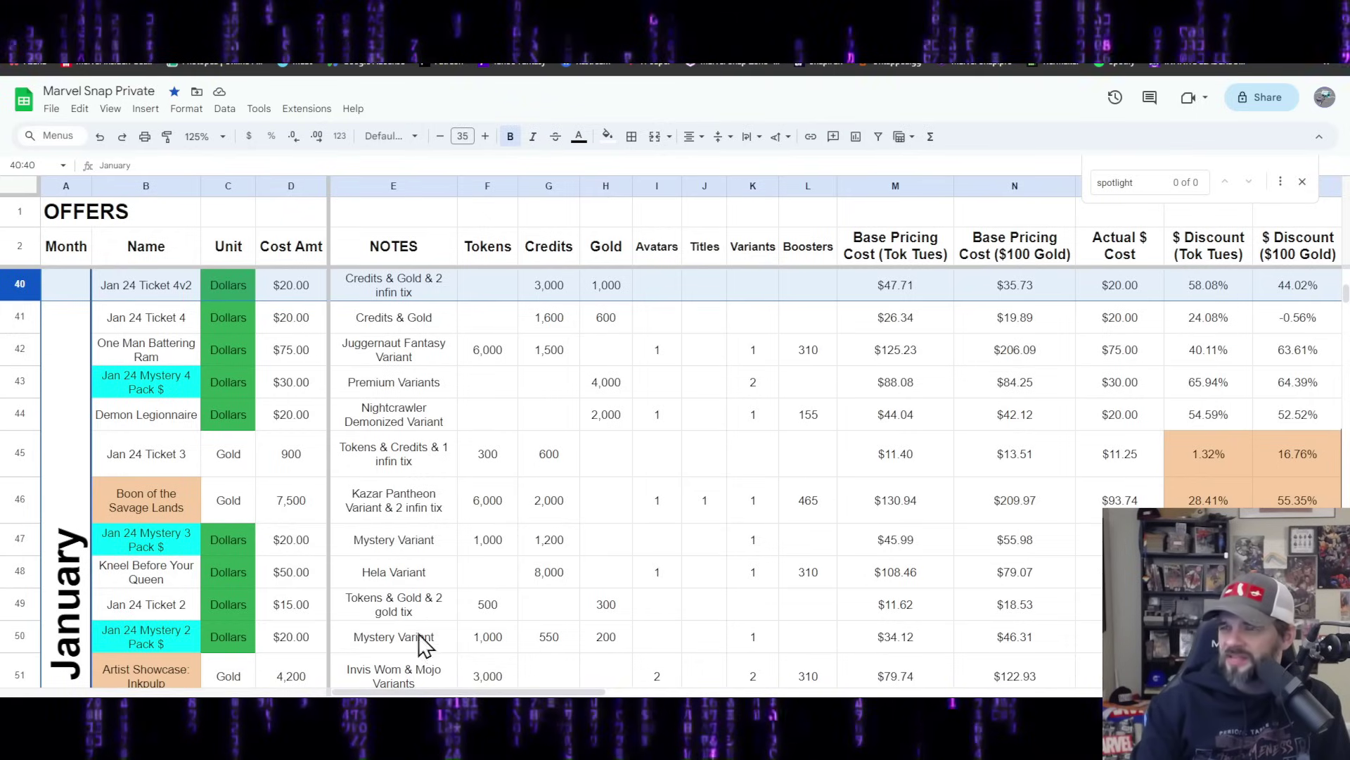
{"action": "left_click_drag", "start_coordinate": [450, 685], "coordinate": [473, 687]}
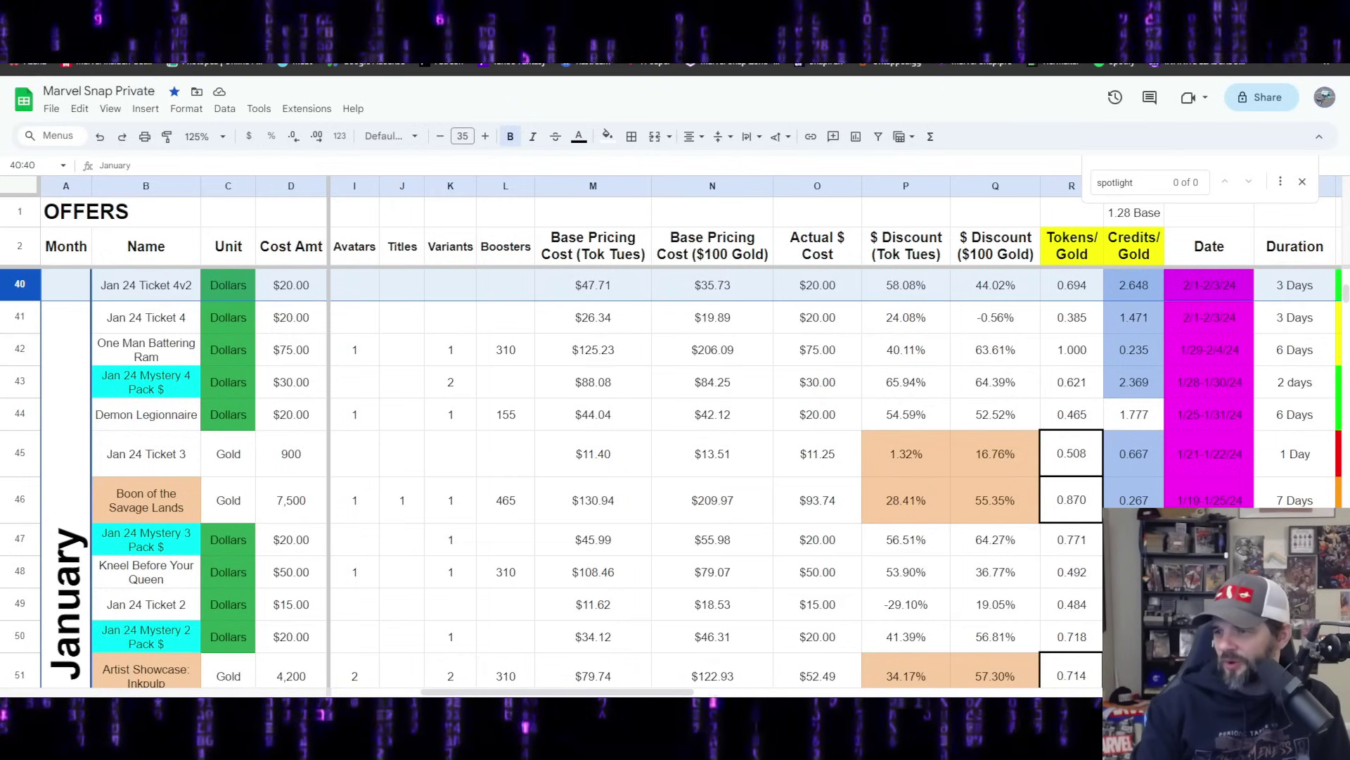
{"action": "left_click_drag", "start_coordinate": [631, 692], "coordinate": [563, 693]}
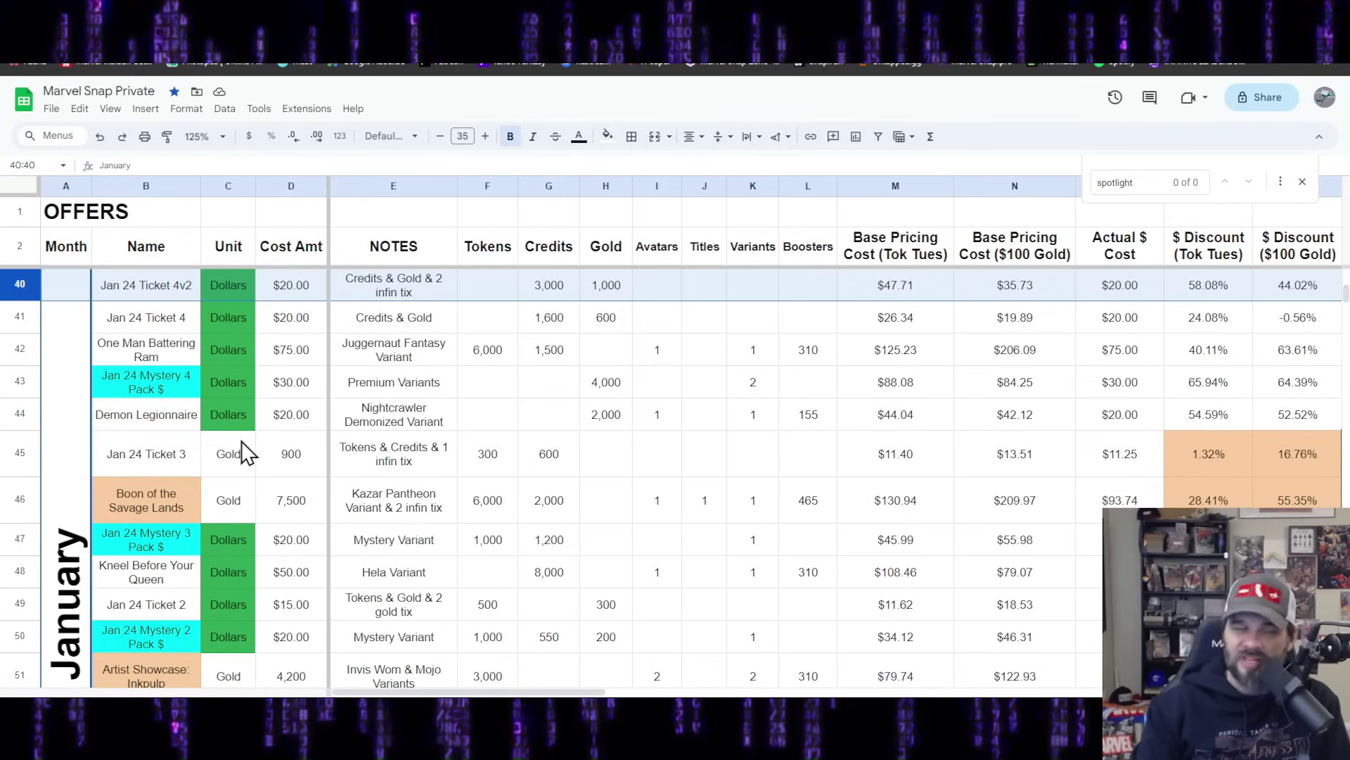
Step: Review the Jan 24 Mystery 5 Pack row, including its contents, base pricing, discounts, ratios and opinion
{"action": "scroll", "coordinate": [243, 443], "scroll_direction": "up", "scroll_amount": 1}
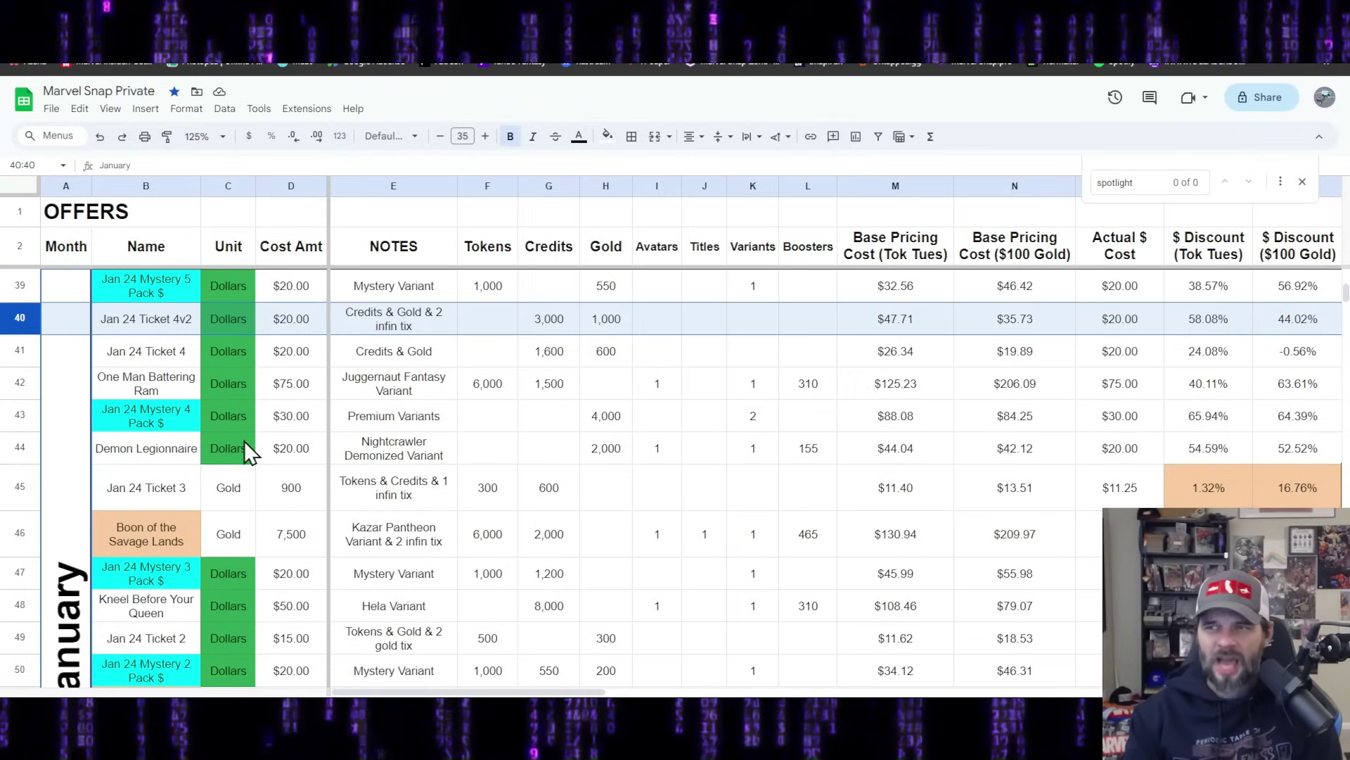
{"action": "left_click", "coordinate": [20, 285]}
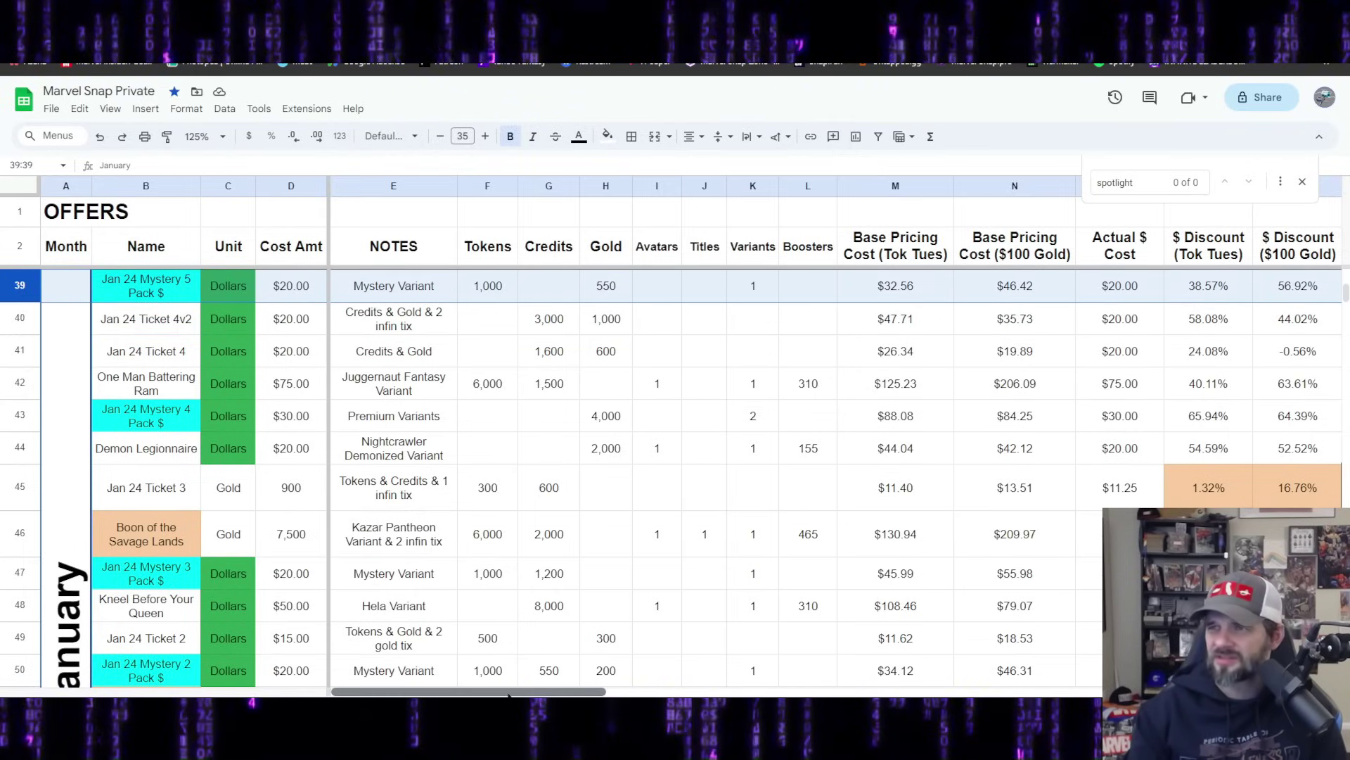
{"action": "left_click_drag", "start_coordinate": [509, 692], "coordinate": [612, 694]}
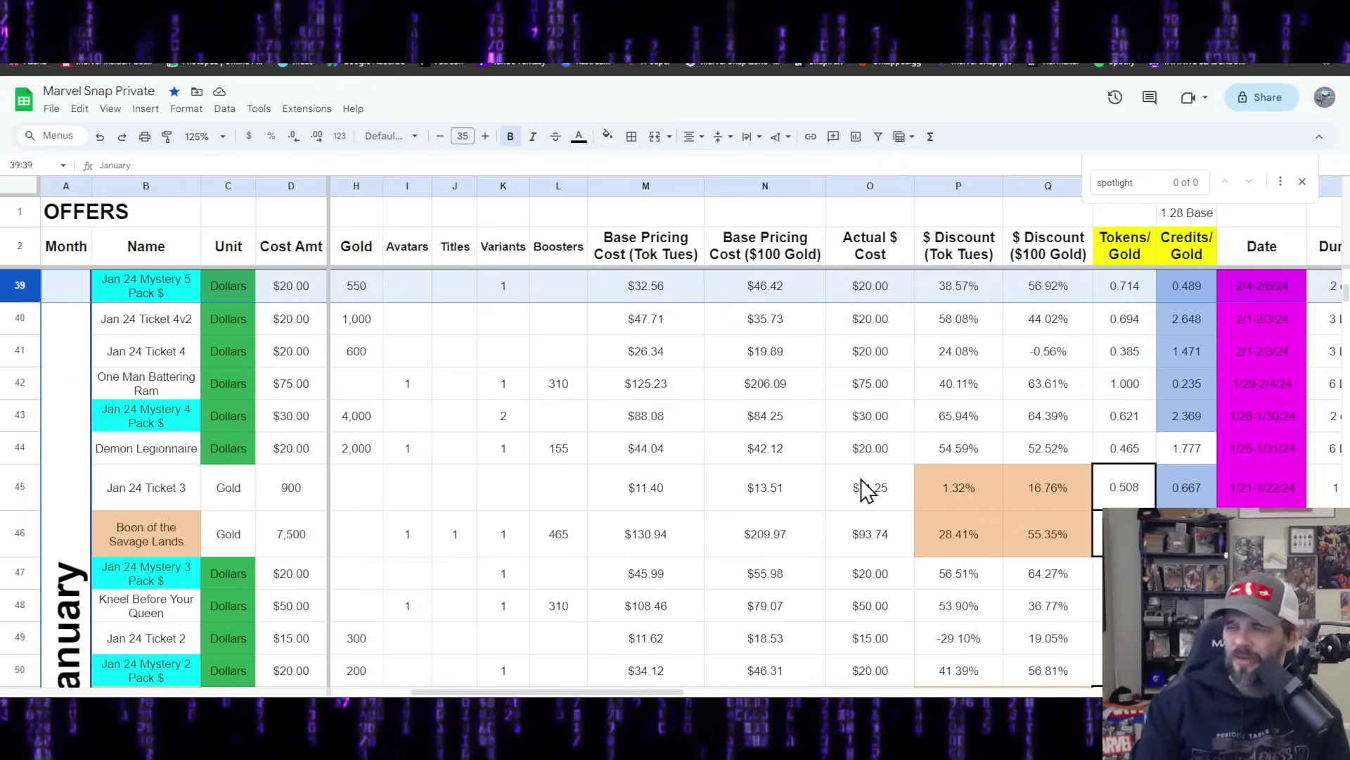
{"action": "scroll", "coordinate": [545, 689], "scroll_direction": "right", "scroll_amount": 3}
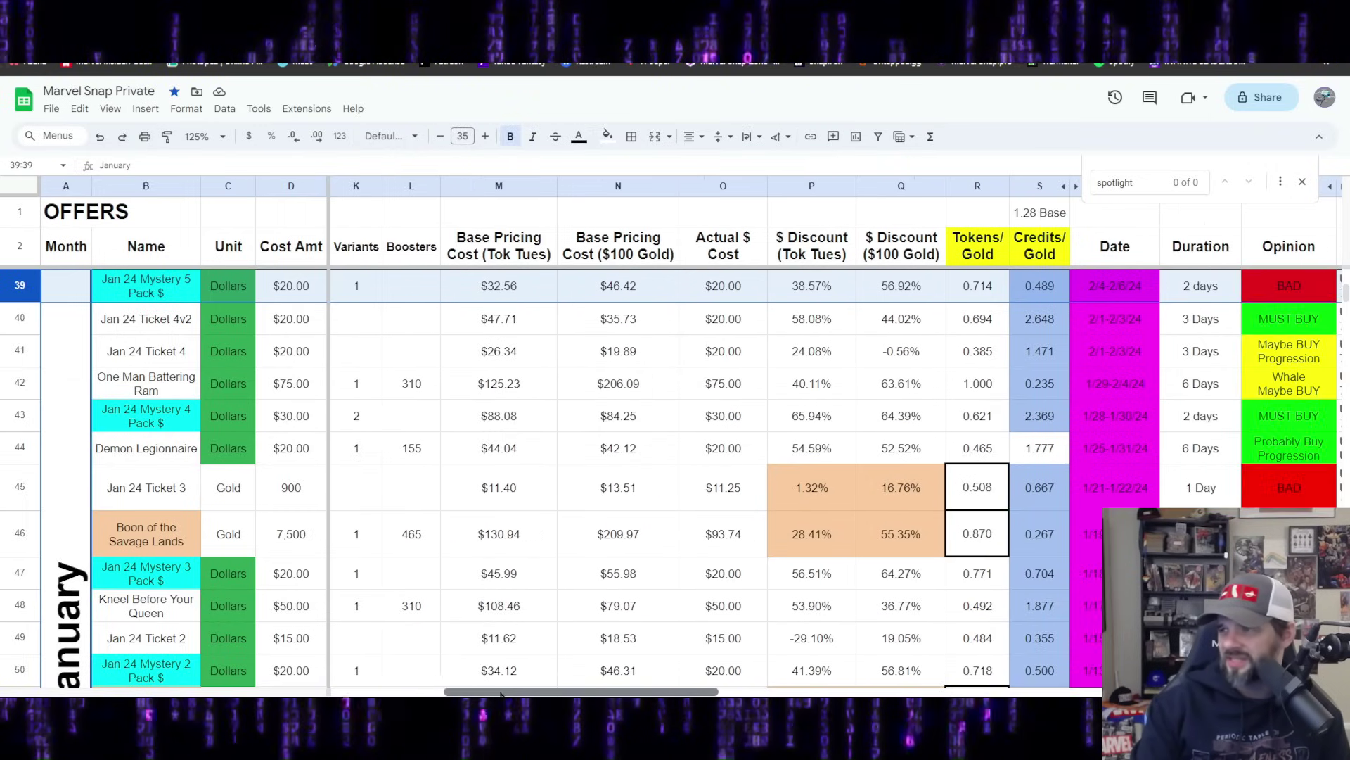
Step: Check the Tokens/Gold and Credits/Gold ratios of the Jan 24 Mystery 5 Pack
{"action": "left_click_drag", "start_coordinate": [980, 286], "coordinate": [1040, 289]}
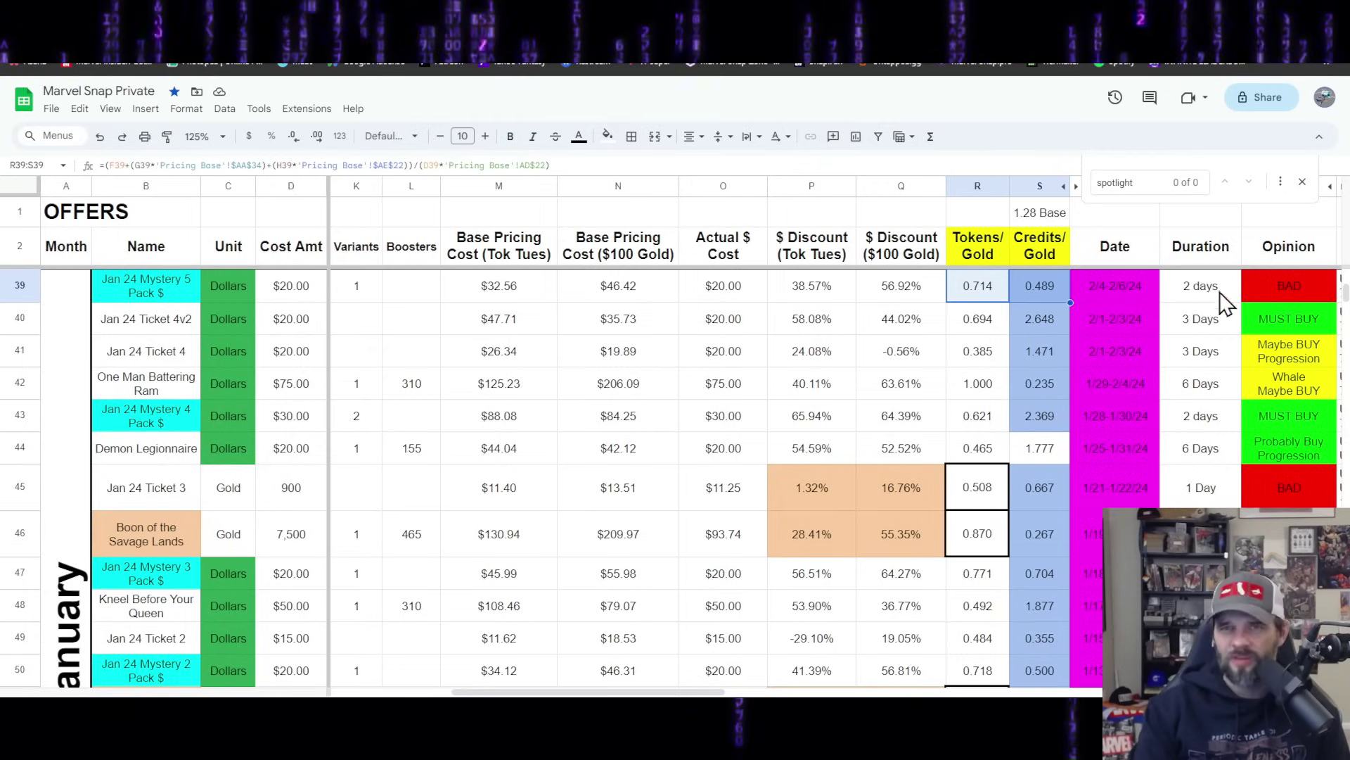
{"action": "scroll", "coordinate": [460, 641], "scroll_direction": "left", "scroll_amount": 5}
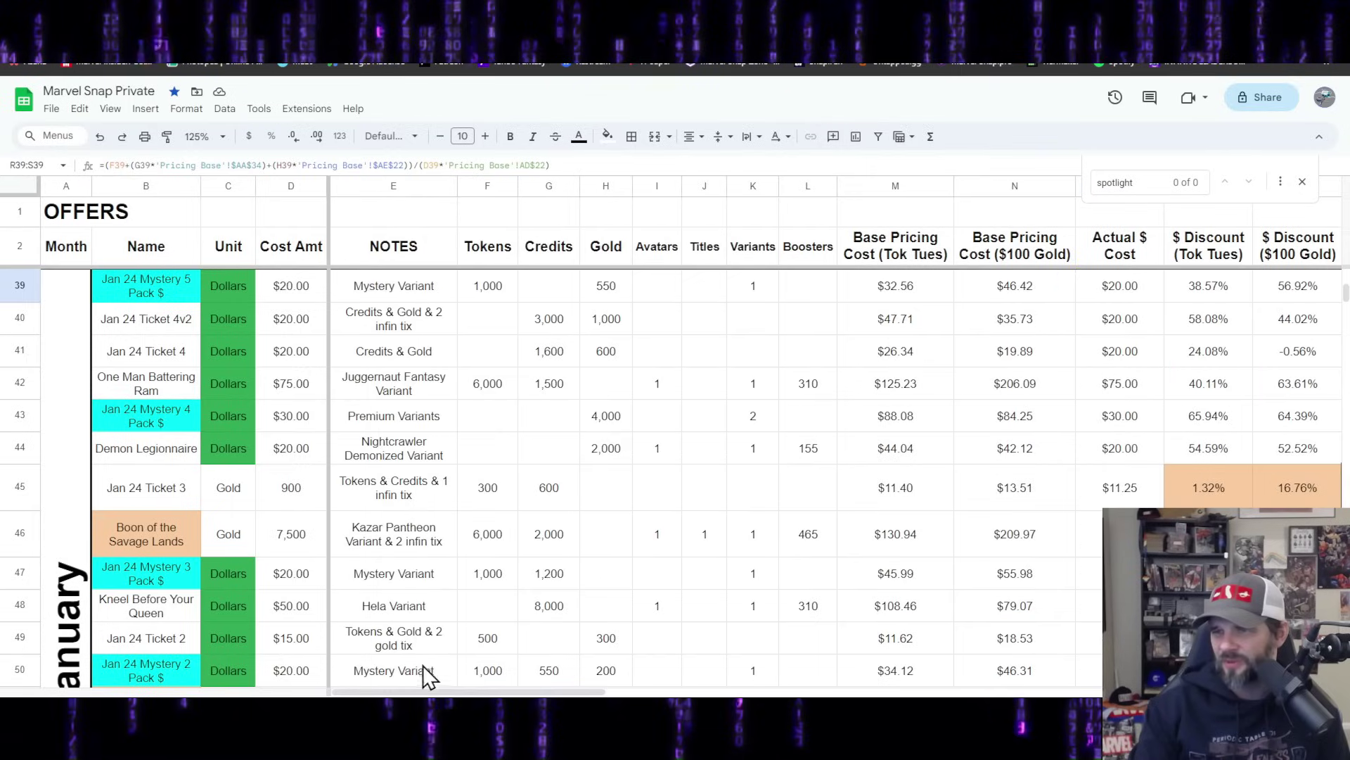
Step: Examine the earliest February offers, from Well-Suited Superheroine up to Feb 24 Mystery 2 Pack, including contents, discounts and opinion colours
{"action": "scroll", "coordinate": [443, 630], "scroll_direction": "up", "scroll_amount": 1}
{"action": "scroll", "coordinate": [443, 629], "scroll_direction": "up", "scroll_amount": 5}
{"action": "scroll", "coordinate": [452, 619], "scroll_direction": "down", "scroll_amount": 1}
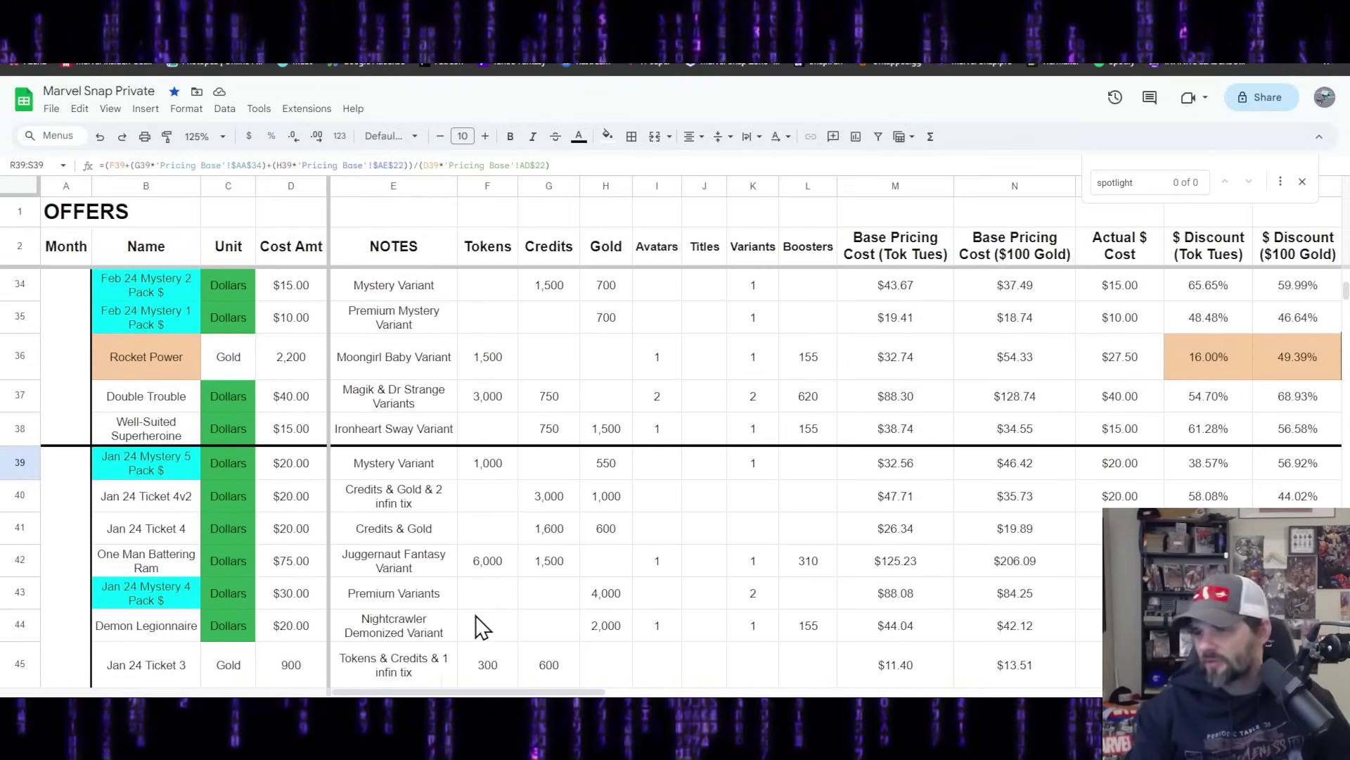
{"action": "left_click", "coordinate": [422, 673]}
{"action": "left_click_drag", "start_coordinate": [431, 692], "coordinate": [581, 692]}
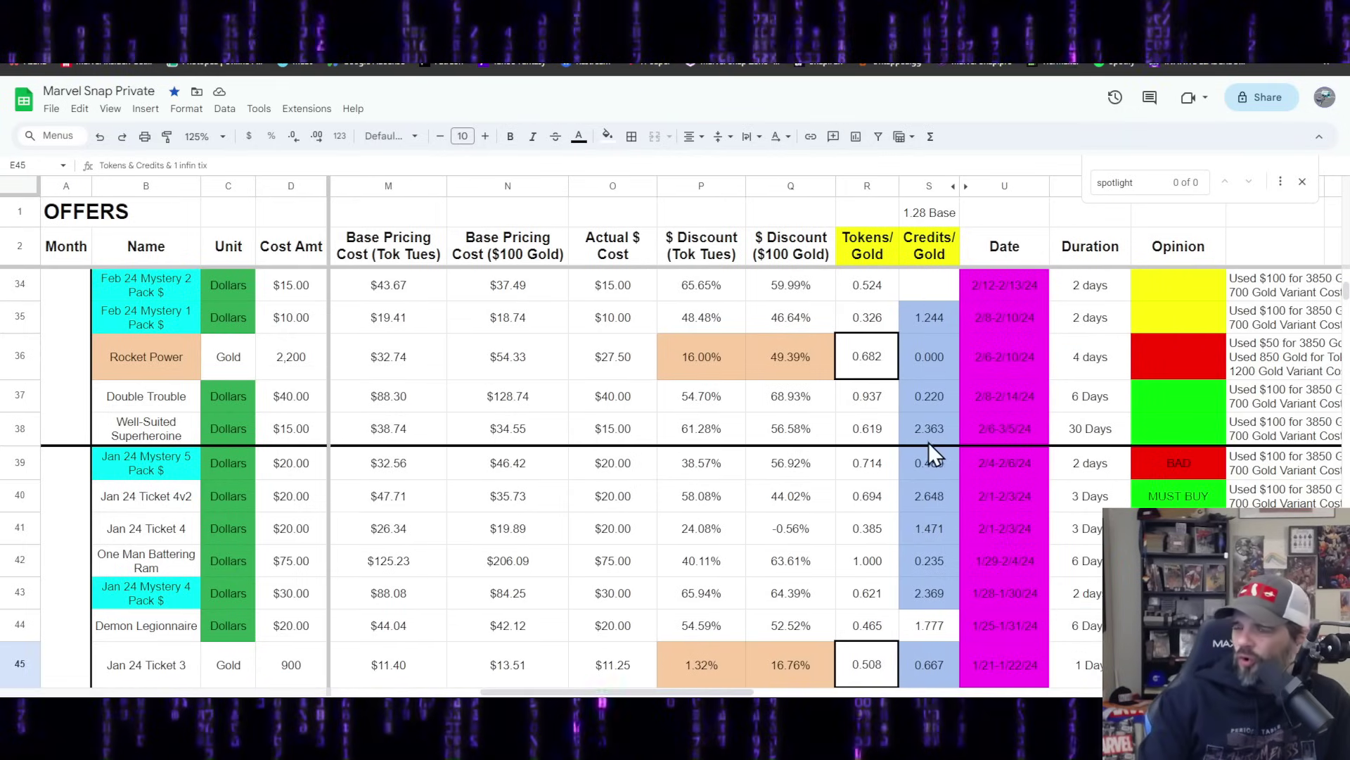
{"action": "left_click_drag", "start_coordinate": [1153, 427], "coordinate": [1160, 302]}
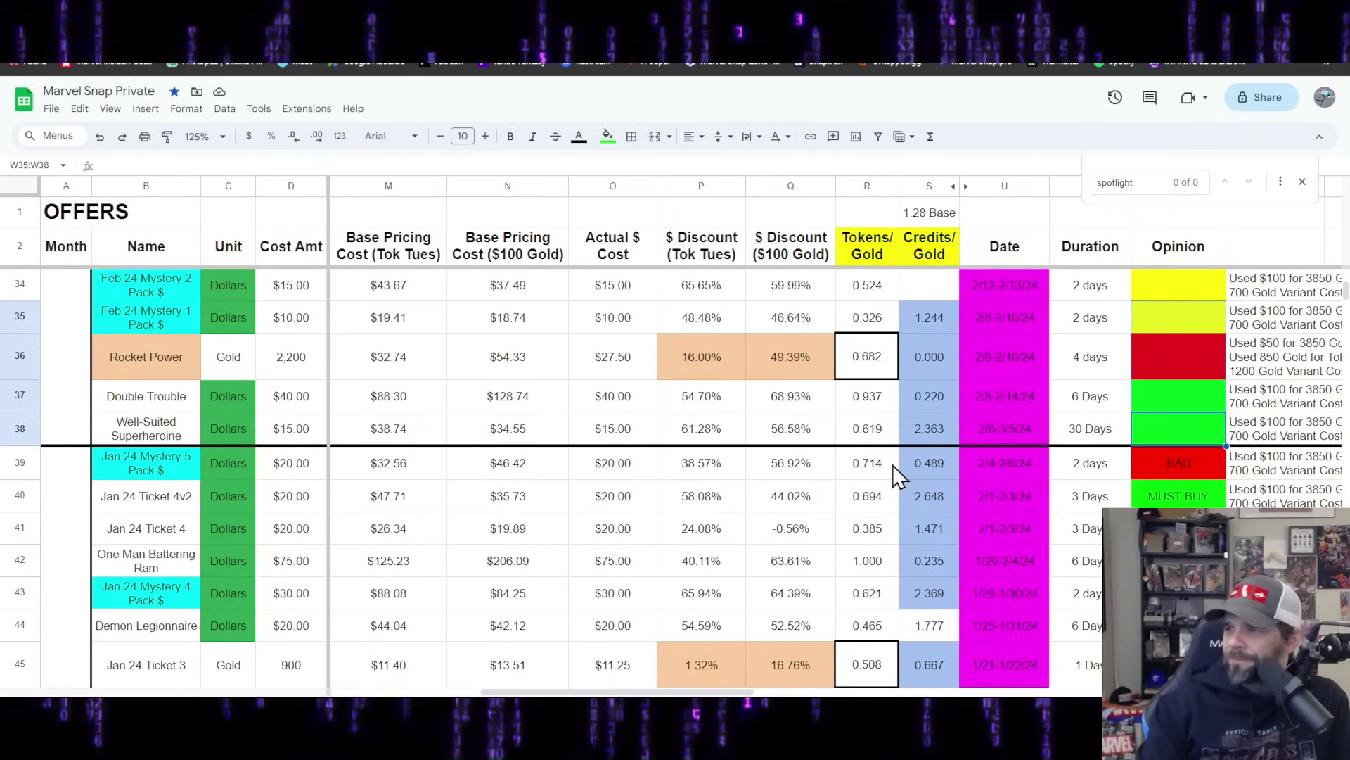
Step: Check the Credits/Gold ratio of Well-Suited Superheroine and the Tokens/Gold ratio of Double Trouble
{"action": "left_click", "coordinate": [929, 428]}
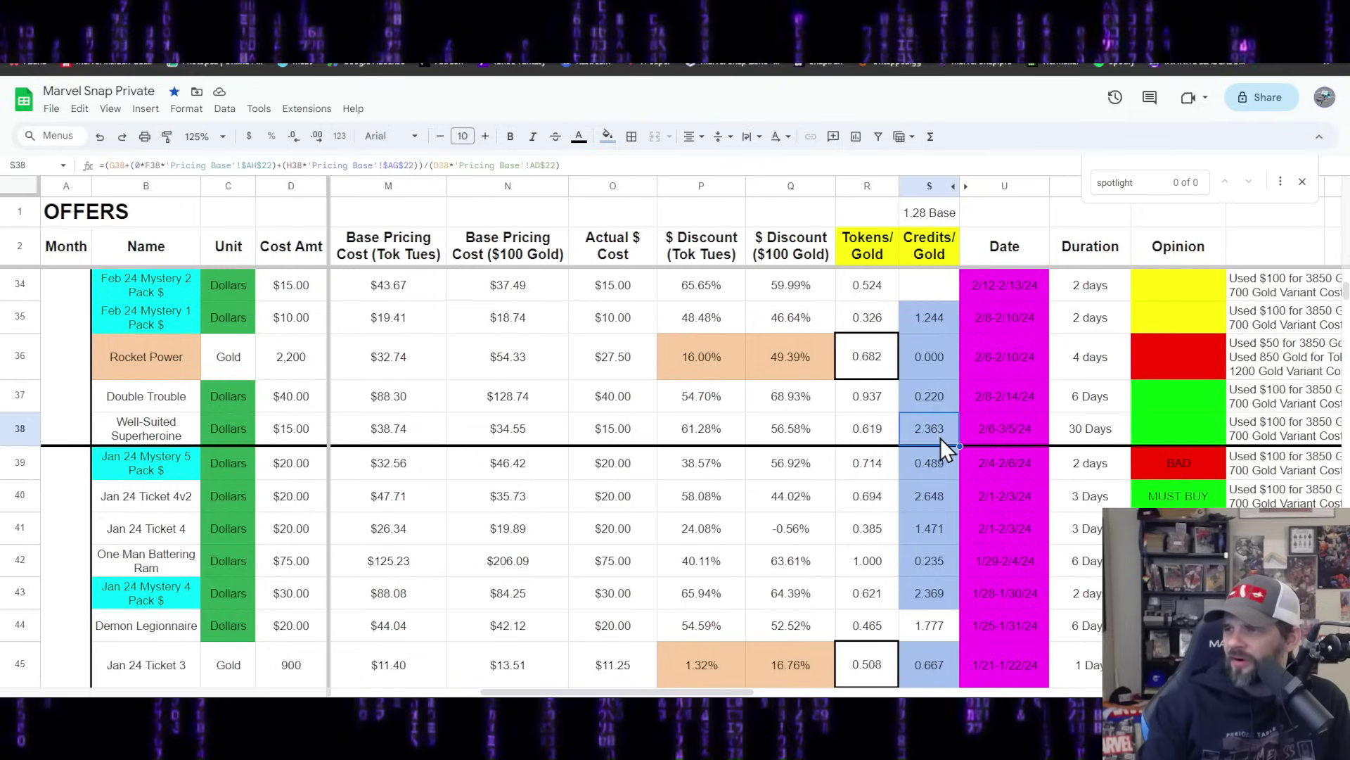
{"action": "scroll", "coordinate": [893, 412], "scroll_direction": "up", "scroll_amount": 1}
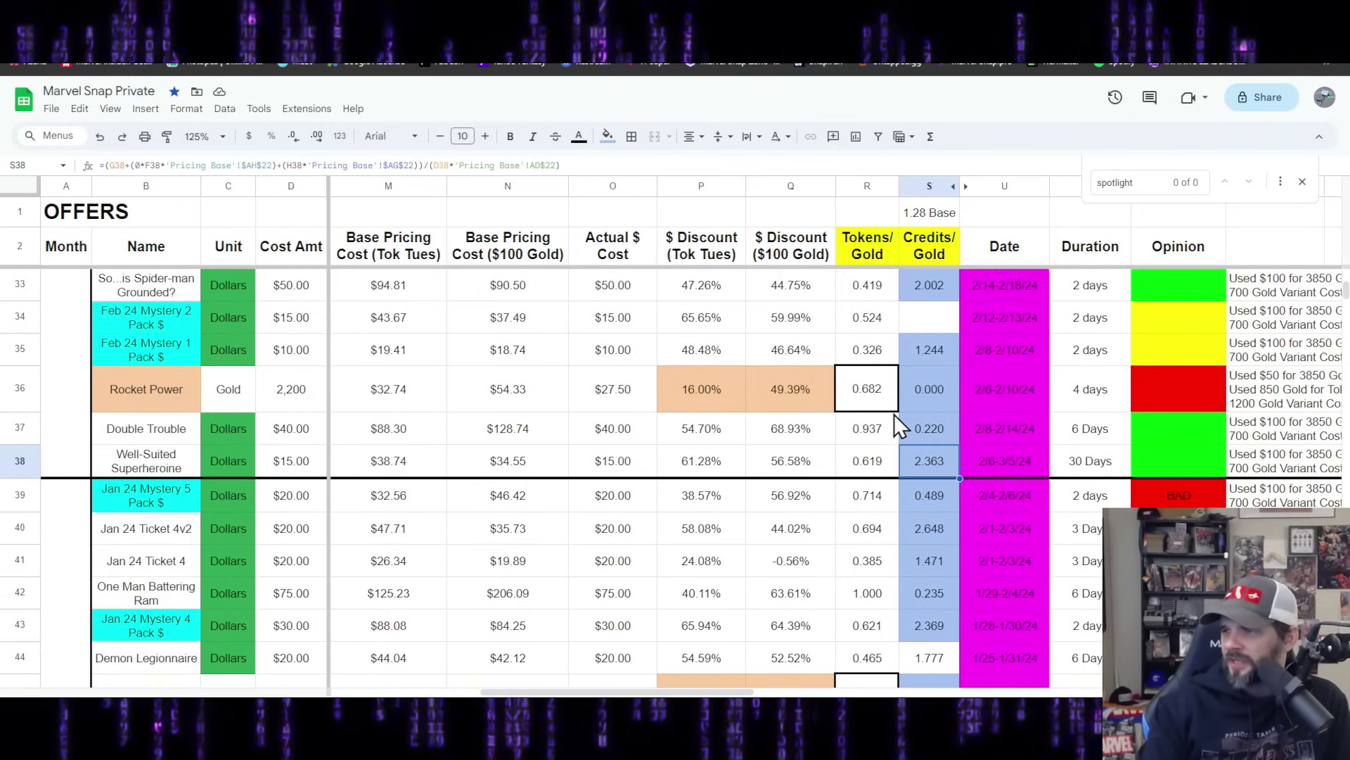
{"action": "left_click", "coordinate": [893, 417]}
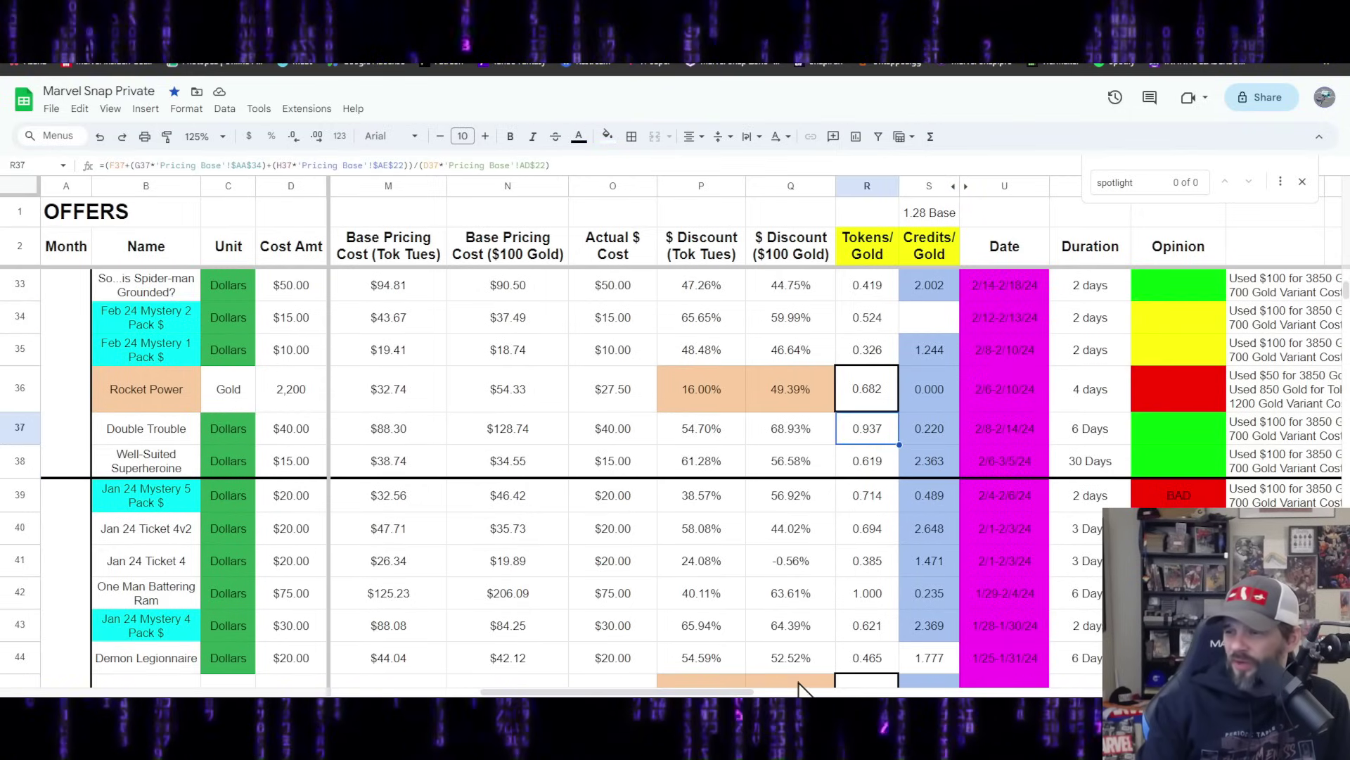
{"action": "mouse_move", "coordinate": [729, 693]}
{"action": "left_mouse_down"}
{"action": "mouse_move", "coordinate": [624, 691]}
{"action": "mouse_move", "coordinate": [751, 689]}
{"action": "left_mouse_up"}
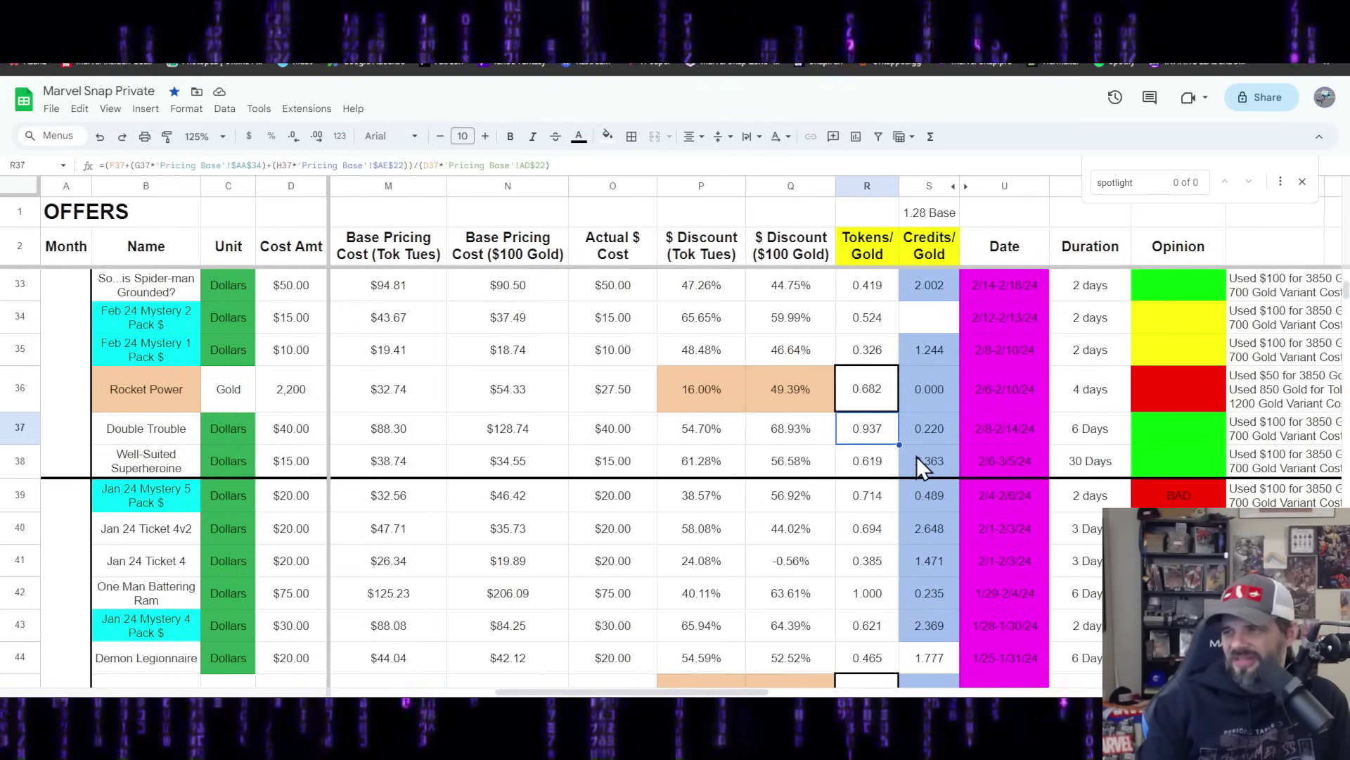
Step: Check both value ratios of Rocket Power and the Credits/Gold ratio of So...is Spider-man Grounded?
{"action": "scroll", "coordinate": [917, 455], "scroll_direction": "up", "scroll_amount": 1}
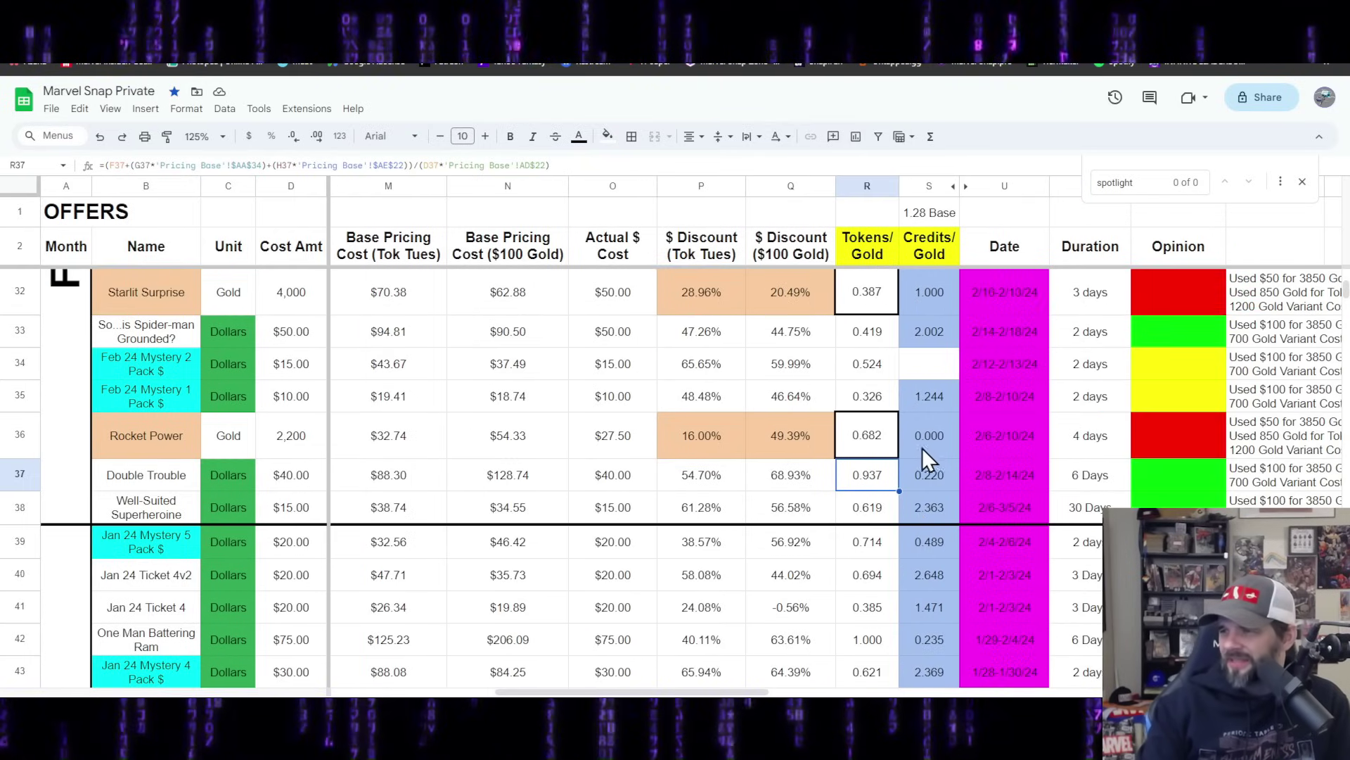
{"action": "left_click_drag", "start_coordinate": [922, 447], "coordinate": [877, 450]}
{"action": "scroll", "coordinate": [906, 442], "scroll_direction": "up", "scroll_amount": 1}
{"action": "scroll", "coordinate": [906, 442], "scroll_direction": "up", "scroll_amount": 2}
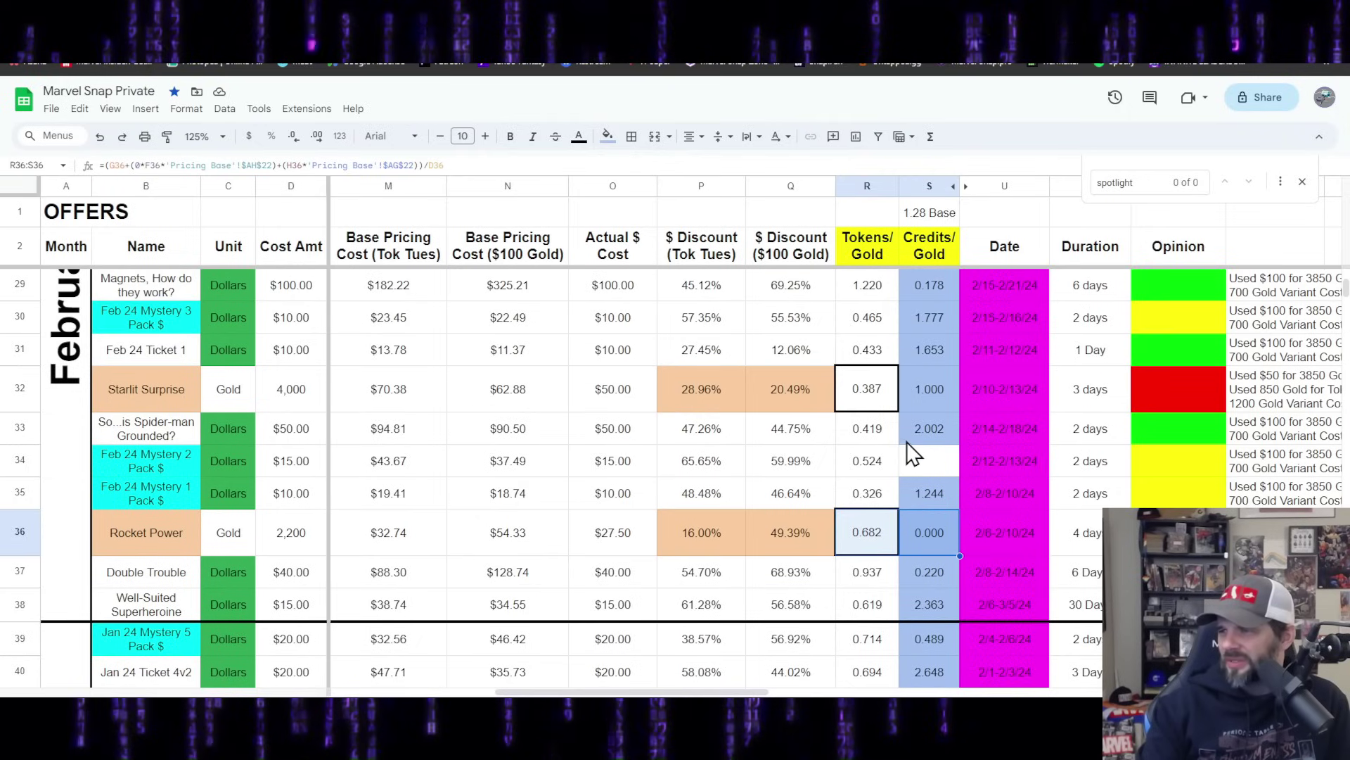
{"action": "left_click", "coordinate": [914, 431]}
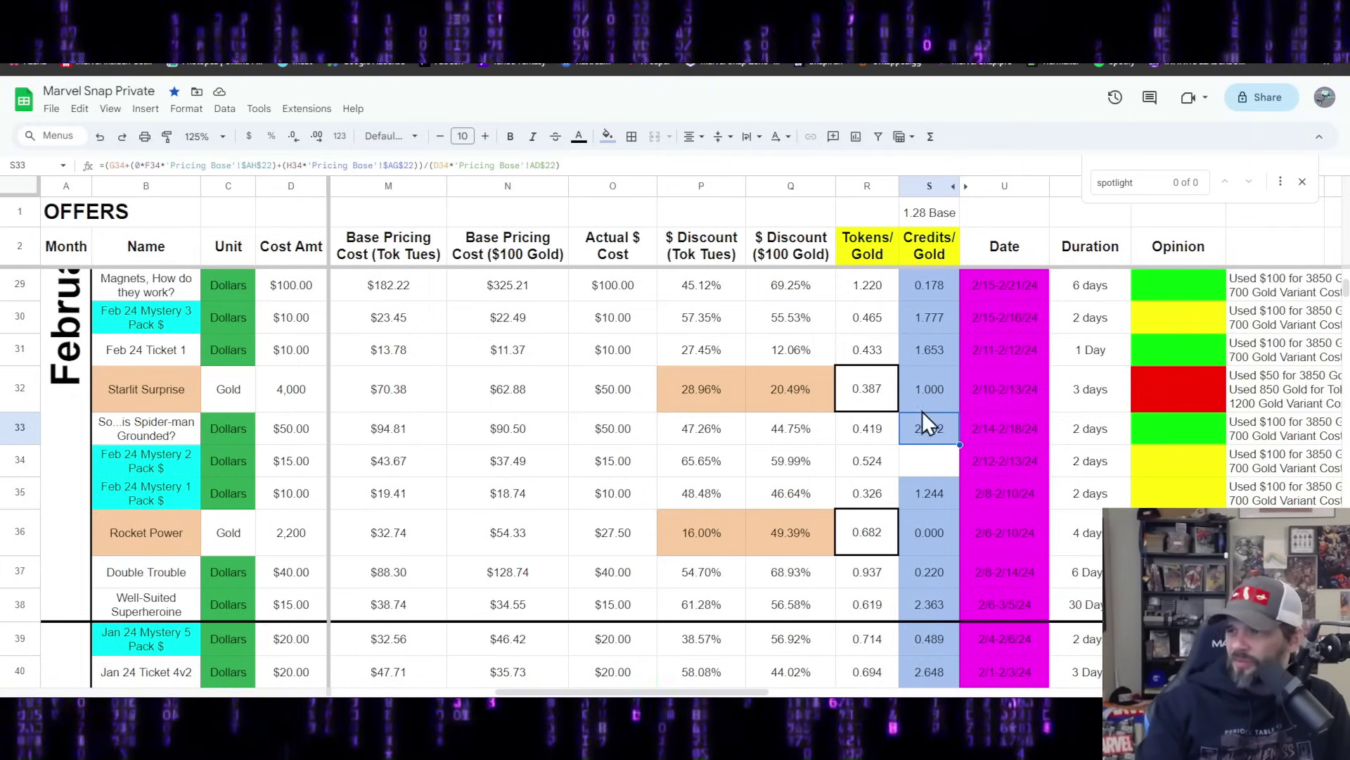
Step: Compare the Credits/Gold ratios of Feb 24 Ticket 1, Feb 24 Mystery 3 Pack and Ready, Aim, Hellfire
{"action": "scroll", "coordinate": [927, 421], "scroll_direction": "up", "scroll_amount": 2}
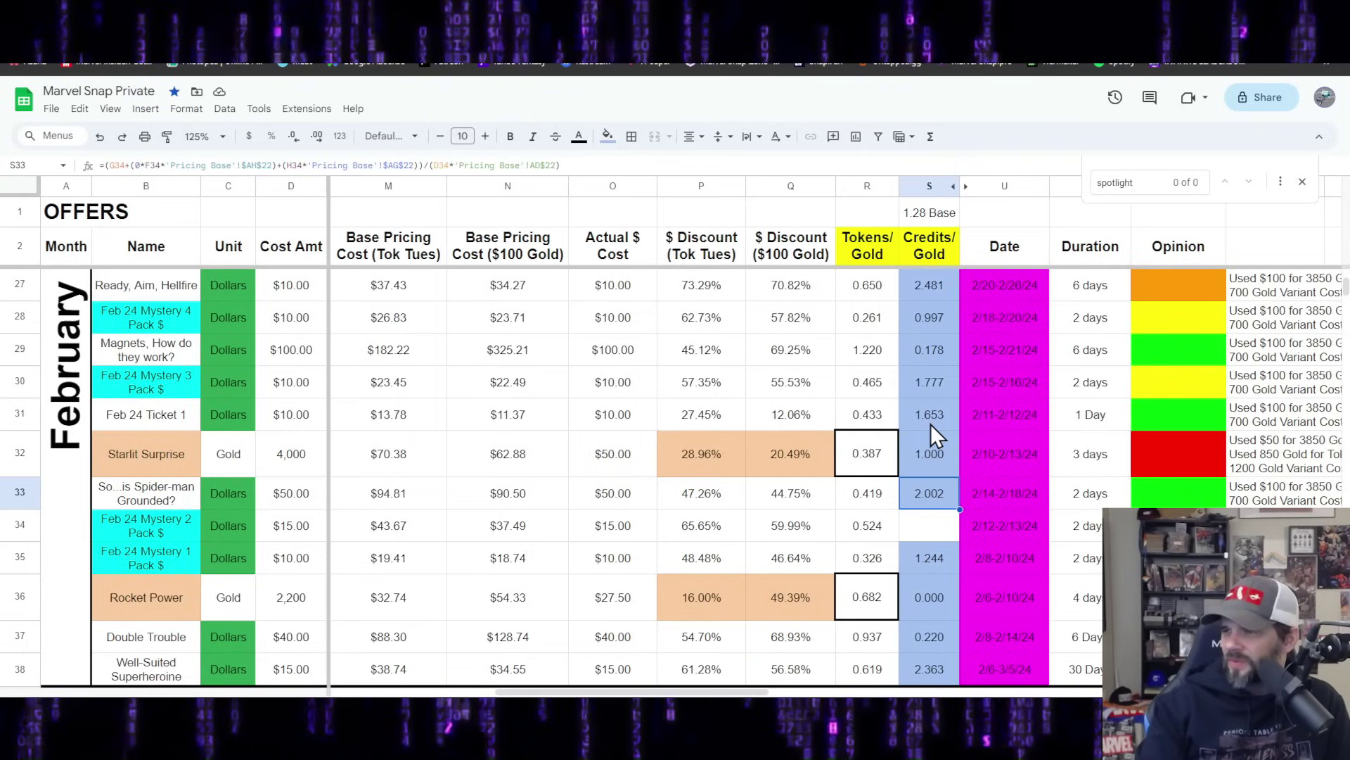
{"action": "left_click_drag", "start_coordinate": [931, 424], "coordinate": [926, 382]}
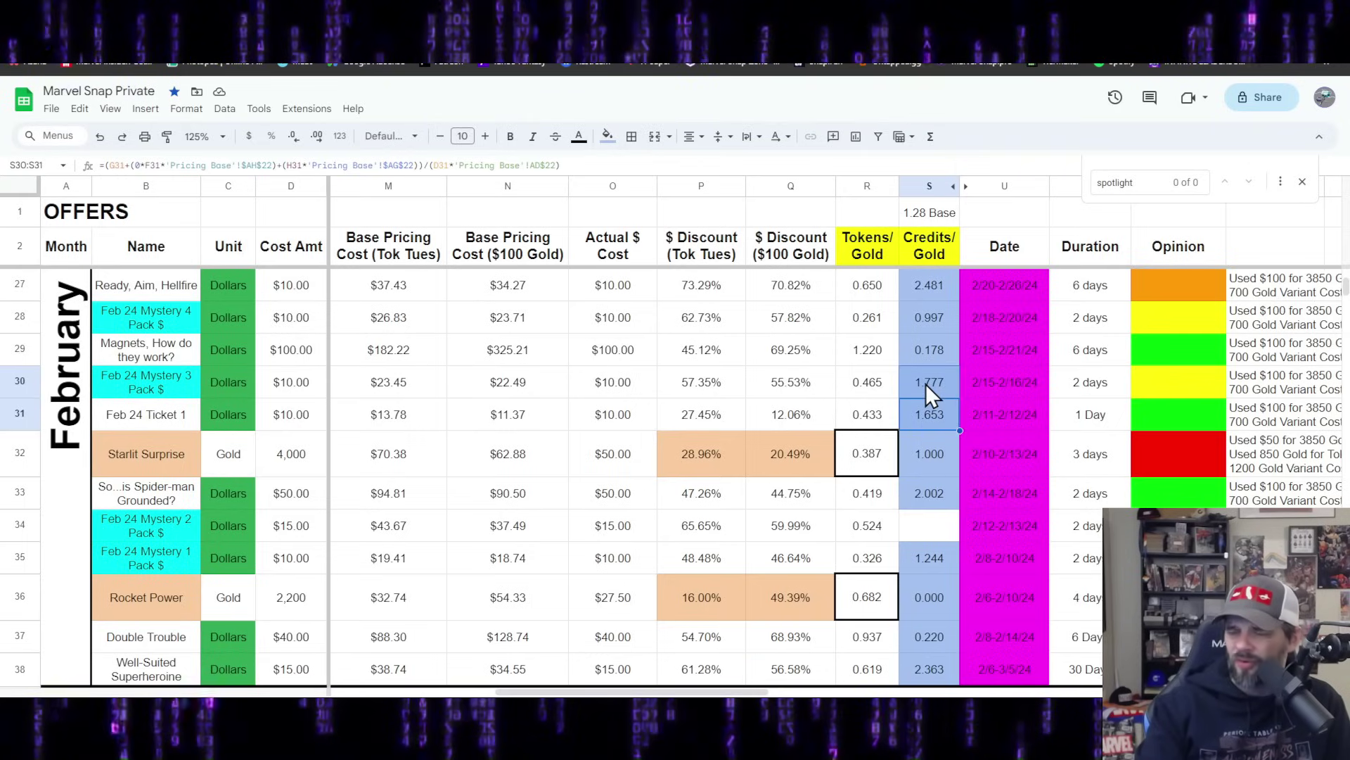
{"action": "scroll", "coordinate": [940, 411], "scroll_direction": "up", "scroll_amount": 1}
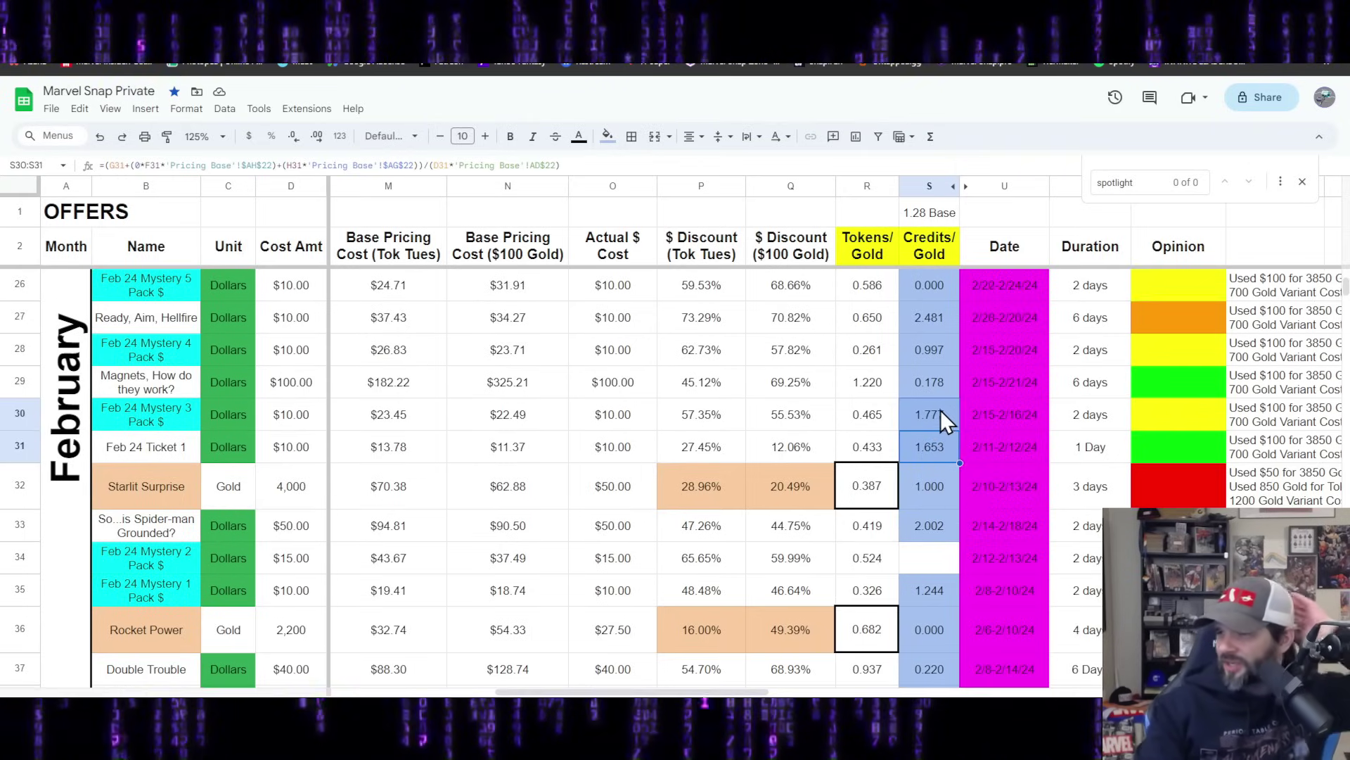
{"action": "left_click", "coordinate": [925, 319]}
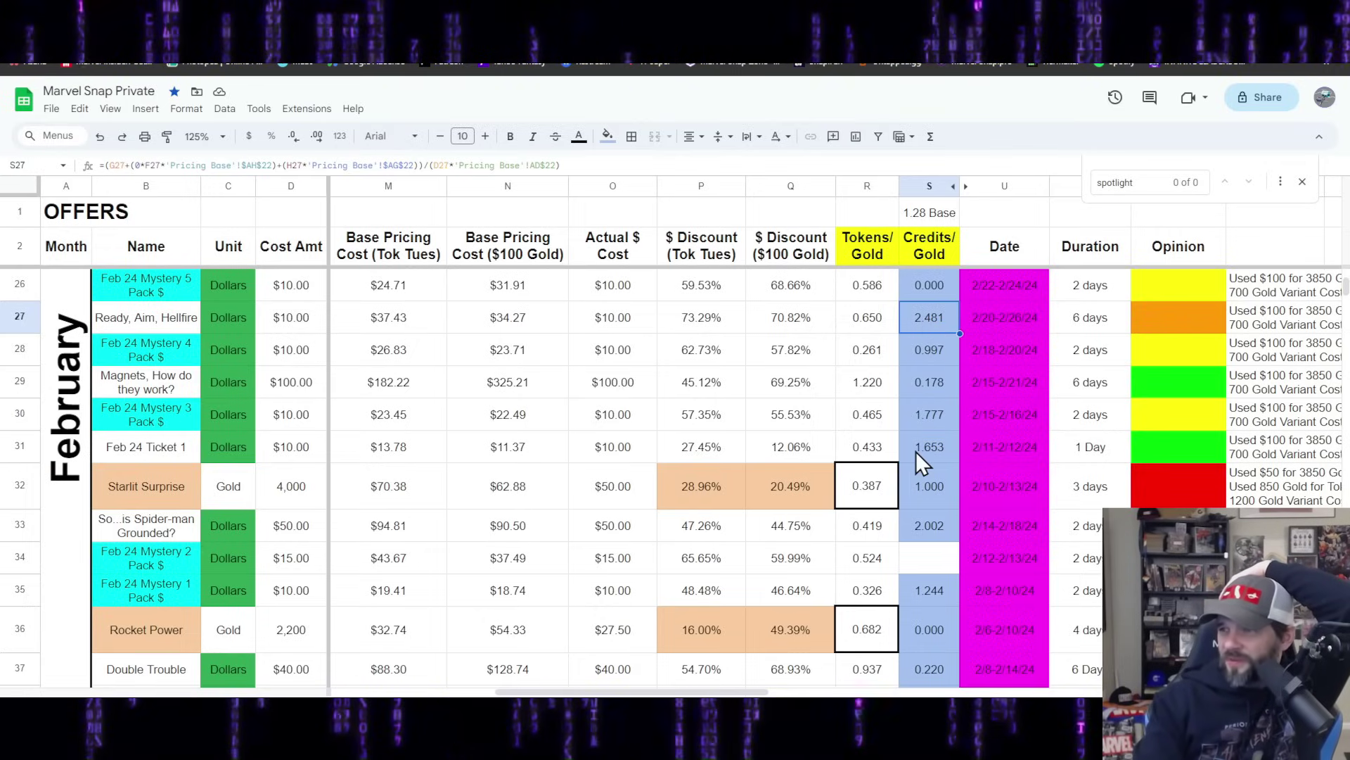
Step: Check the Tokens/Gold ratio of Once and Future Queen and the value ratios of Moon Knight Sonata
{"action": "scroll", "coordinate": [915, 450], "scroll_direction": "up", "scroll_amount": 3}
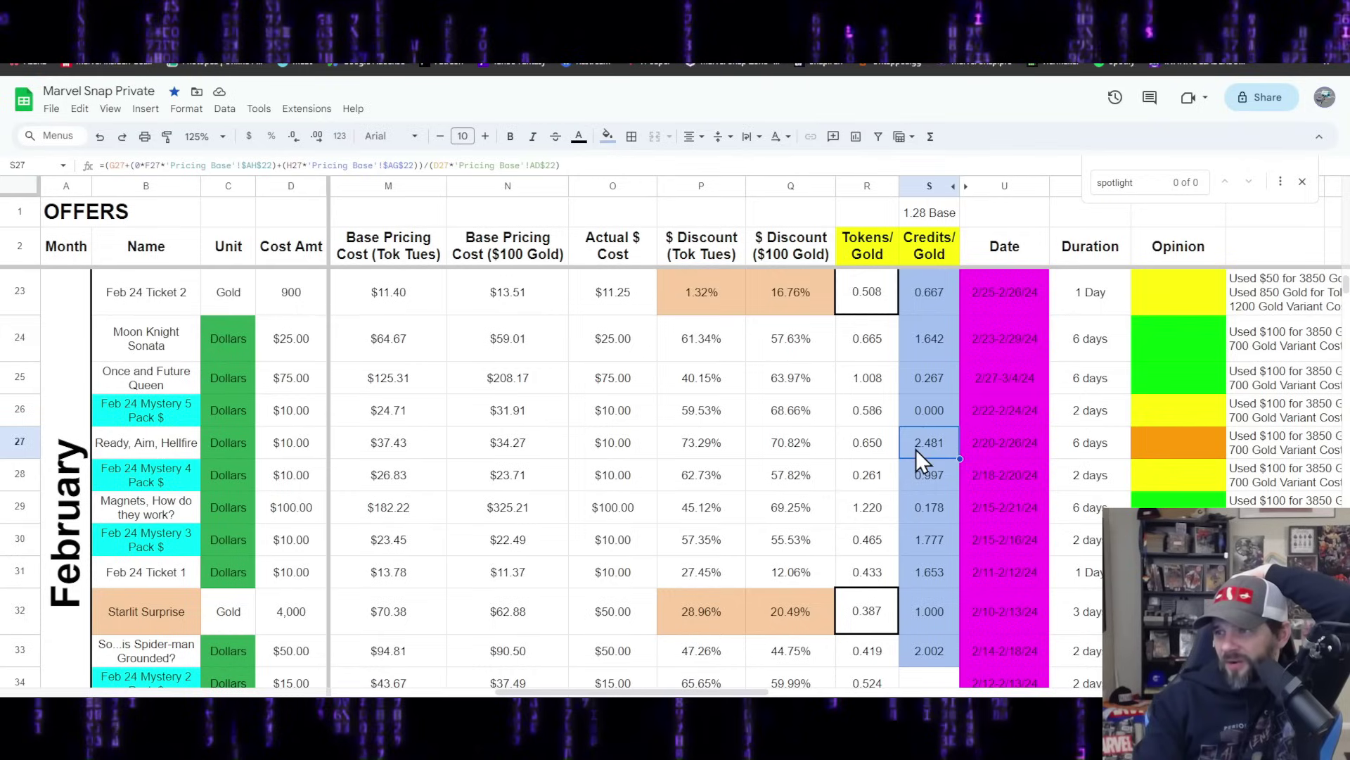
{"action": "left_click", "coordinate": [882, 384]}
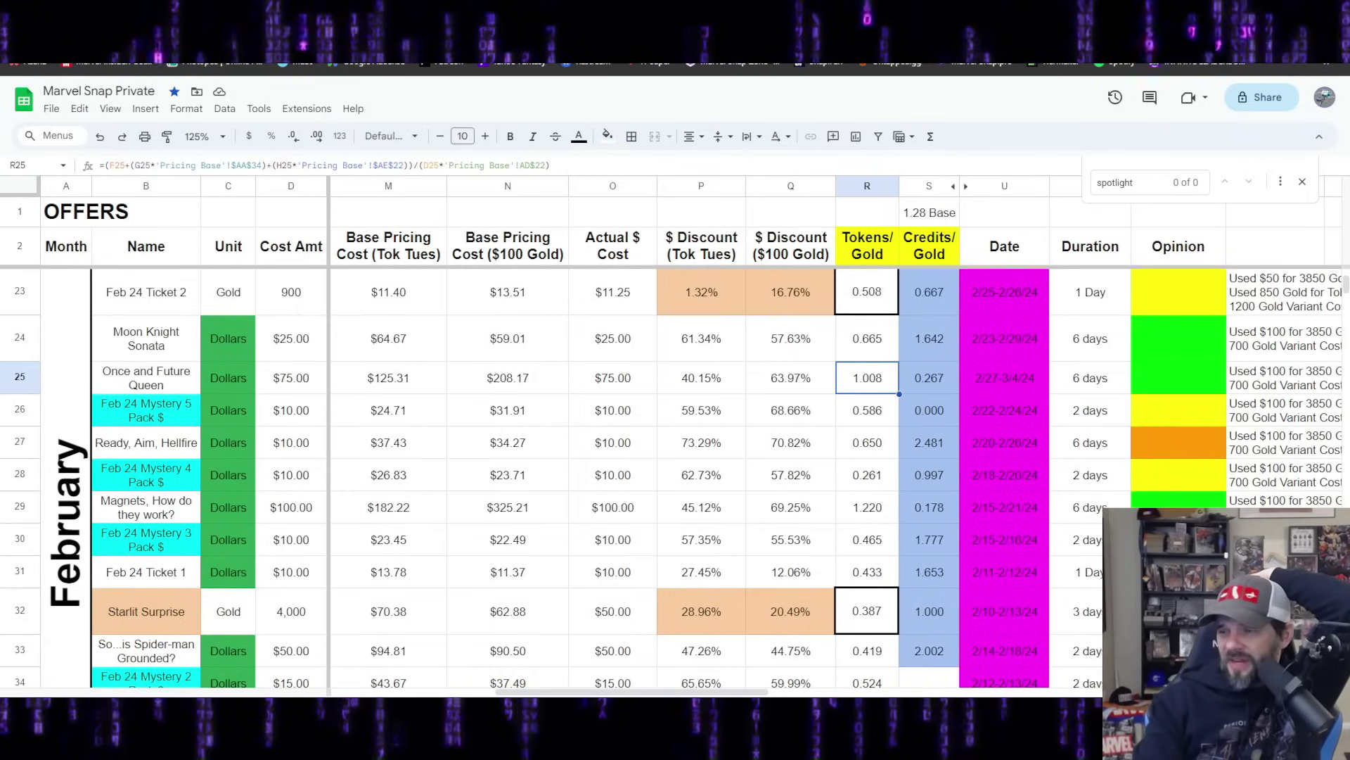
{"action": "left_click_drag", "start_coordinate": [712, 691], "coordinate": [744, 665]}
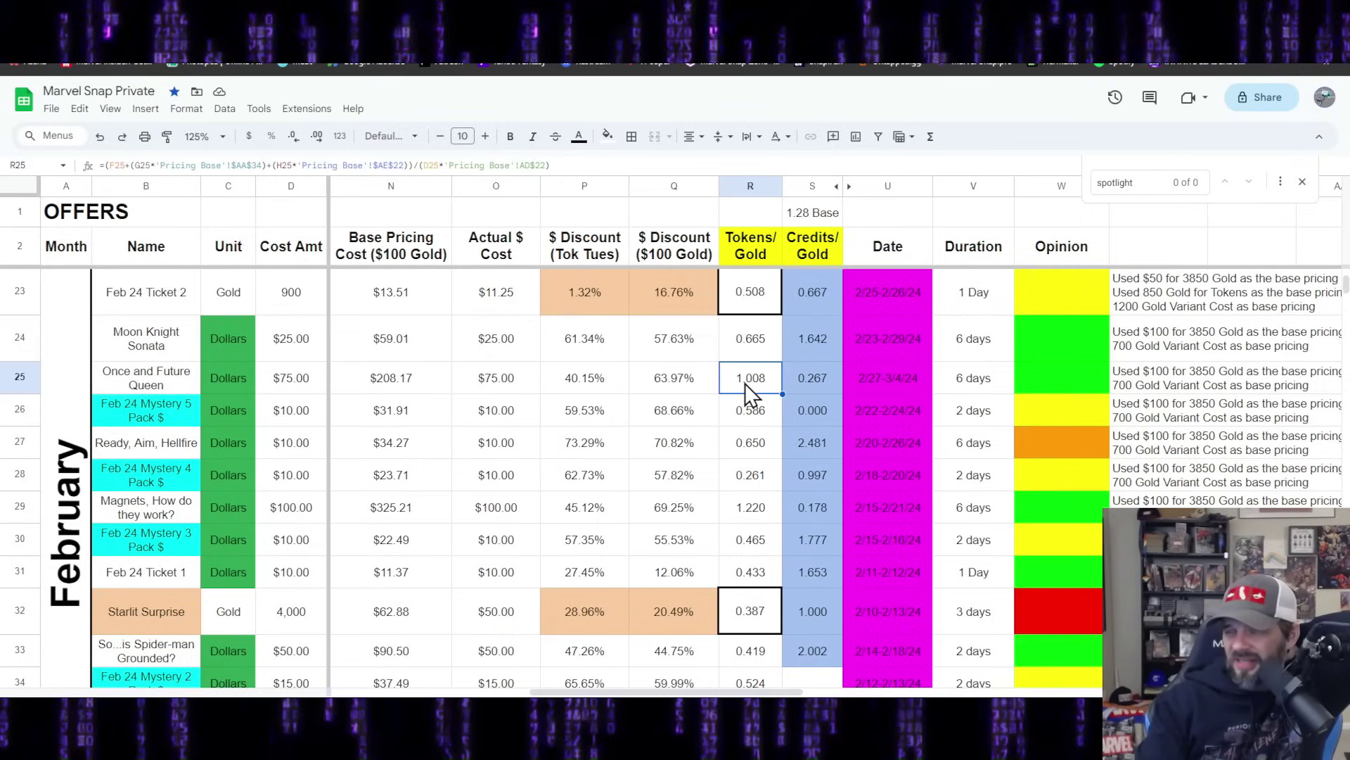
{"action": "scroll", "coordinate": [744, 383], "scroll_direction": "up", "scroll_amount": 2}
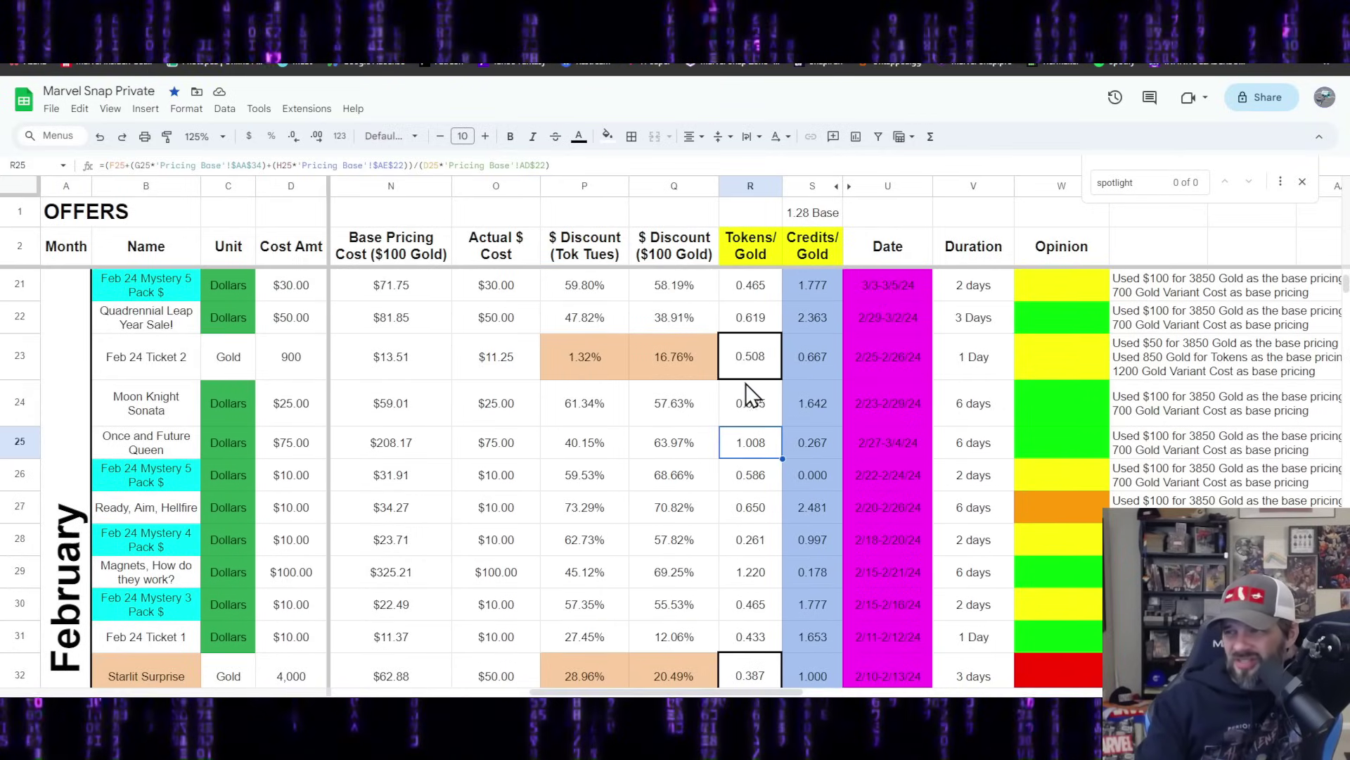
{"action": "left_click_drag", "start_coordinate": [823, 404], "coordinate": [780, 412]}
{"action": "left_click", "coordinate": [809, 416]}
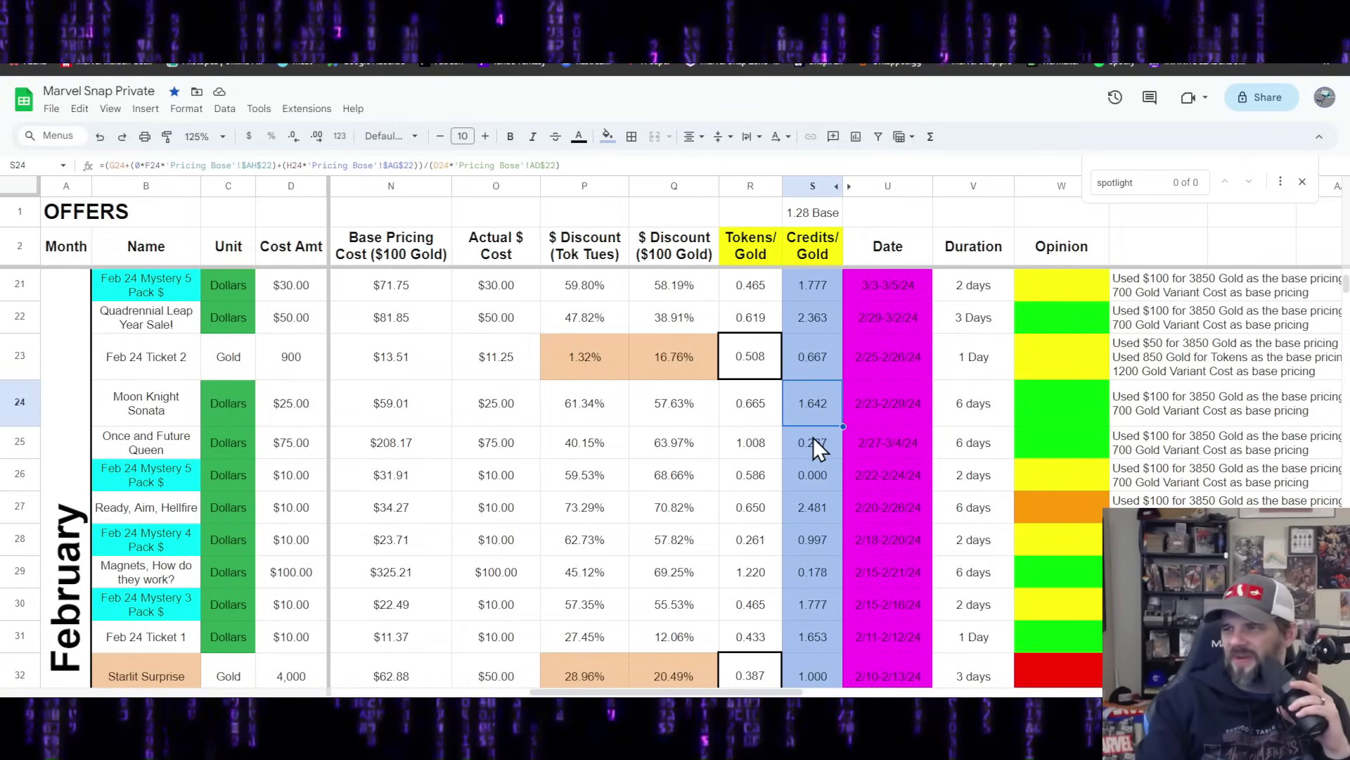
Step: Review the Quadrennial Leap Year Sale and the $30 Feb 24 Mystery 5 Pack, including contents, discounts and Credits/Gold ratios
{"action": "scroll", "coordinate": [813, 440], "scroll_direction": "up", "scroll_amount": 1}
{"action": "left_click", "coordinate": [816, 355]}
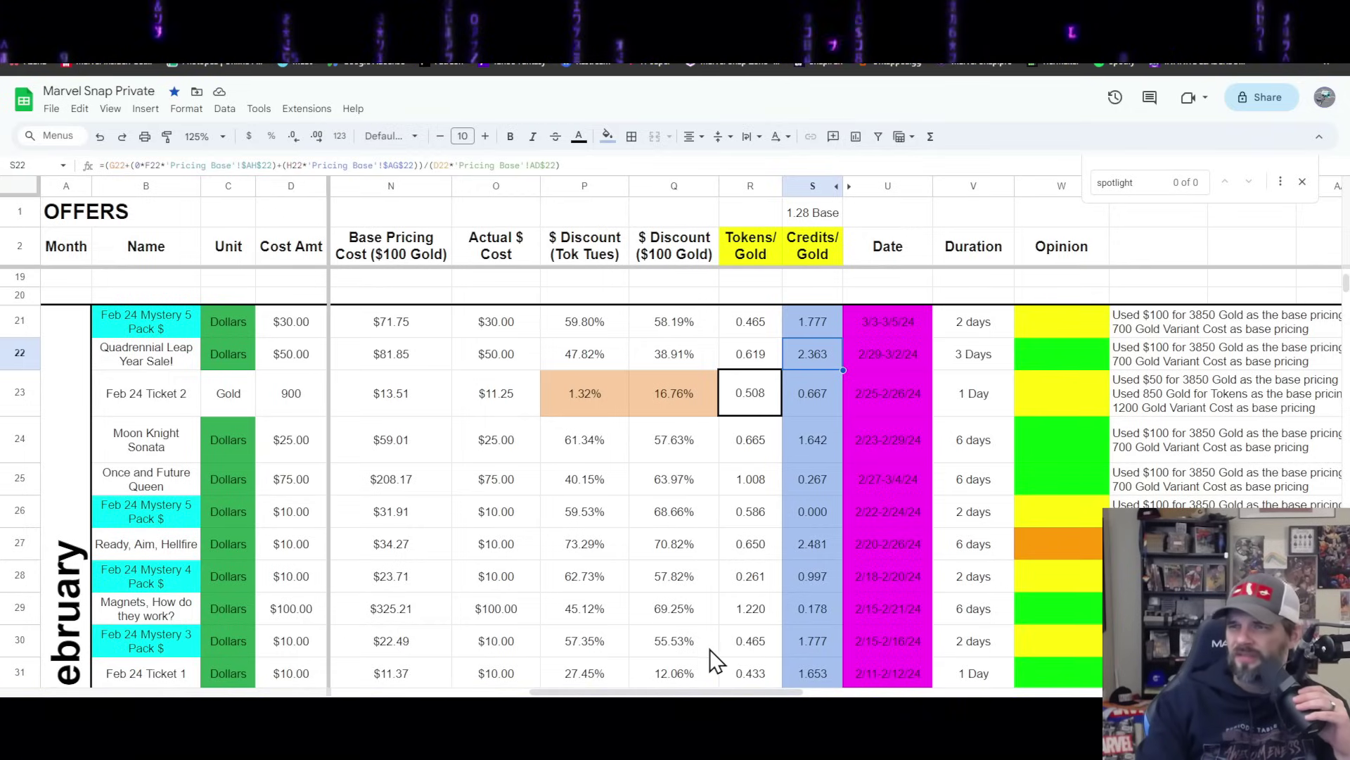
{"action": "left_click_drag", "start_coordinate": [701, 692], "coordinate": [526, 685]}
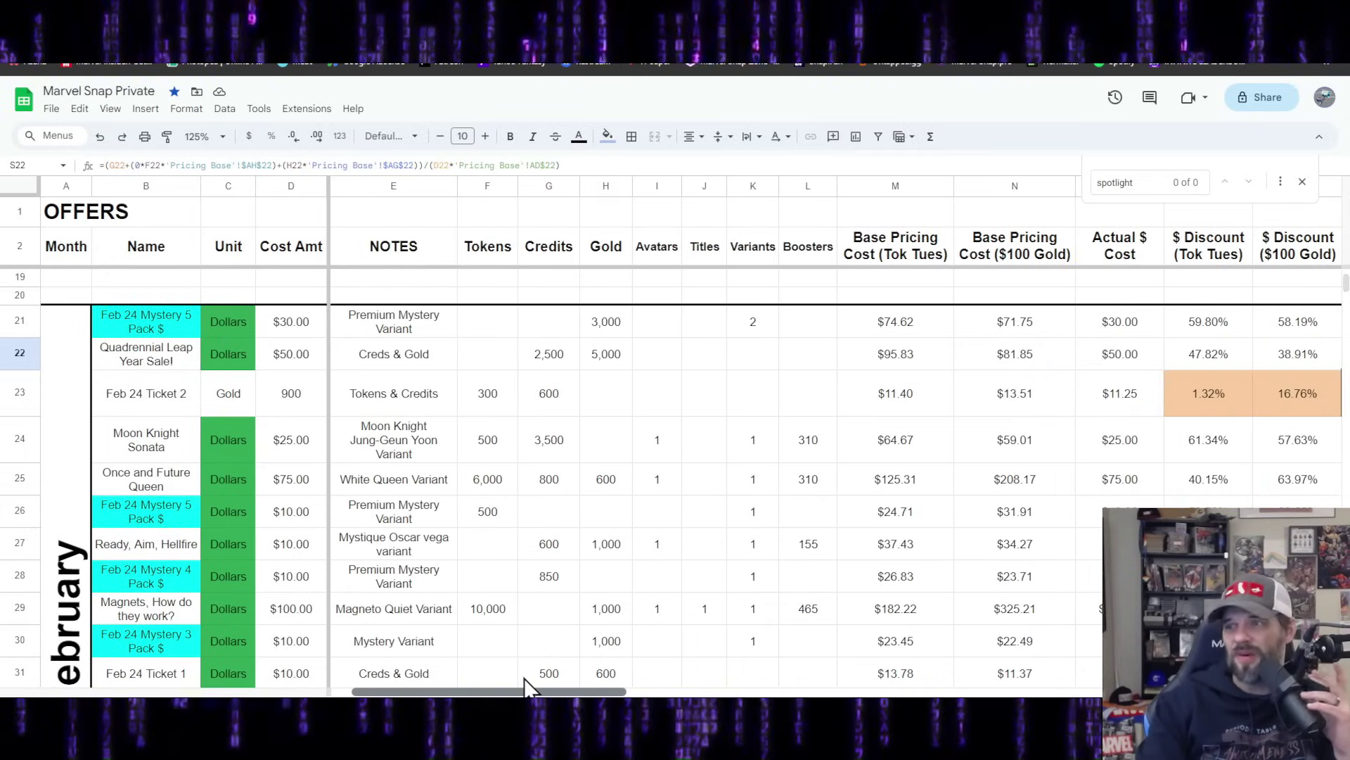
{"action": "left_click_drag", "start_coordinate": [525, 678], "coordinate": [619, 677]}
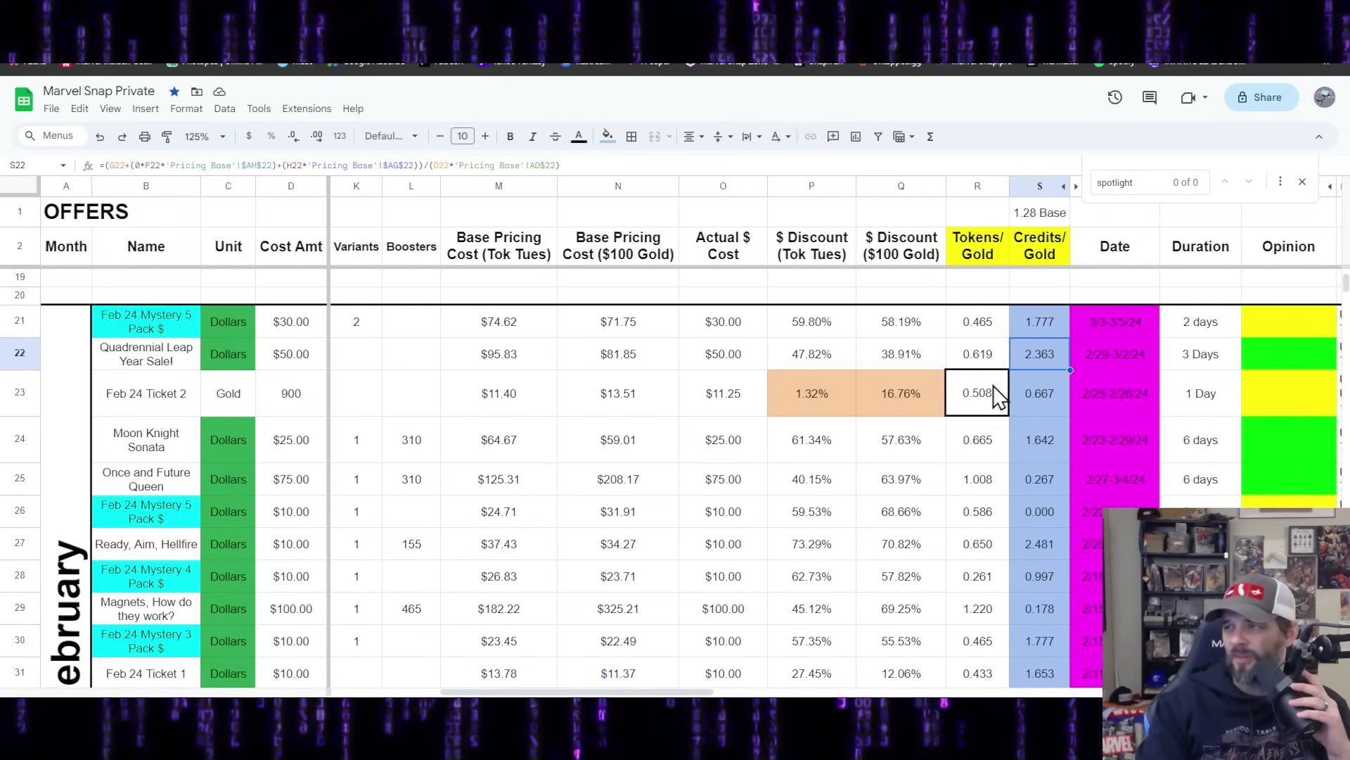
{"action": "left_click", "coordinate": [1047, 330]}
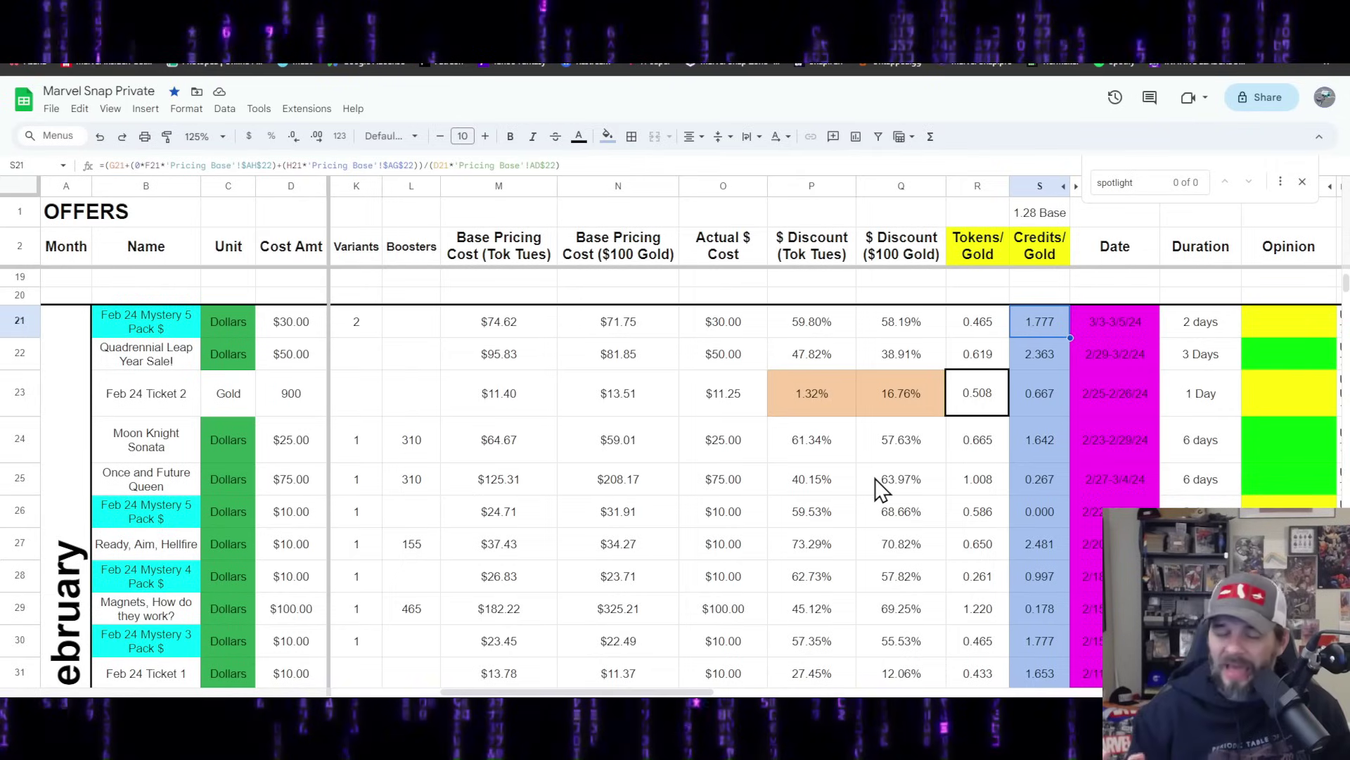
Step: Look back through the February and January offers, comparing their discounts, value ratios and buy opinions
{"action": "scroll", "coordinate": [861, 478], "scroll_direction": "down", "scroll_amount": 1}
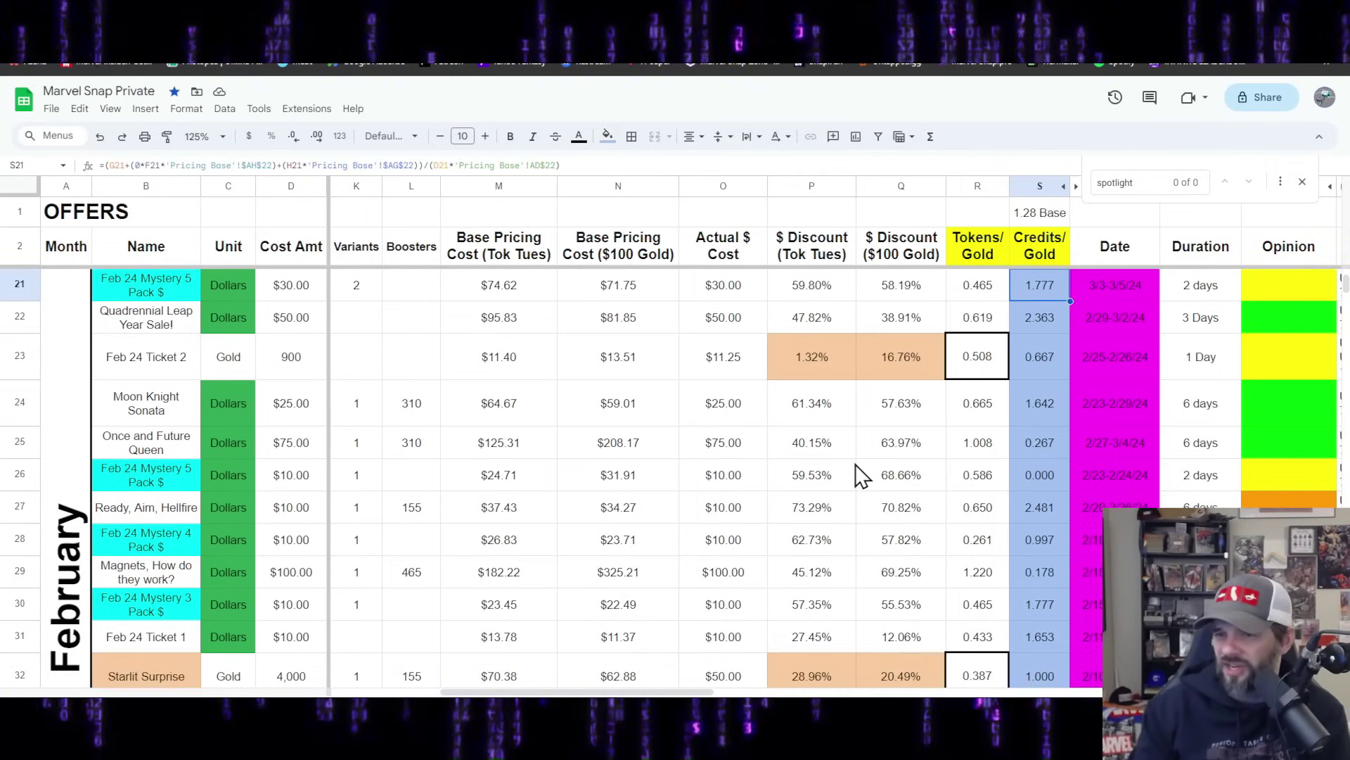
{"action": "scroll", "coordinate": [865, 472], "scroll_direction": "down", "scroll_amount": 5}
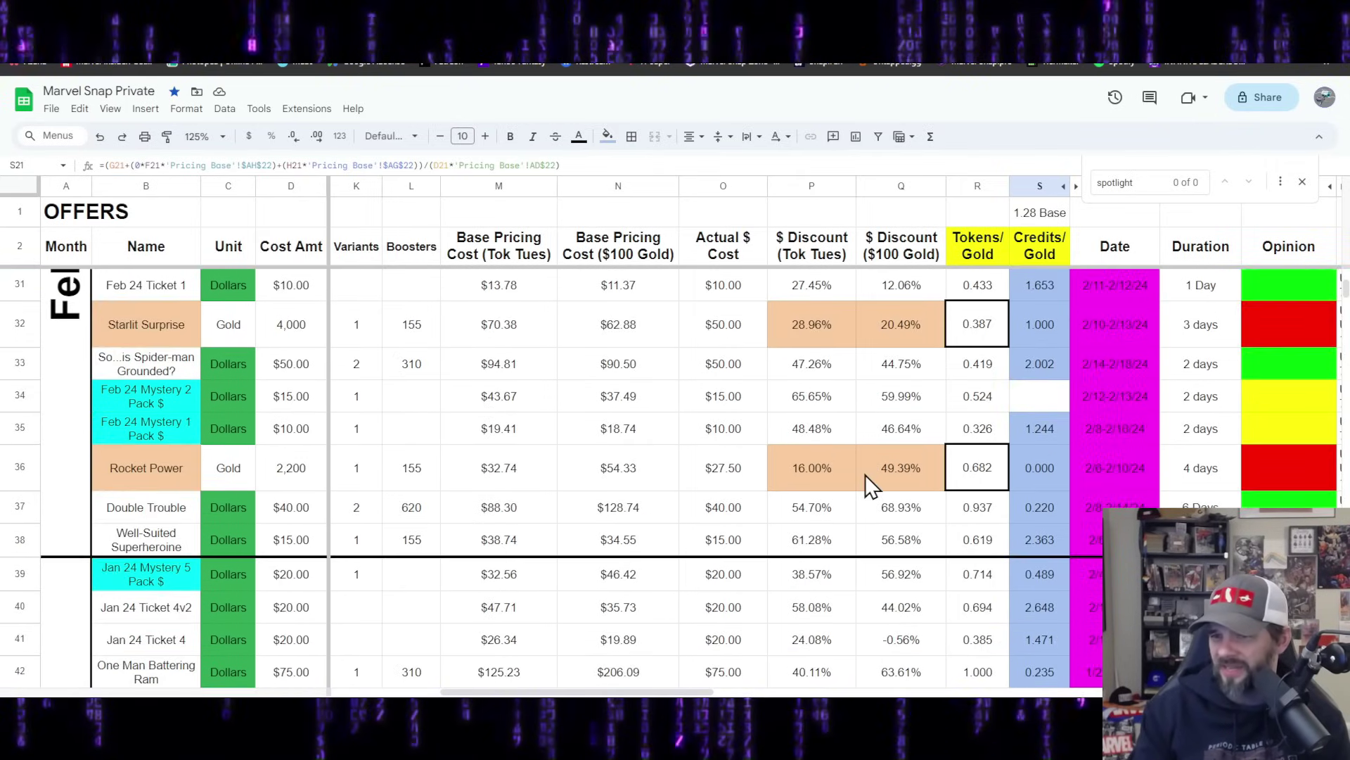
{"action": "scroll", "coordinate": [866, 484], "scroll_direction": "down", "scroll_amount": 4}
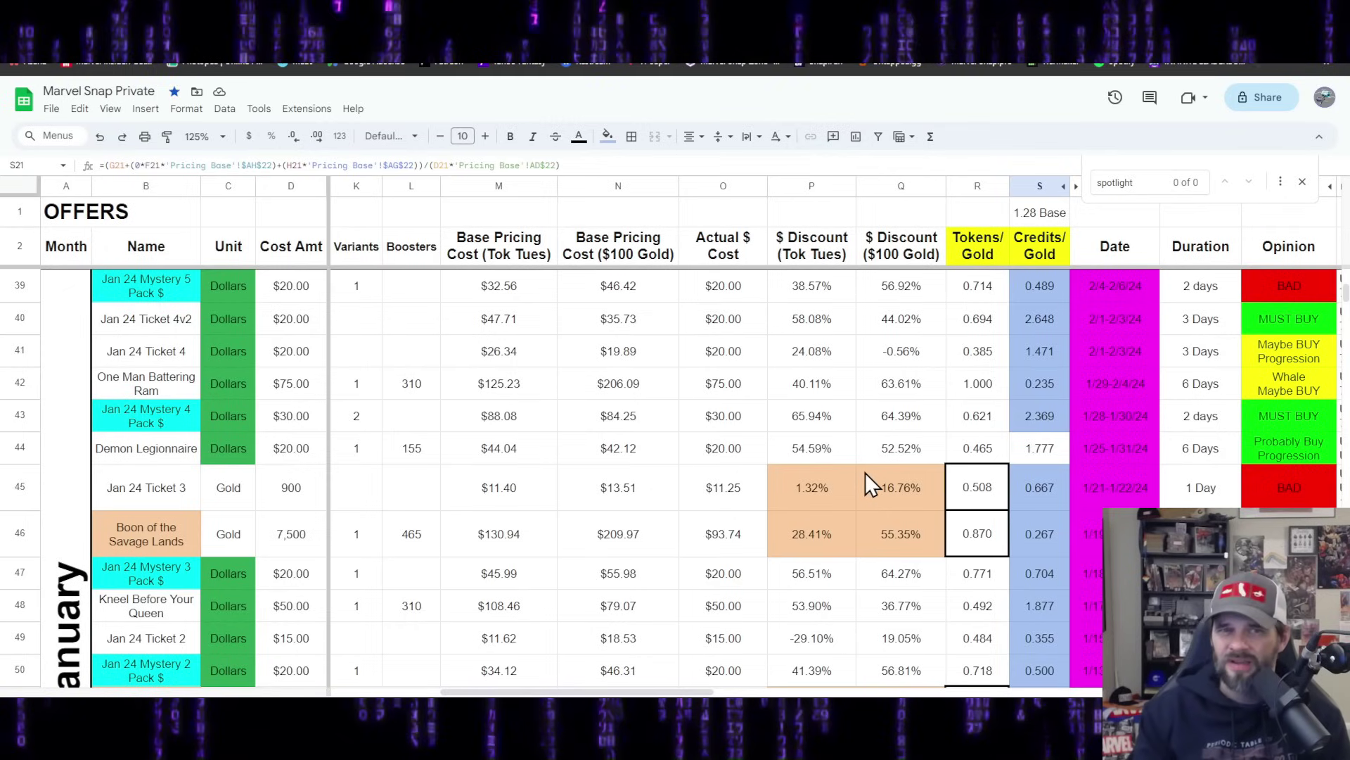
{"action": "scroll", "coordinate": [865, 485], "scroll_direction": "down", "scroll_amount": 2}
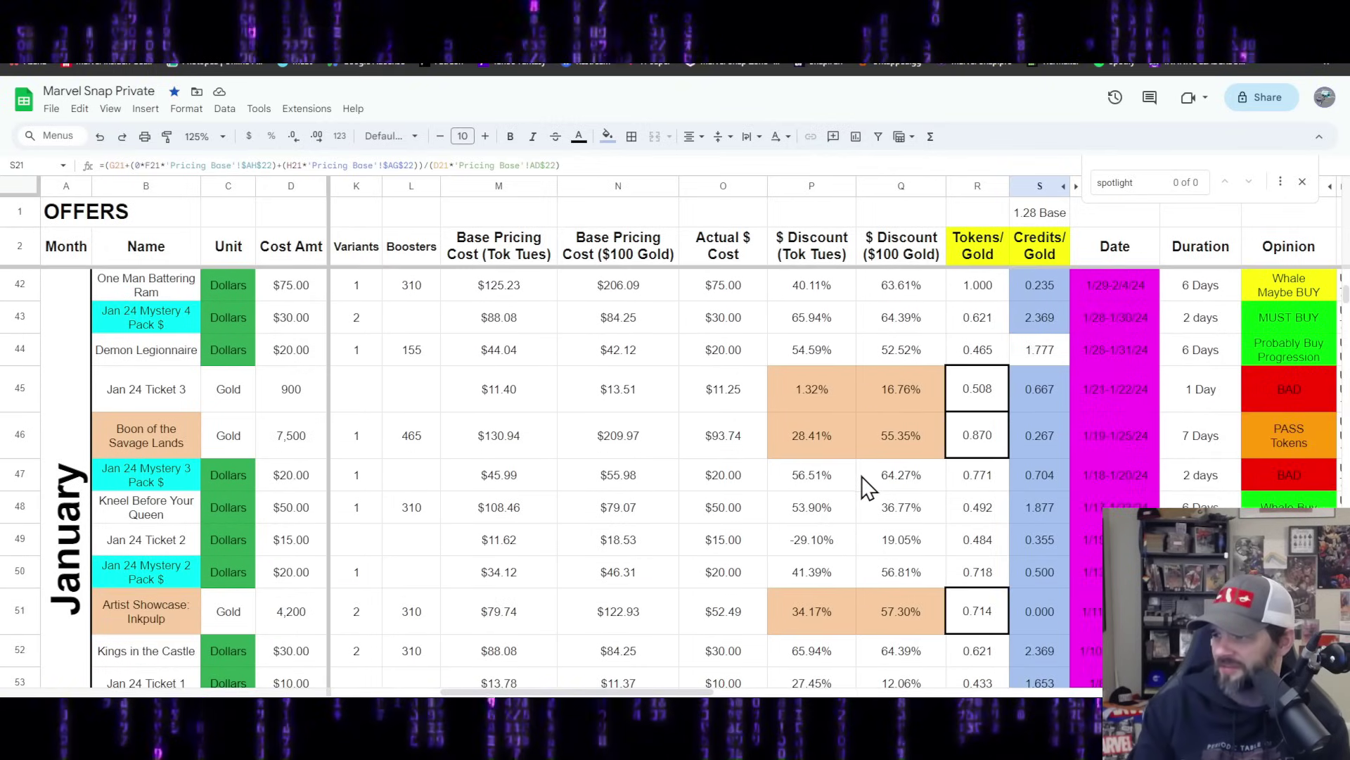
{"action": "scroll", "coordinate": [1274, 439], "scroll_direction": "down", "scroll_amount": 2}
{"action": "scroll", "coordinate": [1273, 437], "scroll_direction": "down", "scroll_amount": 4}
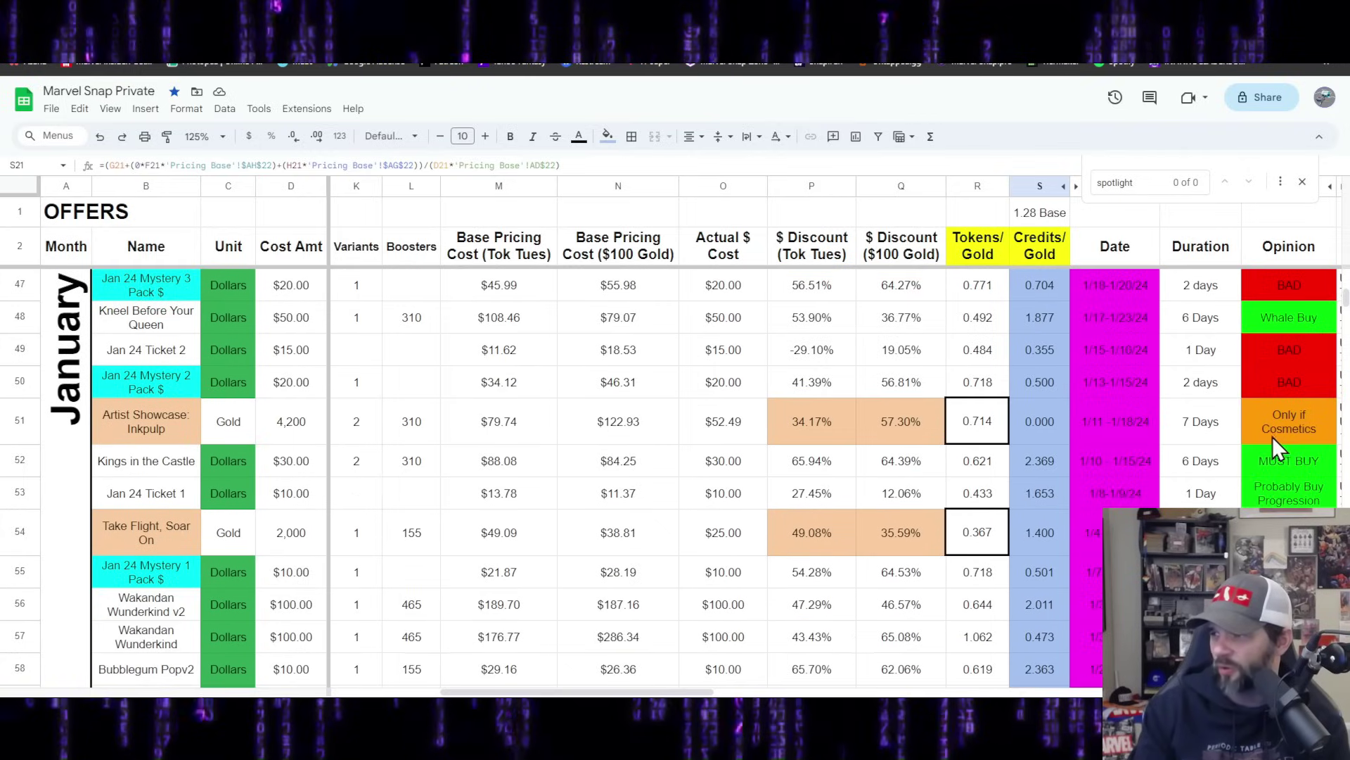
{"action": "scroll", "coordinate": [1270, 436], "scroll_direction": "up", "scroll_amount": 3}
{"action": "scroll", "coordinate": [1268, 434], "scroll_direction": "up", "scroll_amount": 4}
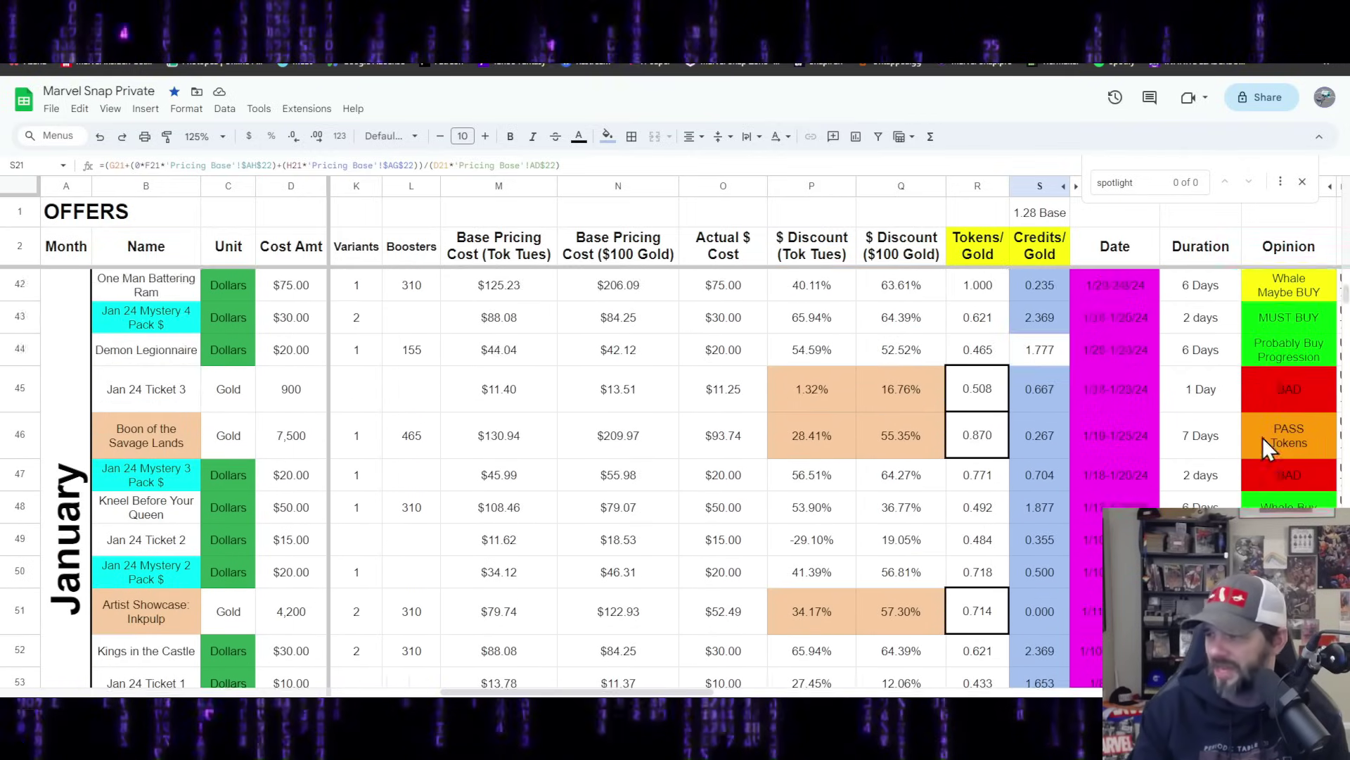